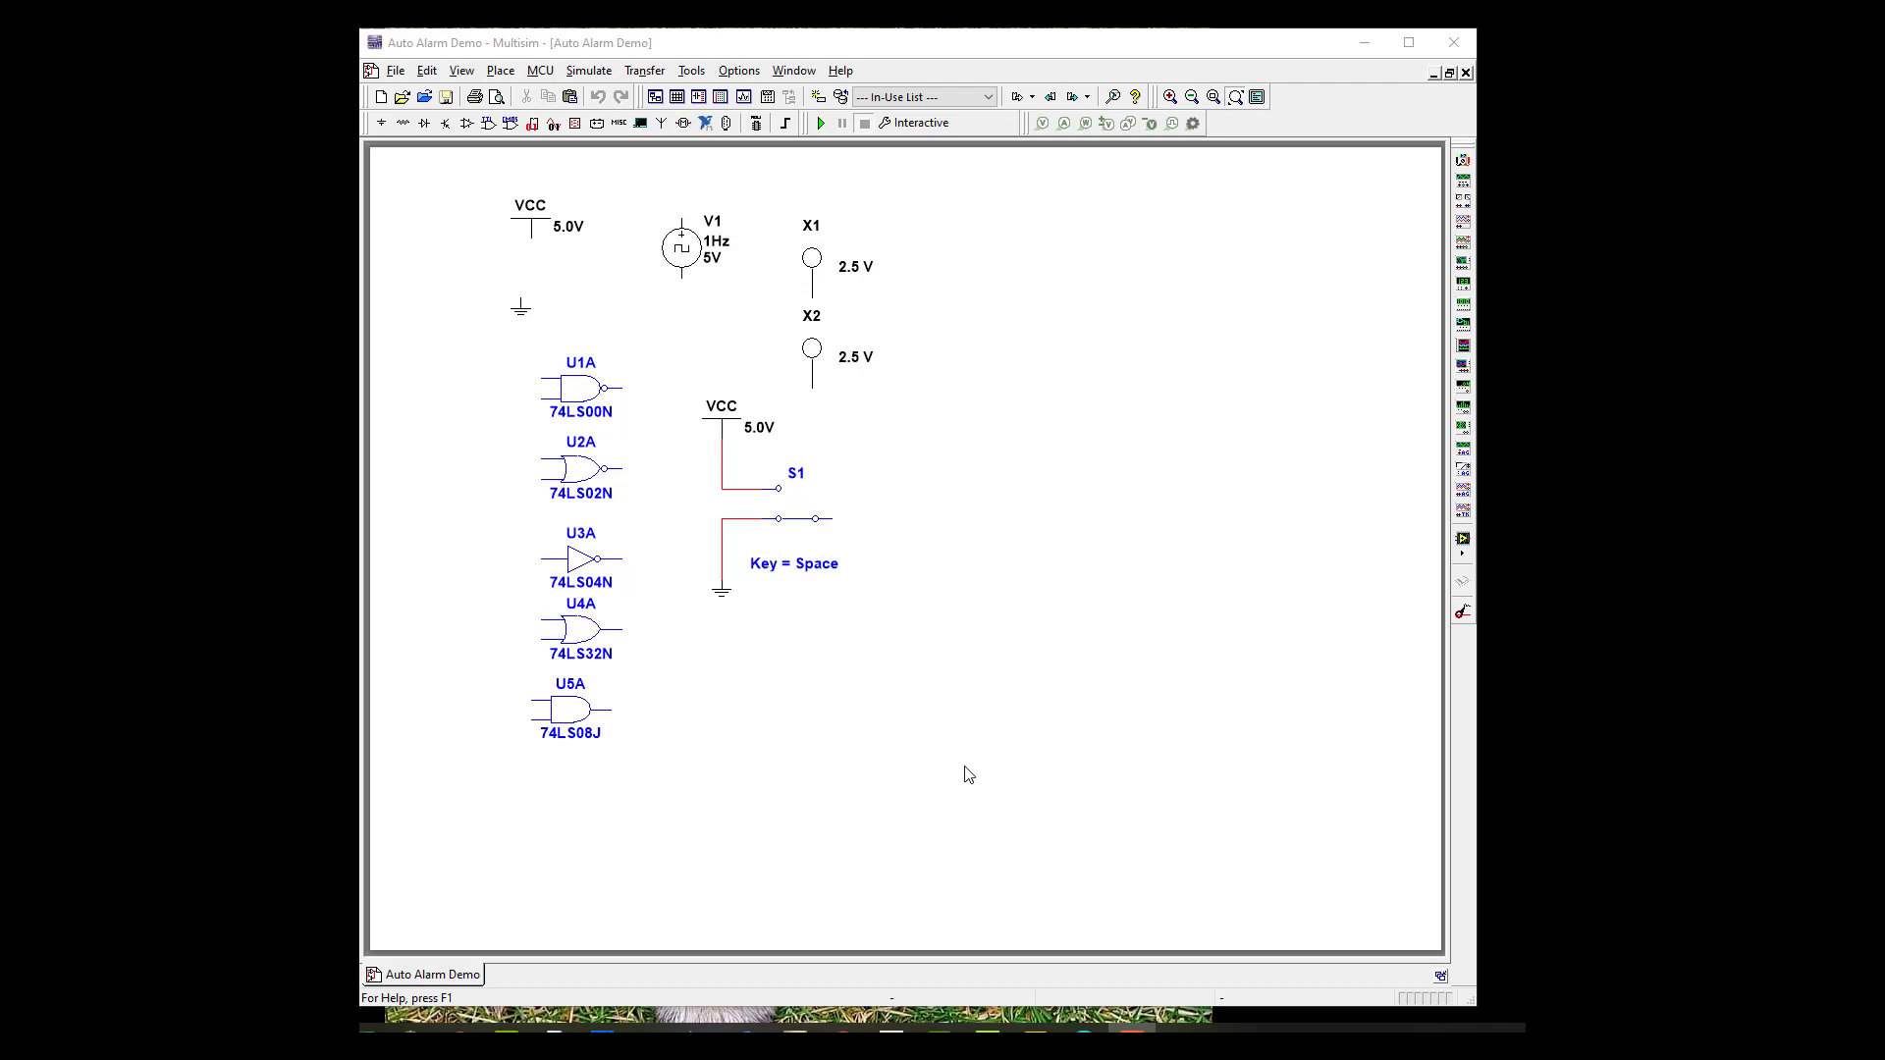
# Move probe X2 and the S1 switch circuit to the lower right, and U5A right of the gates.
pyautogui.moveTo(693, 372); pyautogui.dragTo(934, 643)
pyautogui.moveTo(808, 568); pyautogui.dragTo(1190, 909)
pyautogui.click(556, 709)
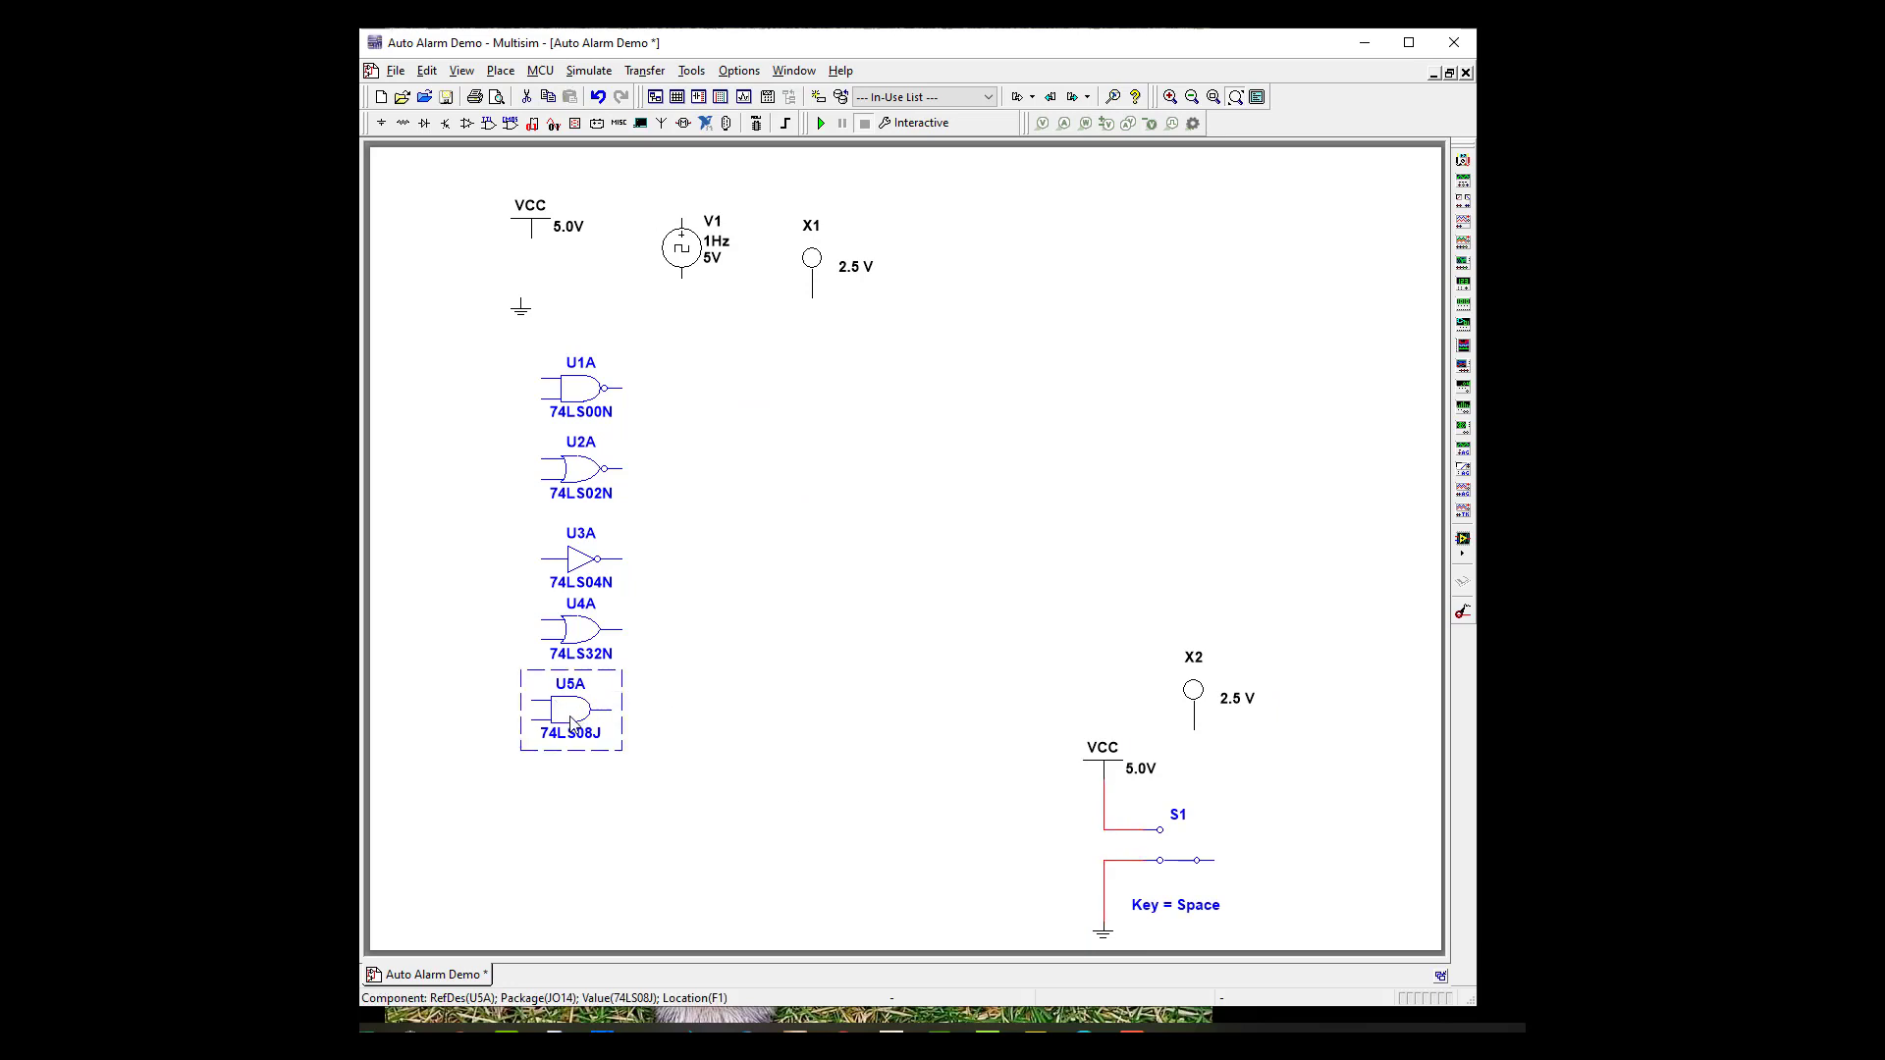
pyautogui.moveTo(579, 714); pyautogui.dragTo(1095, 415)
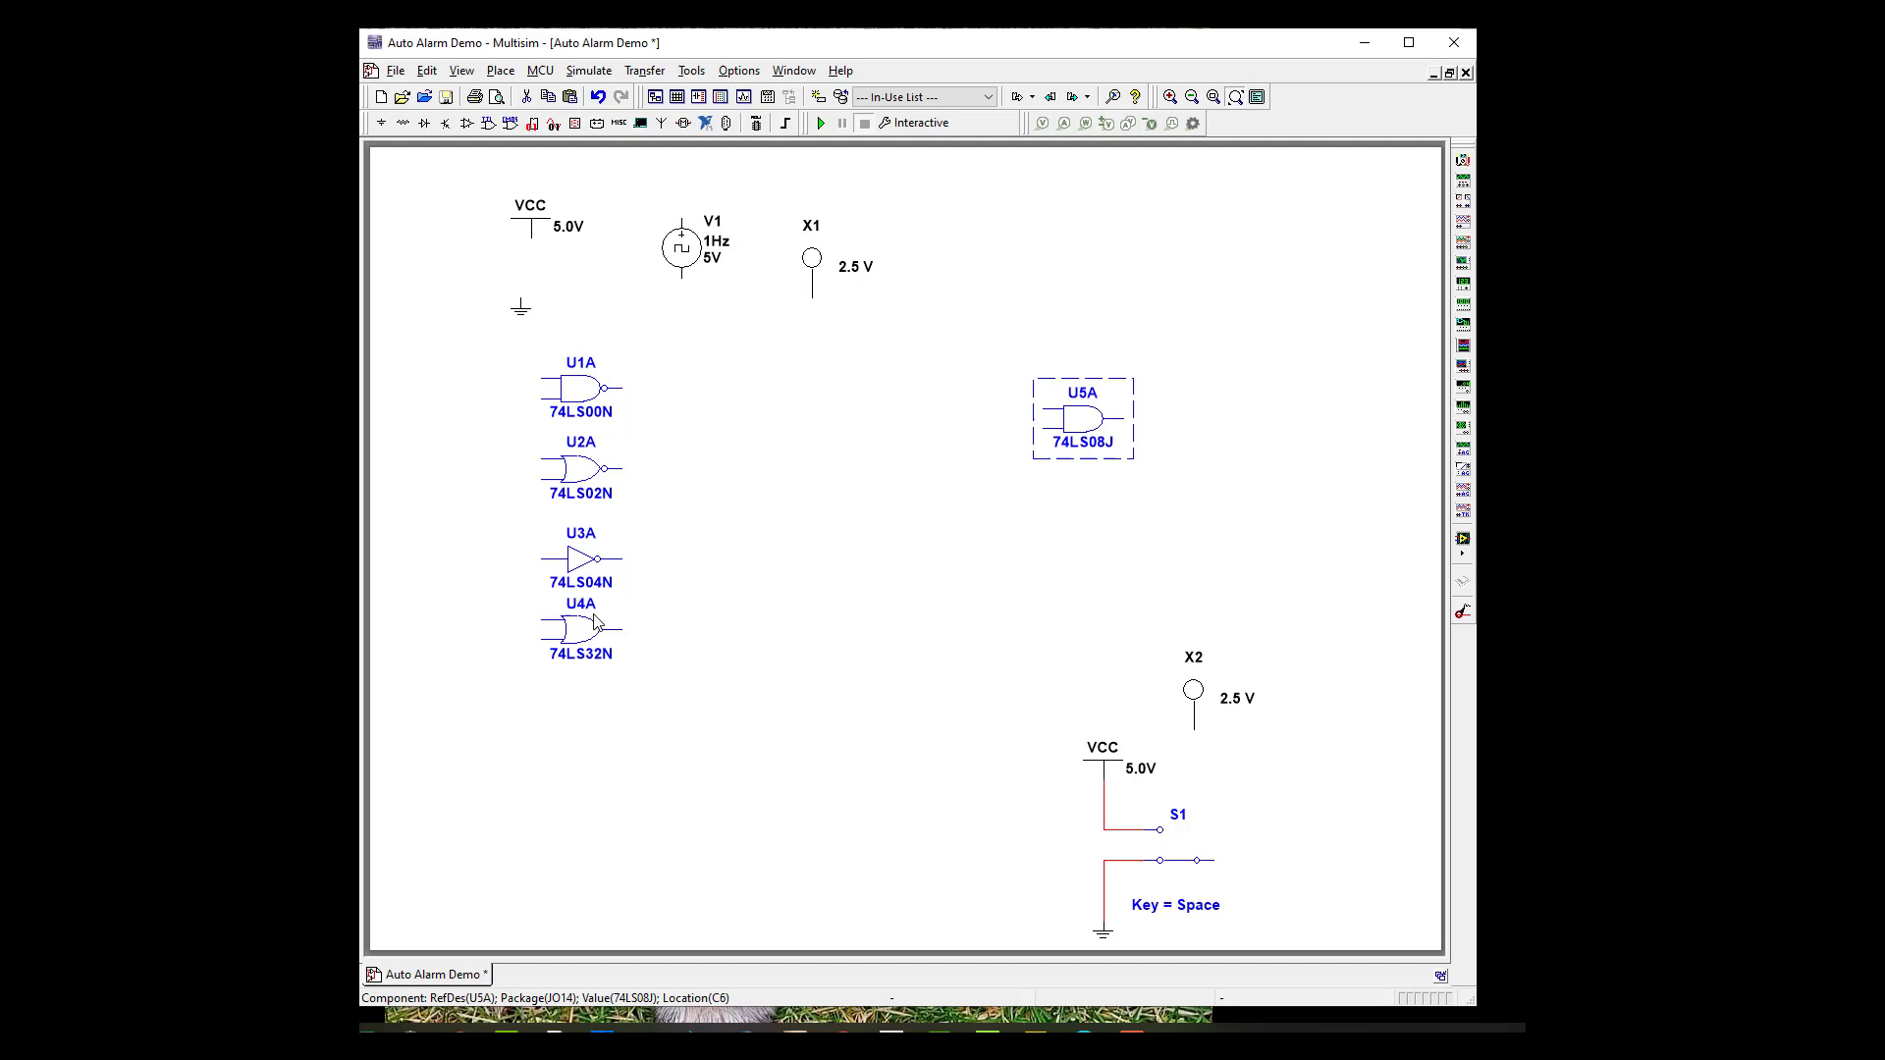
# Copy AND gate U5A and paste the duplicate as U6A to its left.
pyautogui.rightClick(1087, 429)
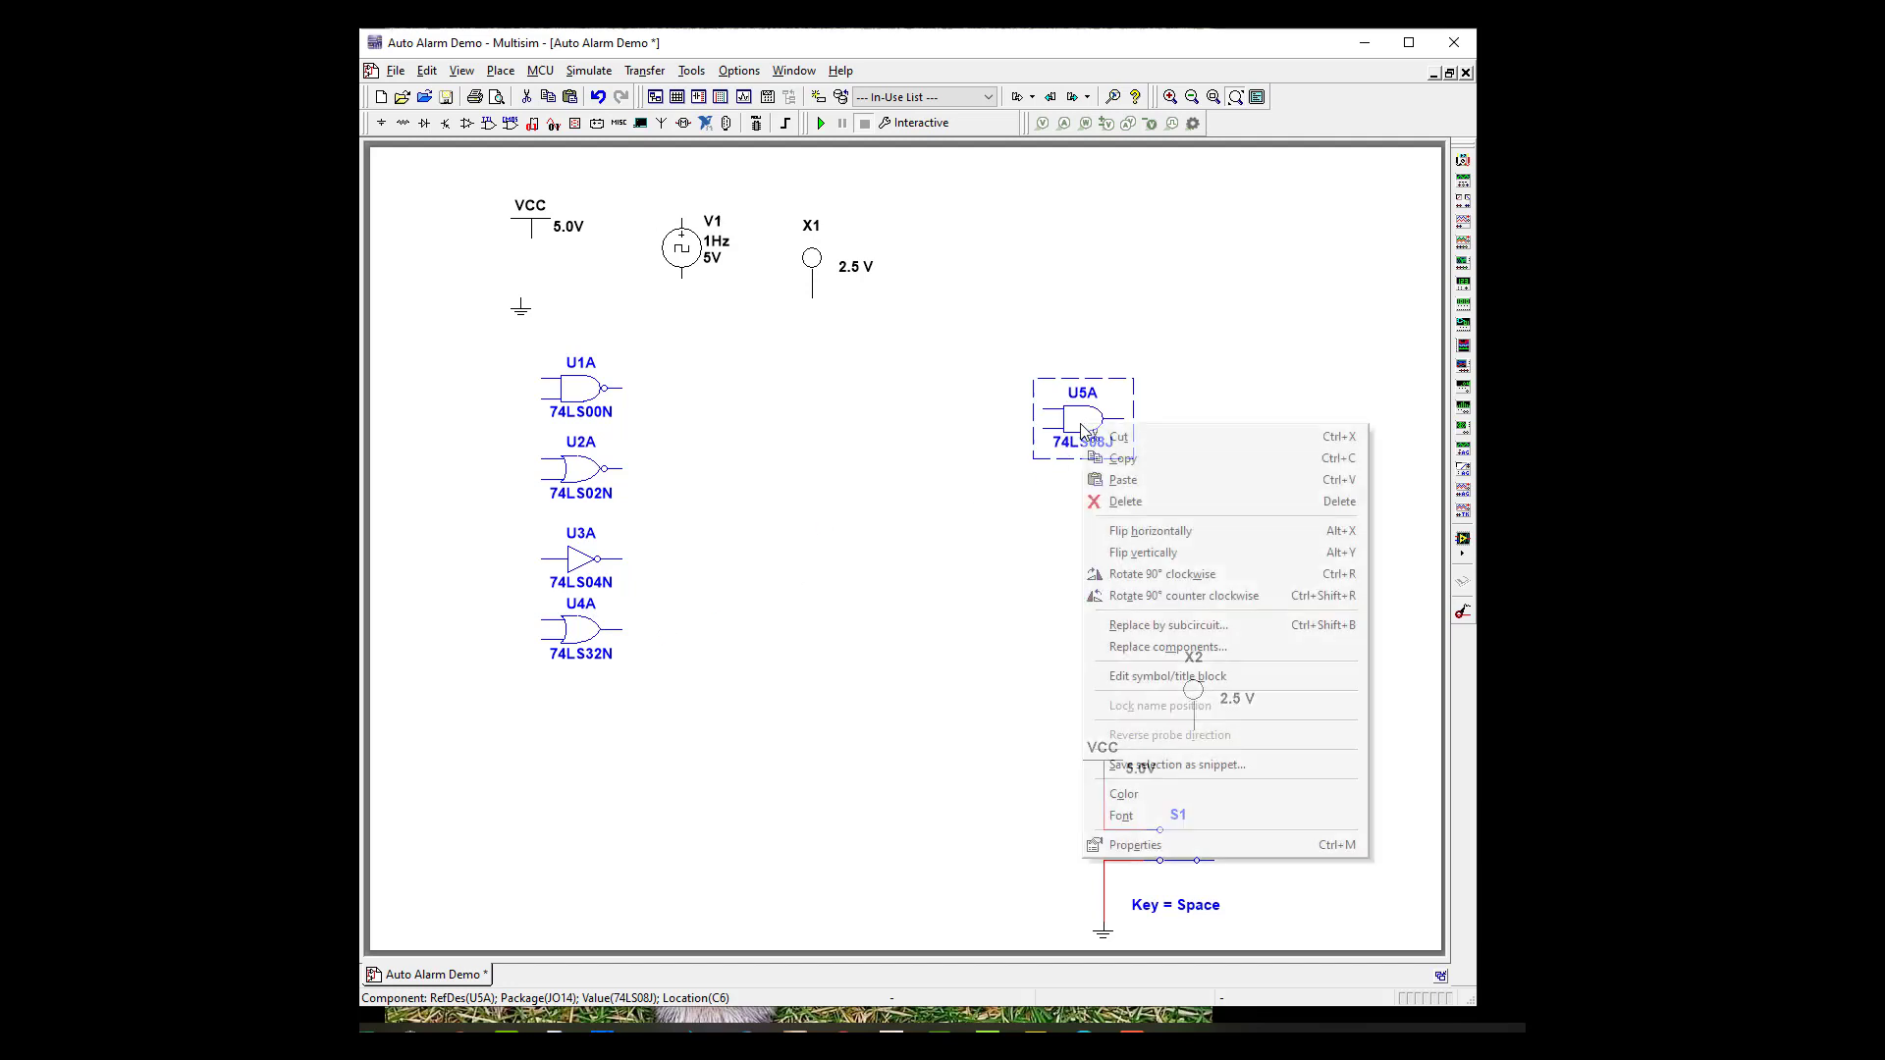
pyautogui.click(1123, 460)
pyautogui.click(846, 430)
pyautogui.rightClick(846, 430)
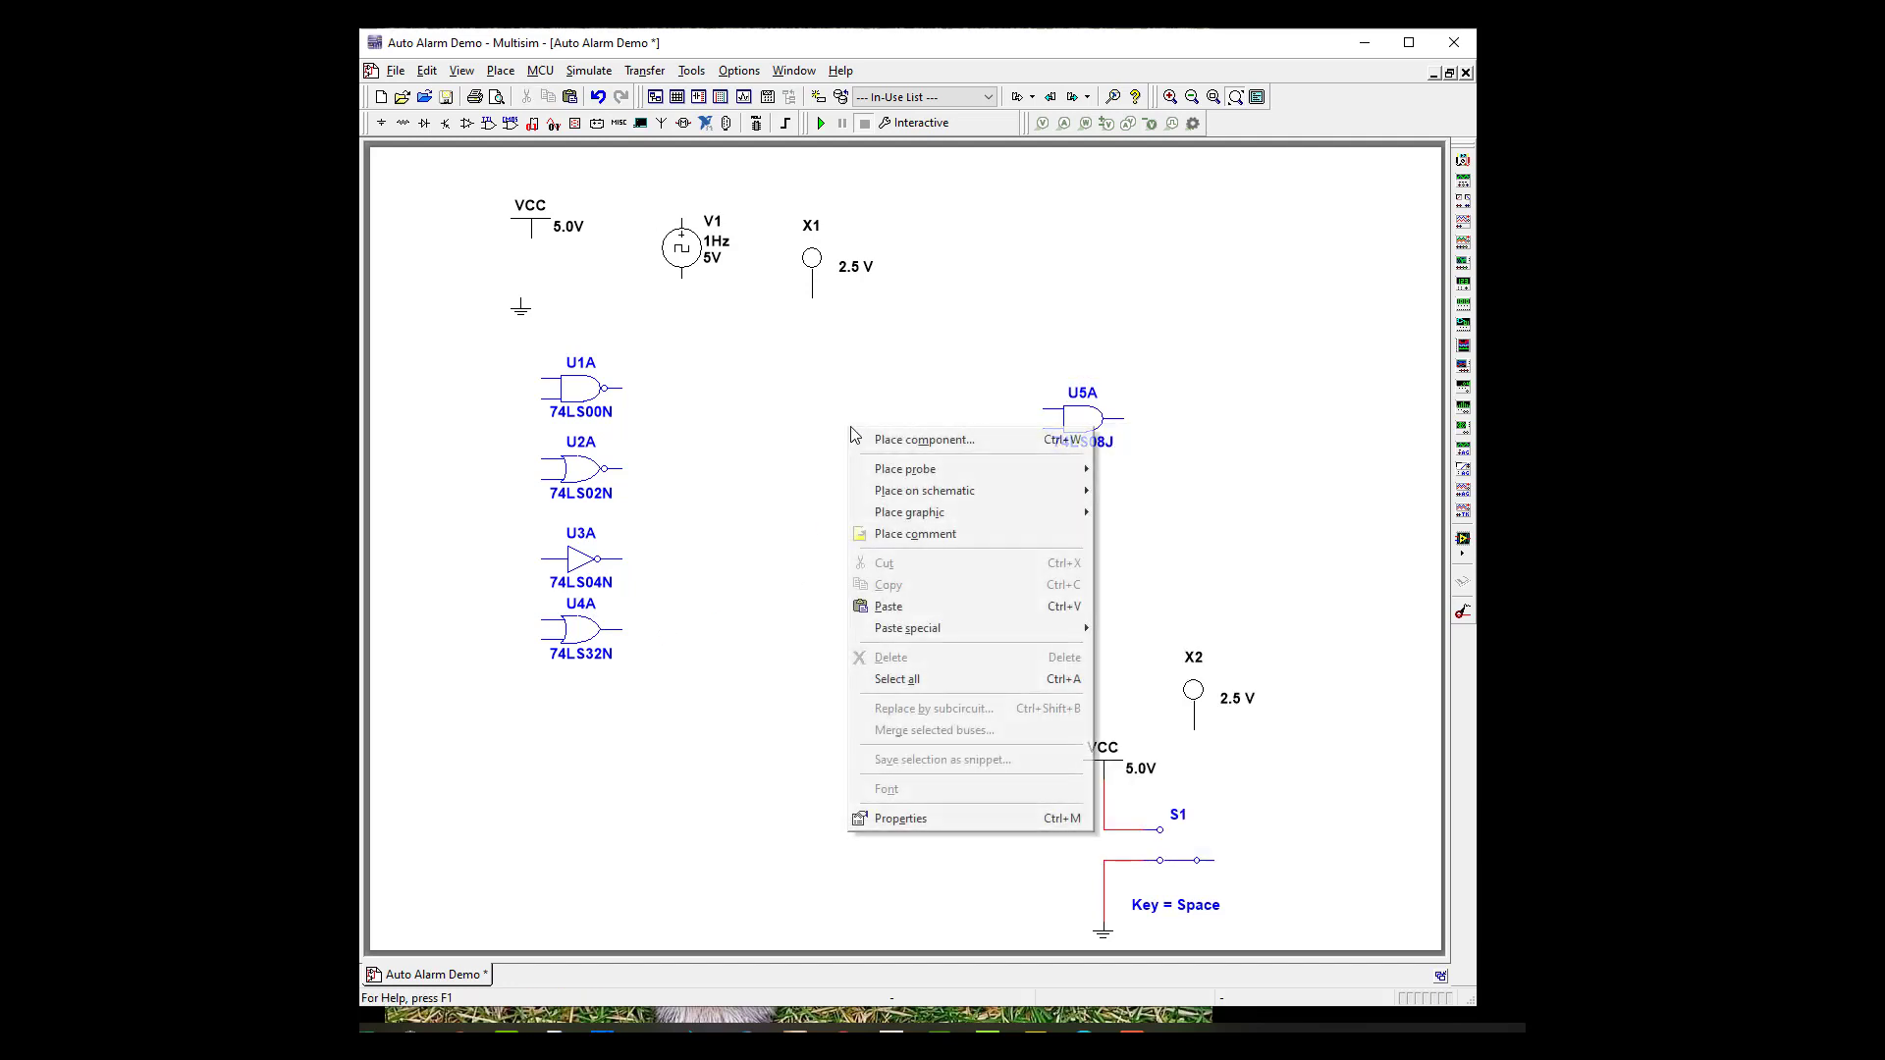
pyautogui.click(884, 606)
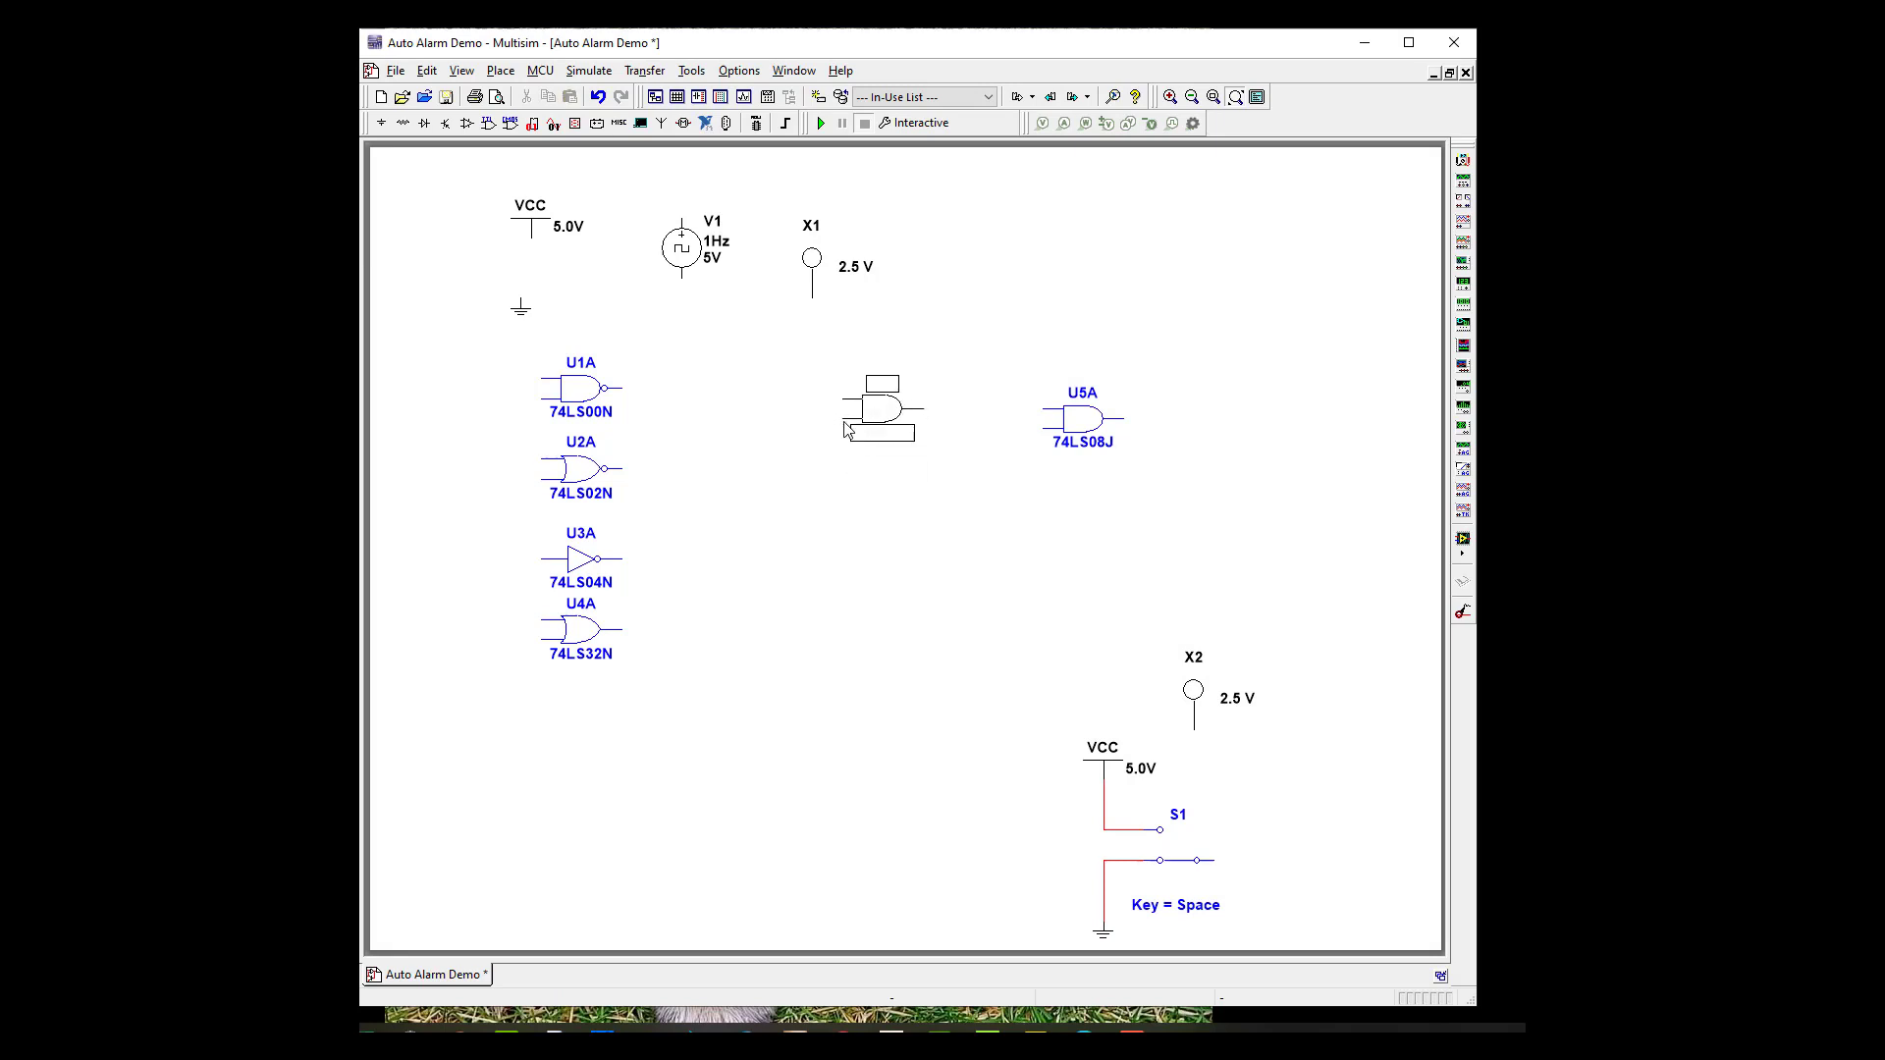
pyautogui.click(847, 430)
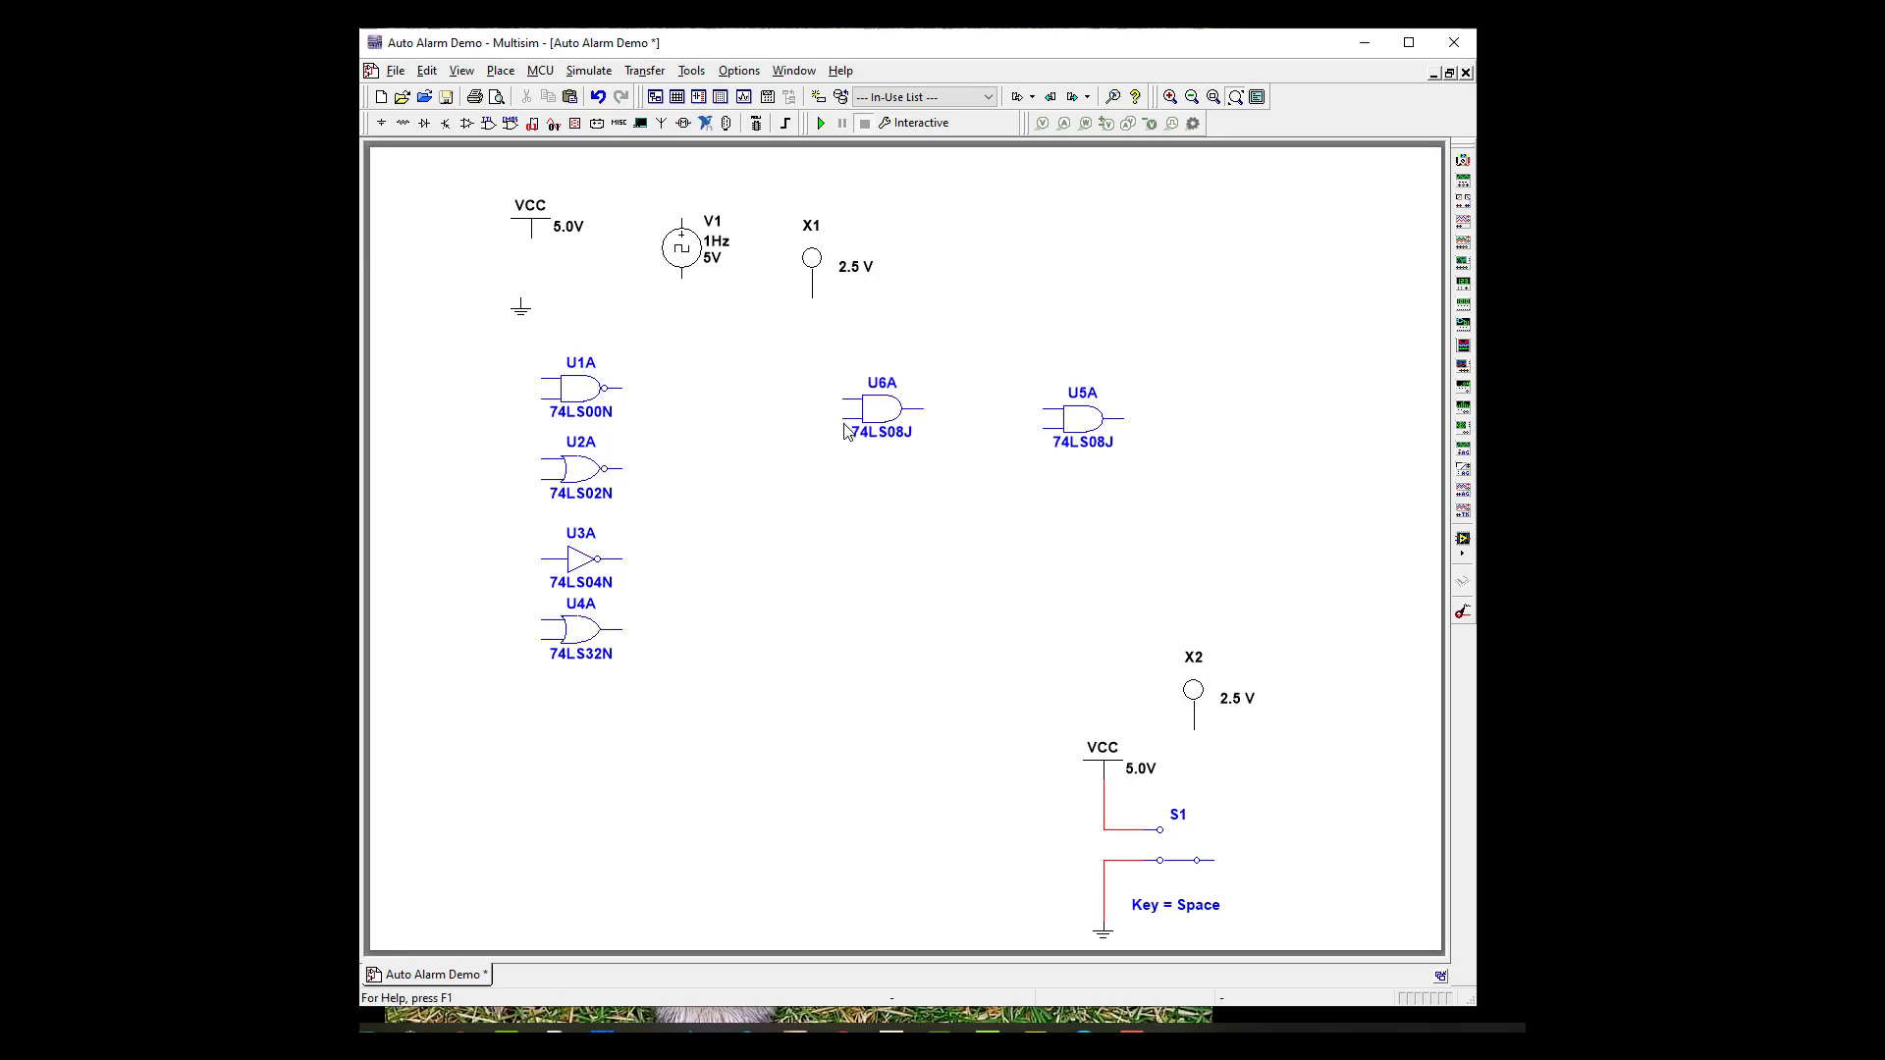
# Reposition probe X1 beside U5A, OR gate U4A left of U6A, and inverter U3A near S1.
pyautogui.click(812, 272)
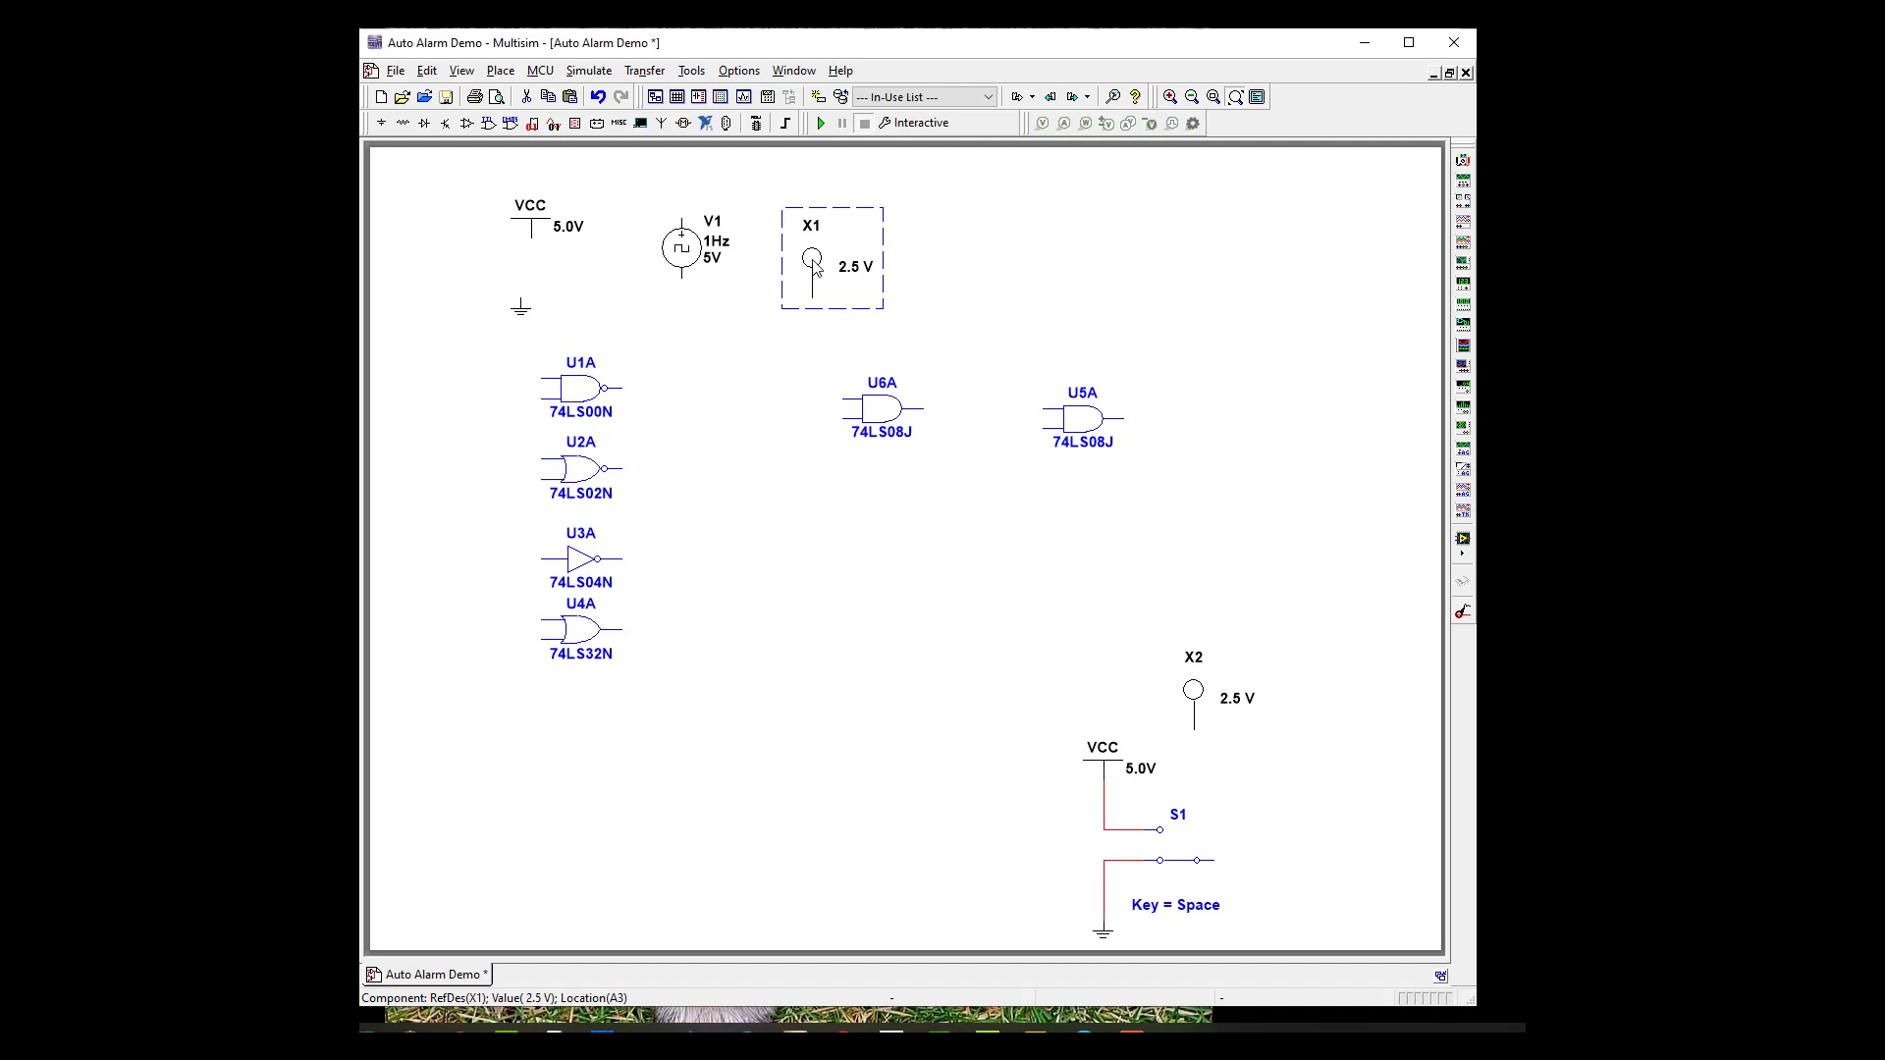
pyautogui.moveTo(812, 271); pyautogui.dragTo(1223, 353)
pyautogui.click(1016, 624)
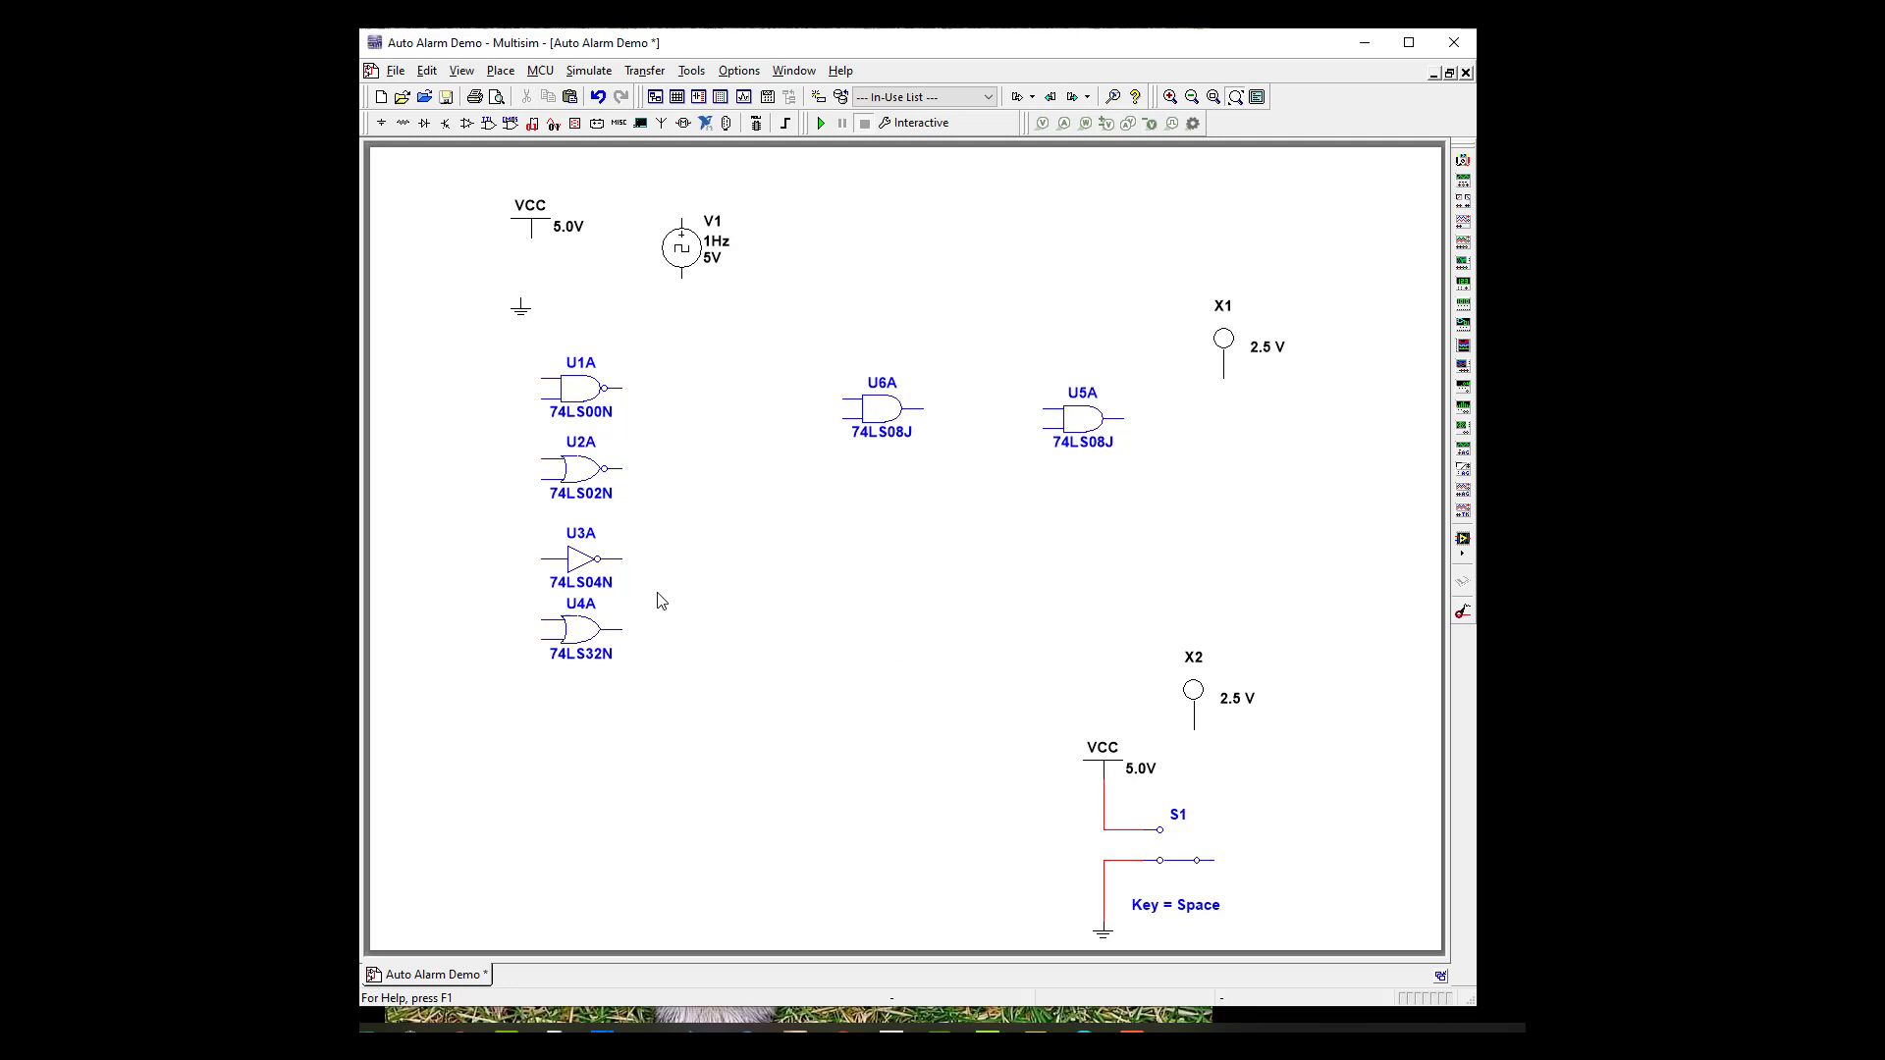
pyautogui.moveTo(574, 633); pyautogui.dragTo(704, 404)
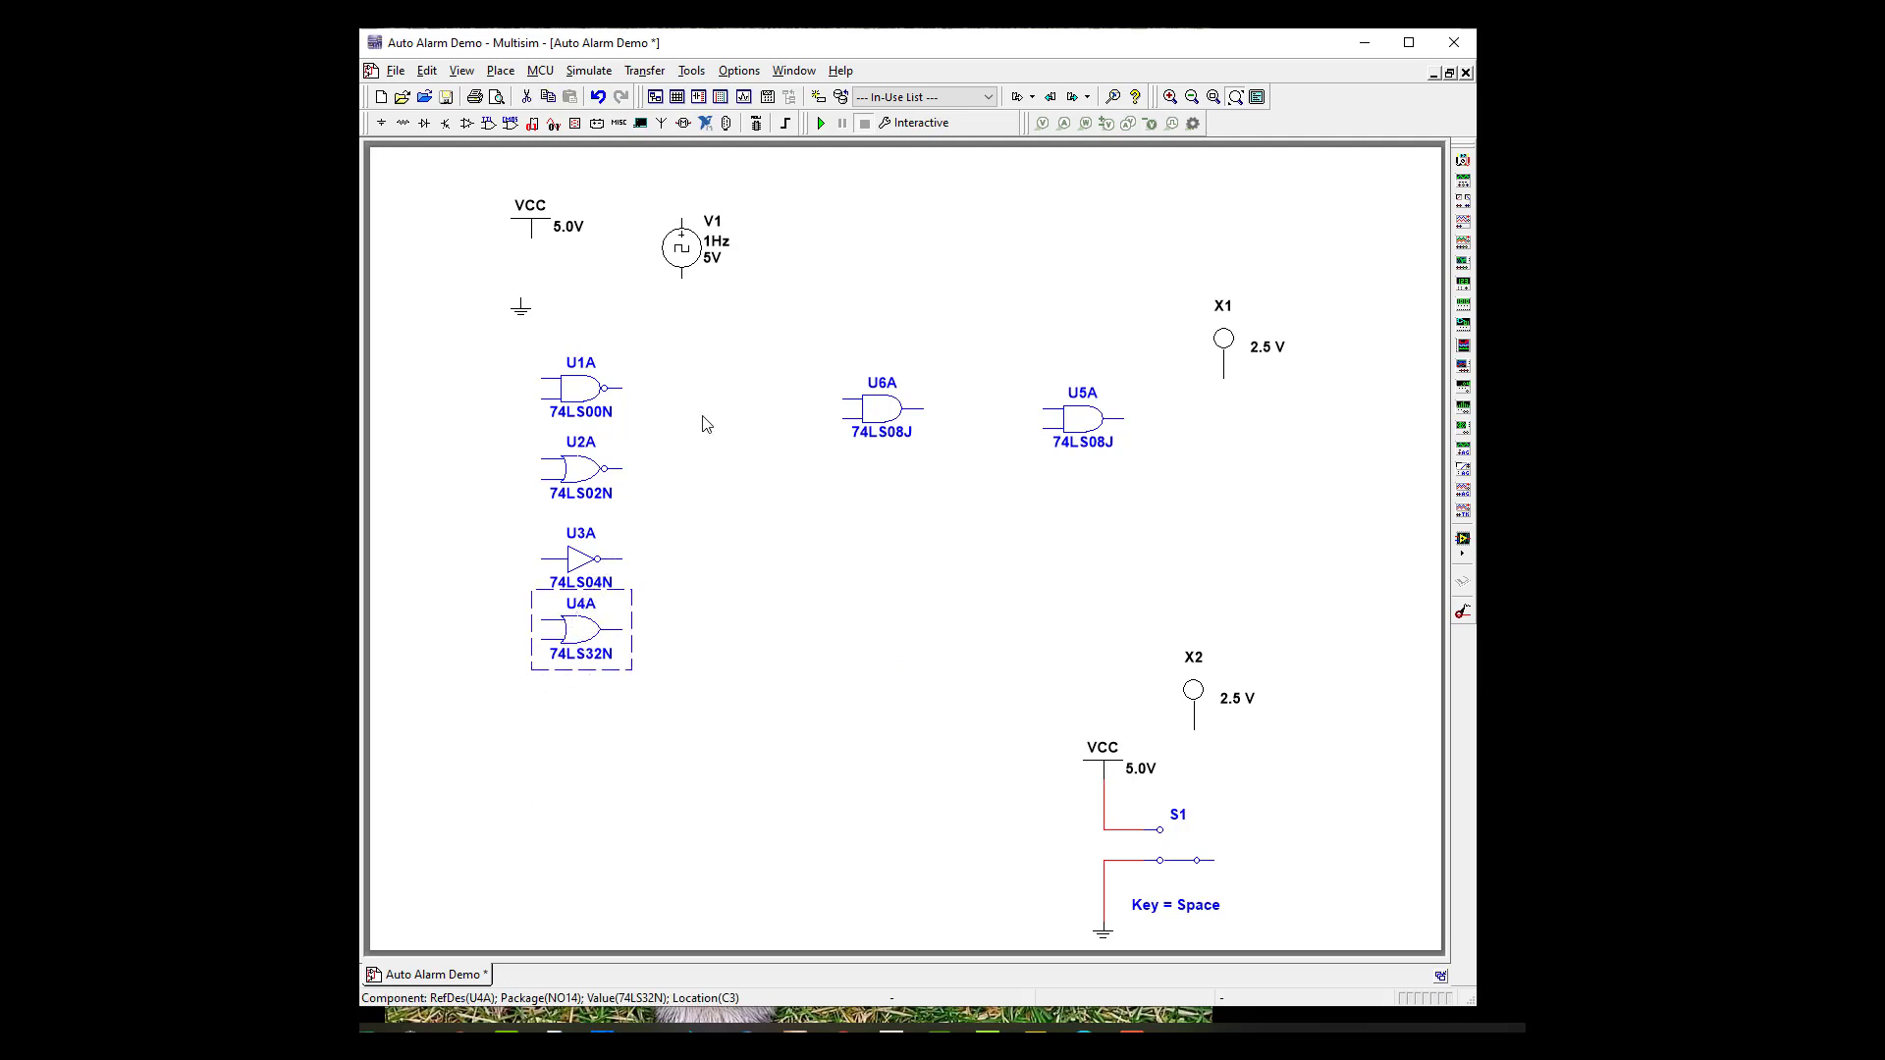
pyautogui.click(624, 589)
pyautogui.moveTo(538, 567); pyautogui.dragTo(909, 868)
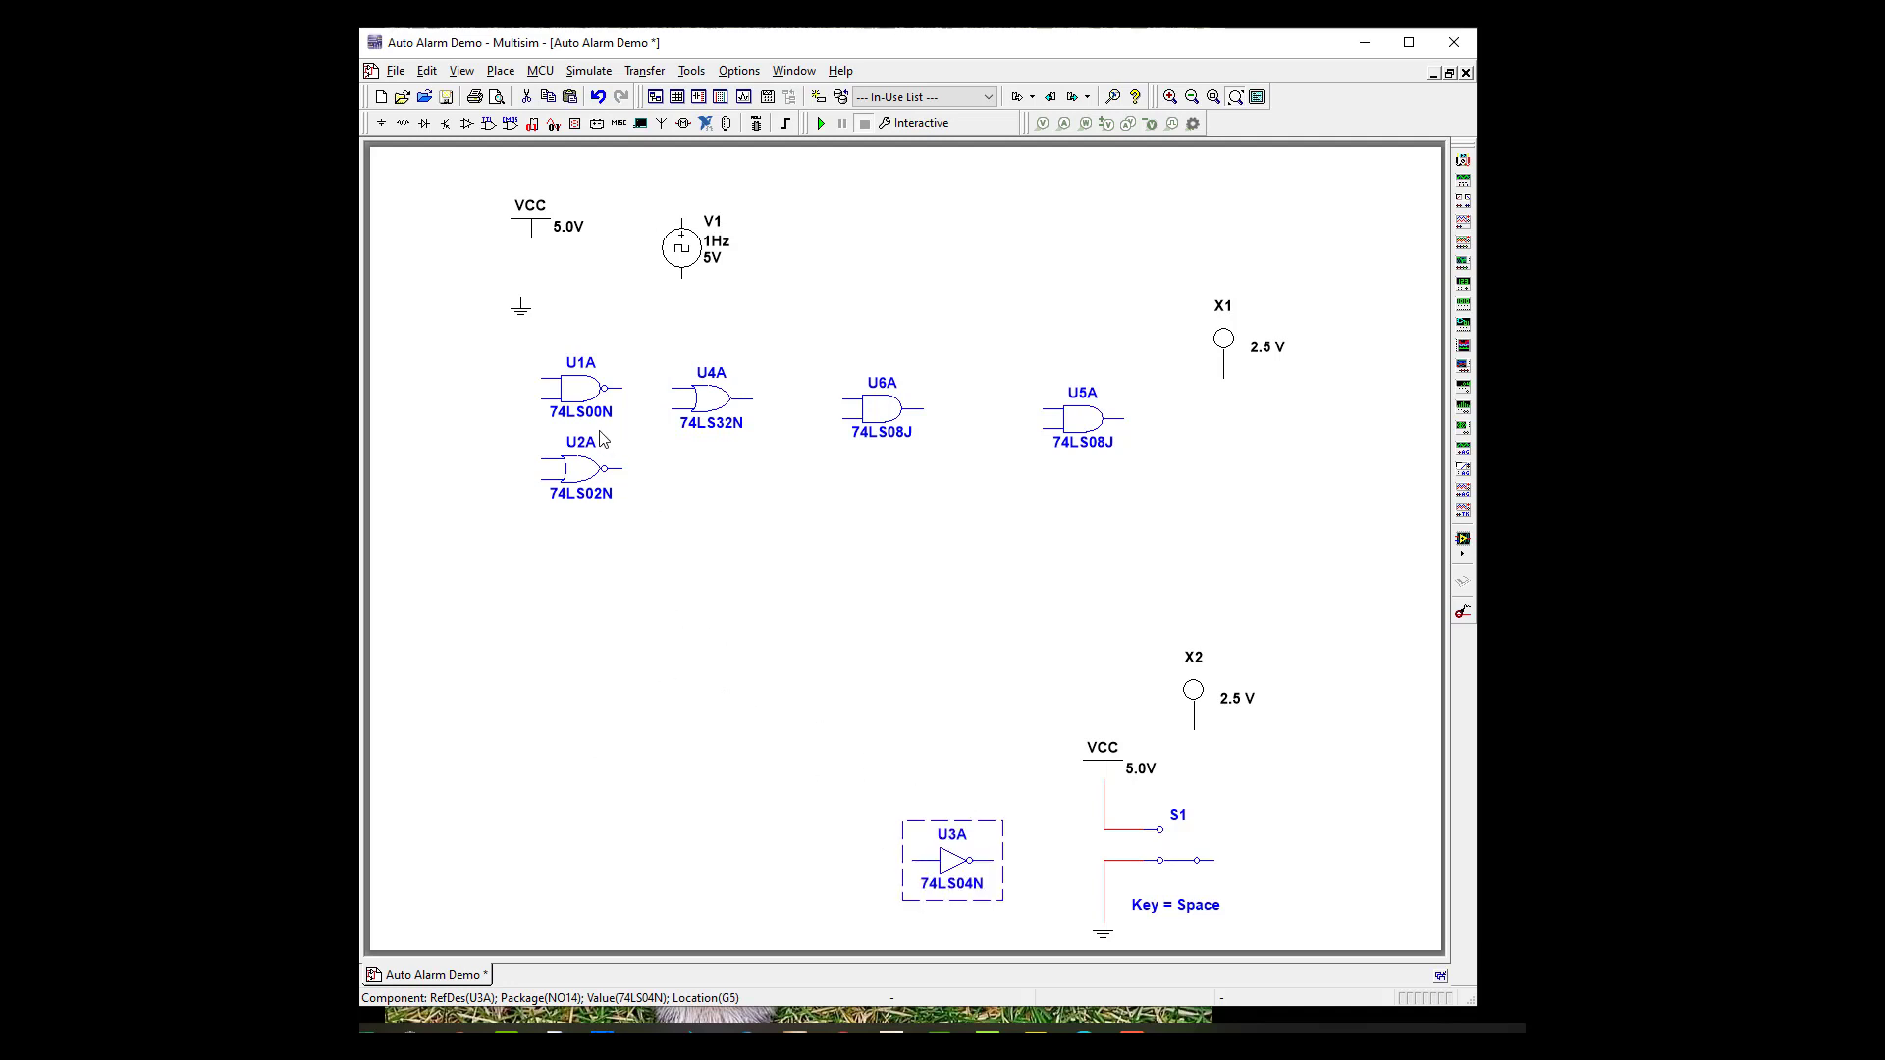
# Delete the NAND gate U1A and the NOR gate U2A.
pyautogui.click(583, 397)
pyautogui.press('Delete')
pyautogui.click(587, 481)
pyautogui.press('Delete')
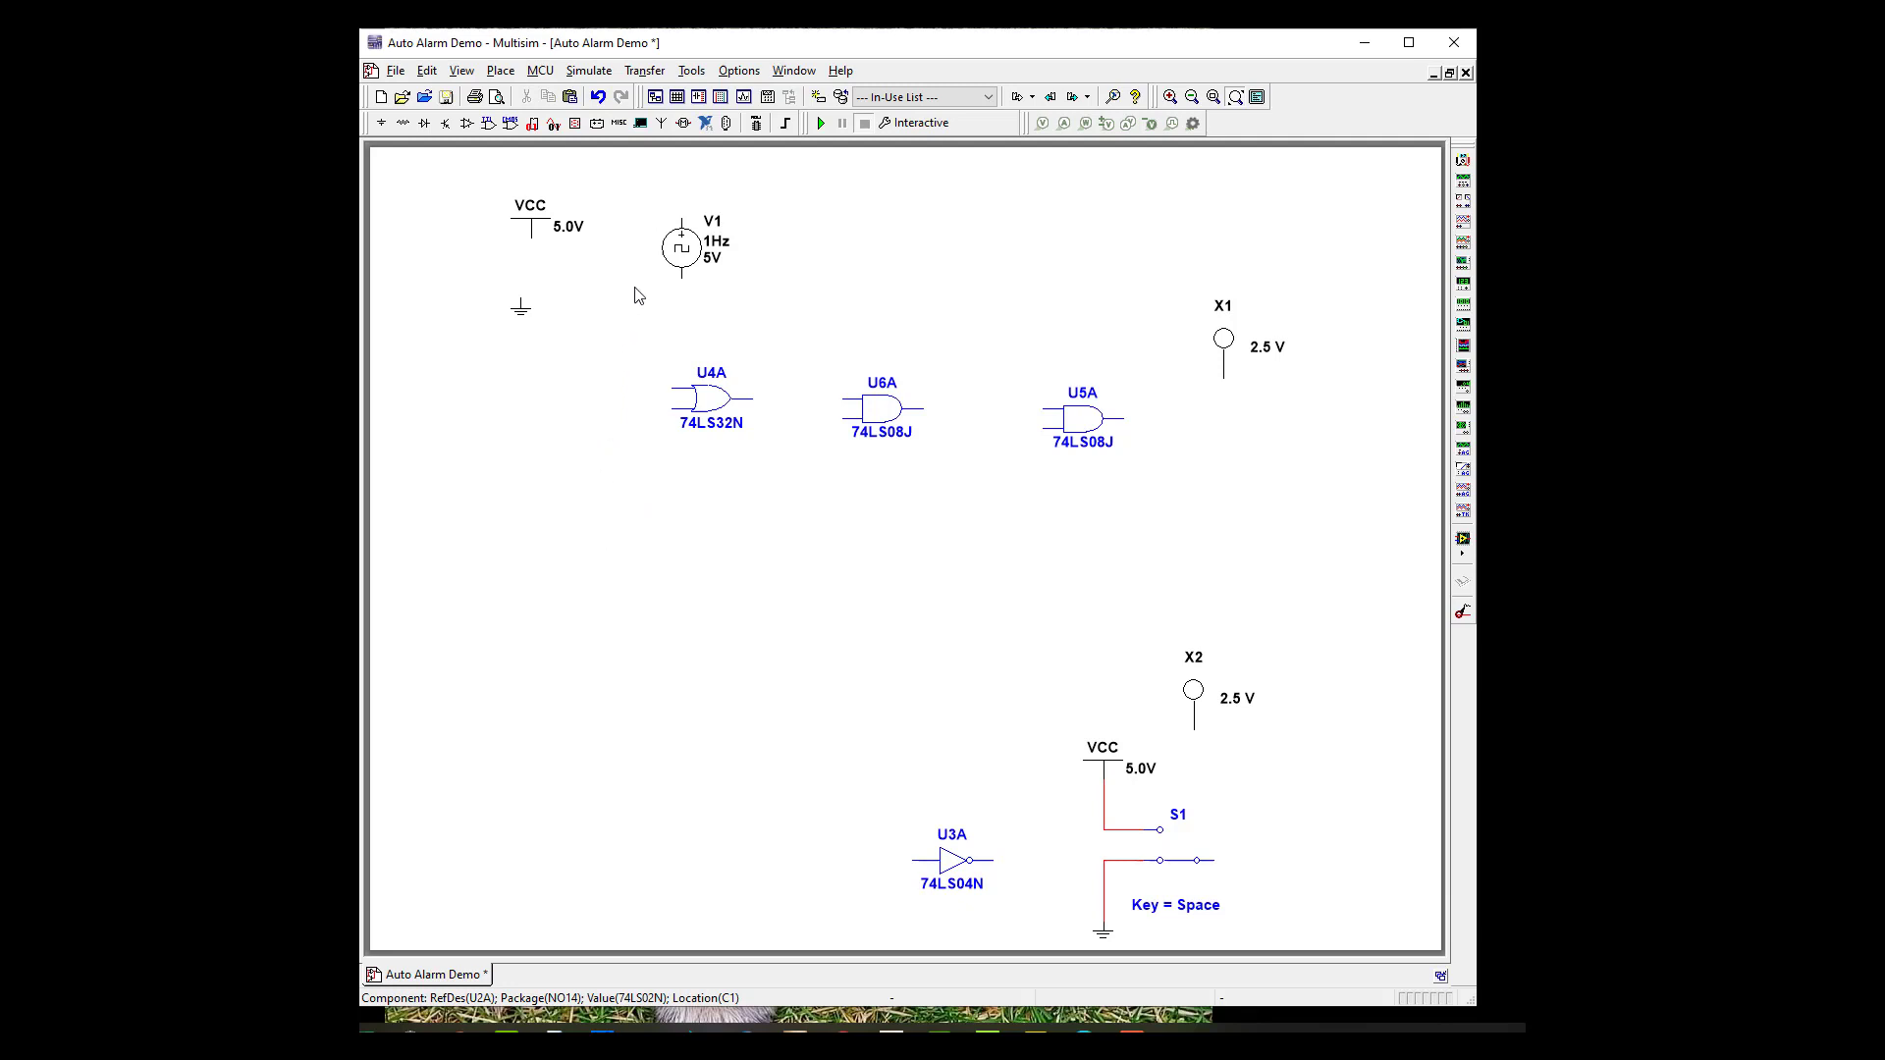
# Move V1, the ground and VCC to the bottom of the sheet and delete probe X2.
pyautogui.moveTo(683, 253); pyautogui.dragTo(803, 868)
pyautogui.moveTo(525, 312); pyautogui.dragTo(454, 866)
pyautogui.click(557, 235)
pyautogui.moveTo(557, 235); pyautogui.dragTo(567, 838)
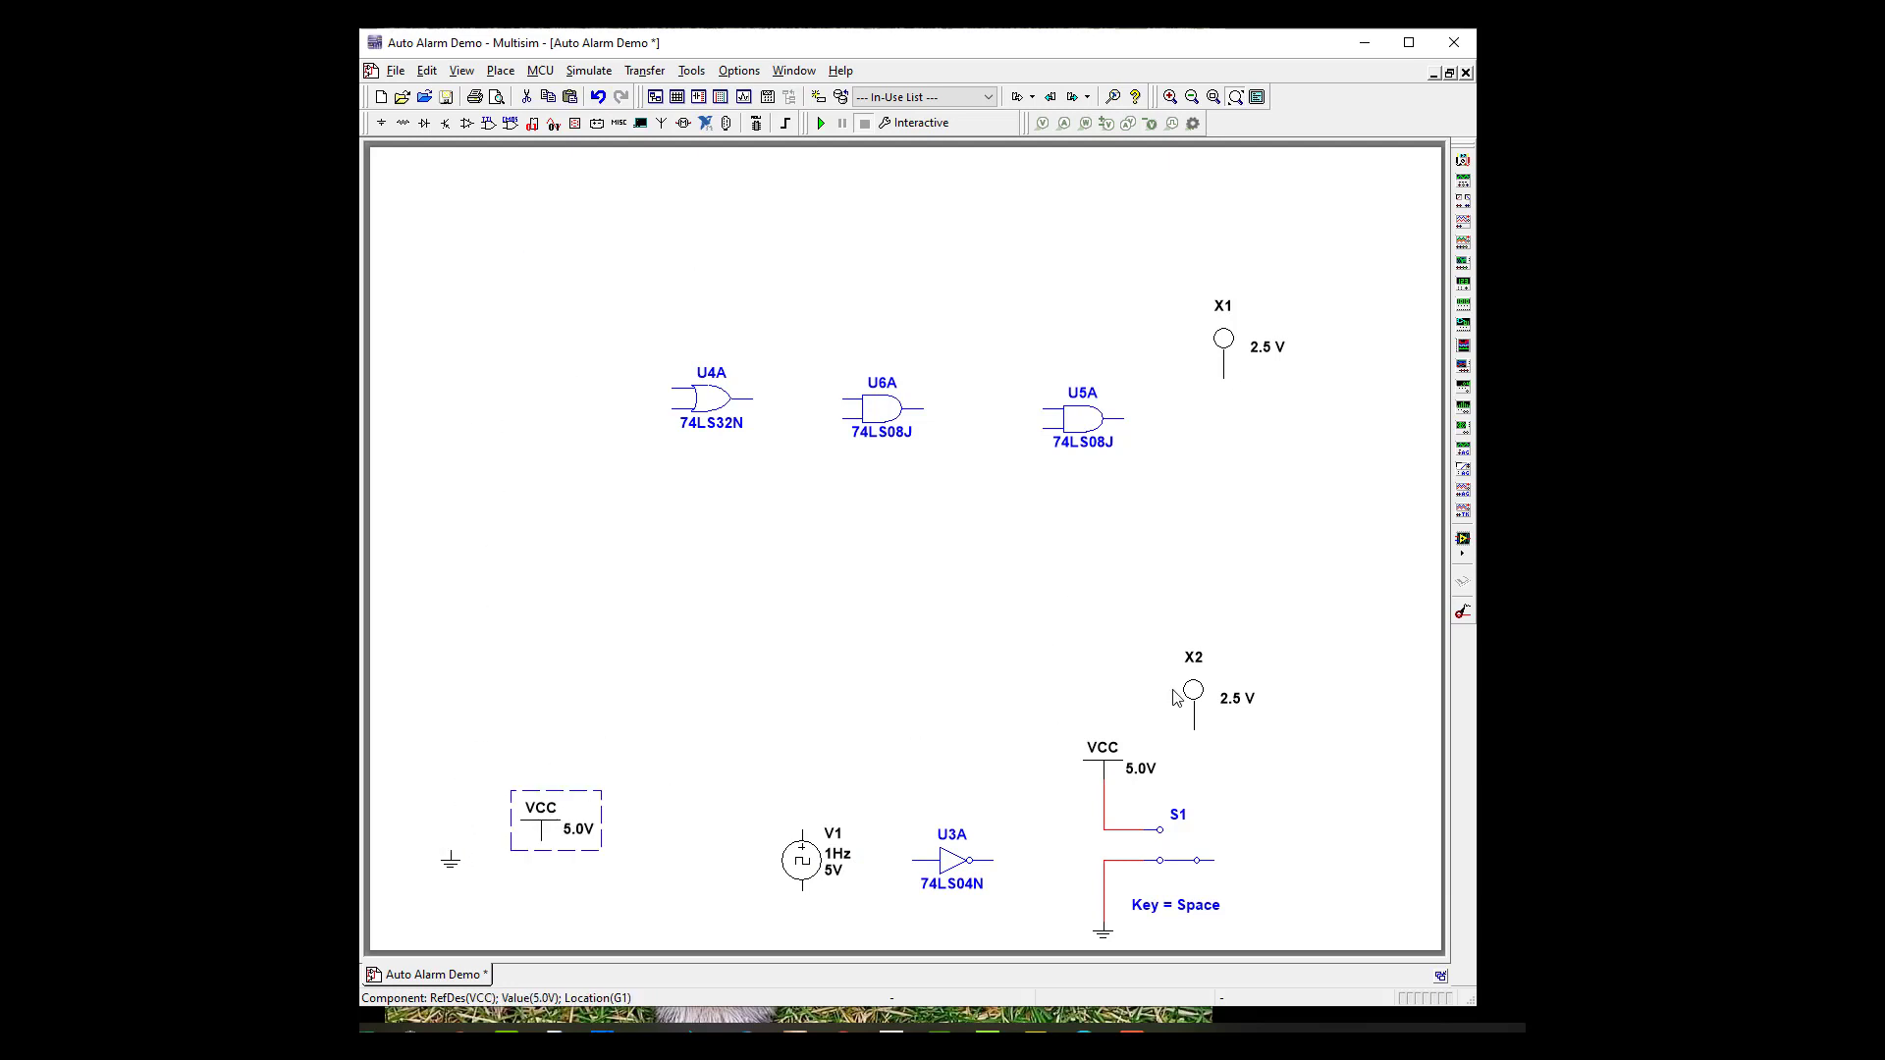
pyautogui.click(1211, 716)
pyautogui.press('Delete')
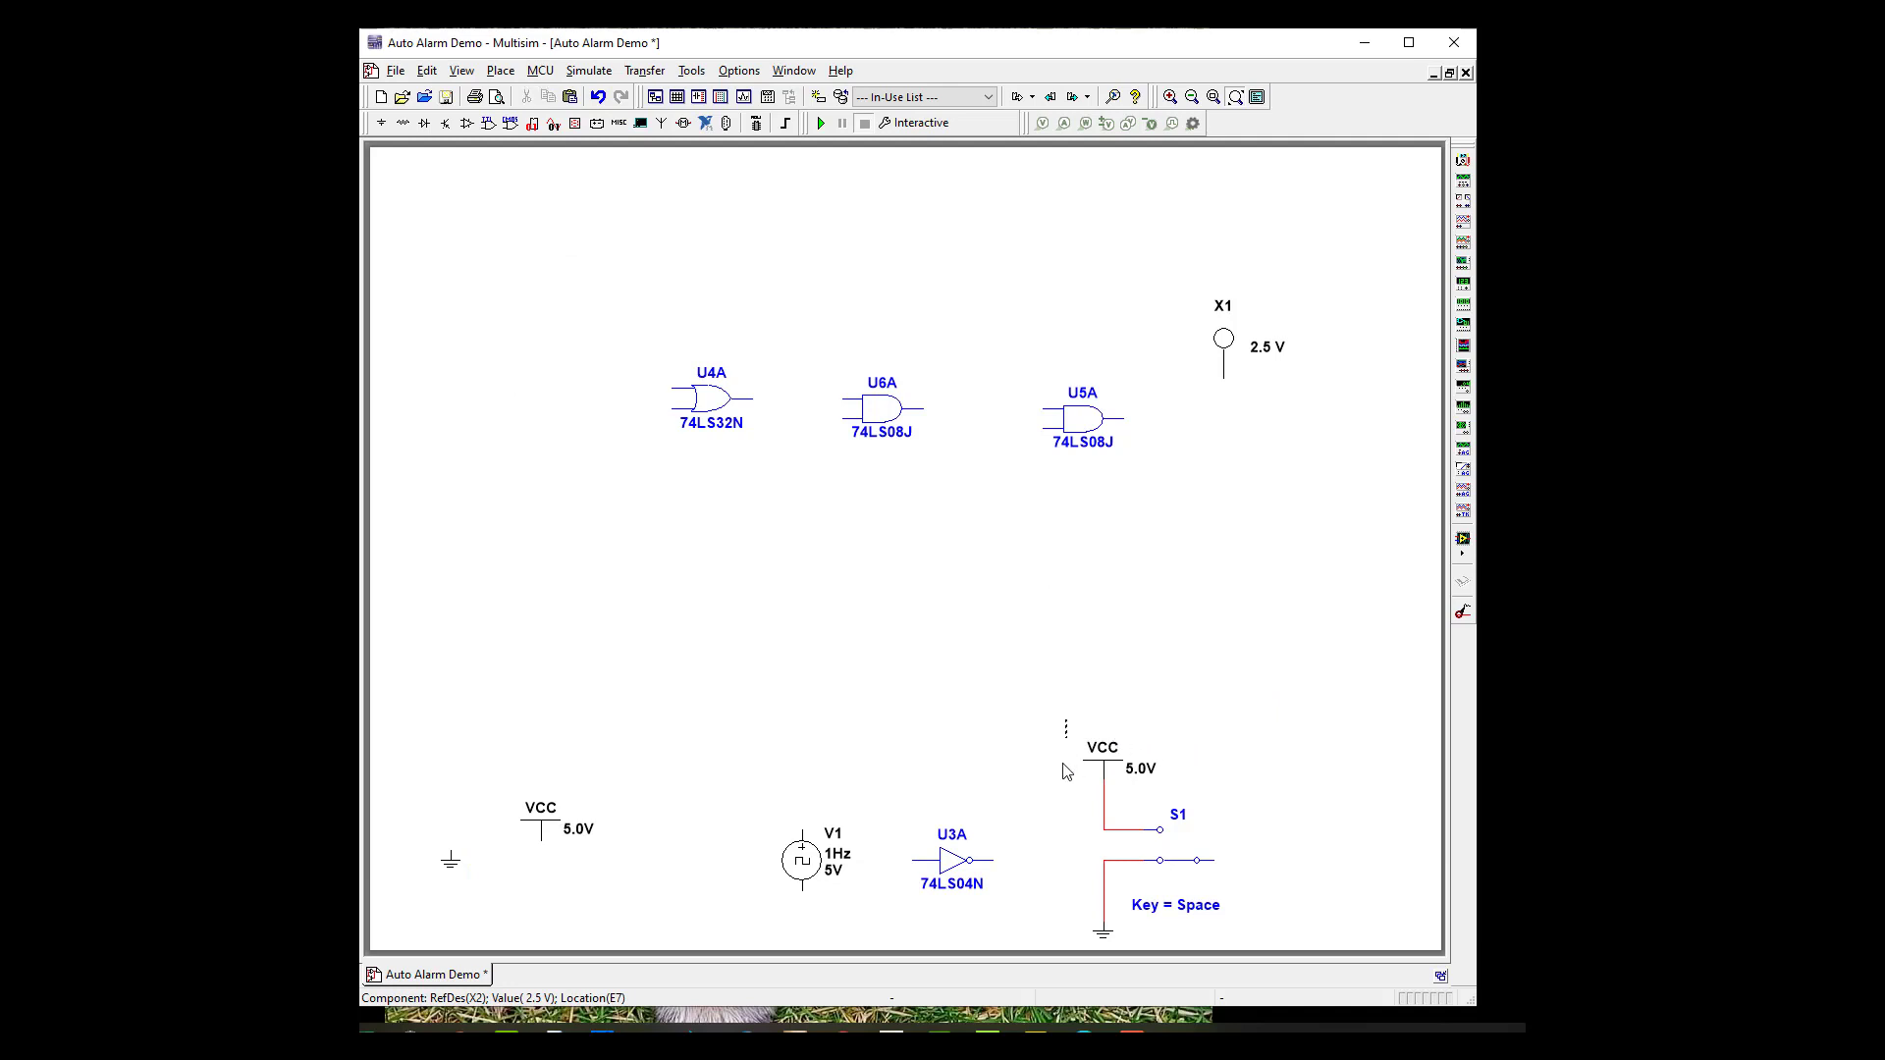
# Relocate switch S1 with its VCC and ground to the sheet's top-left corner.
pyautogui.moveTo(1255, 940); pyautogui.dragTo(1068, 722)
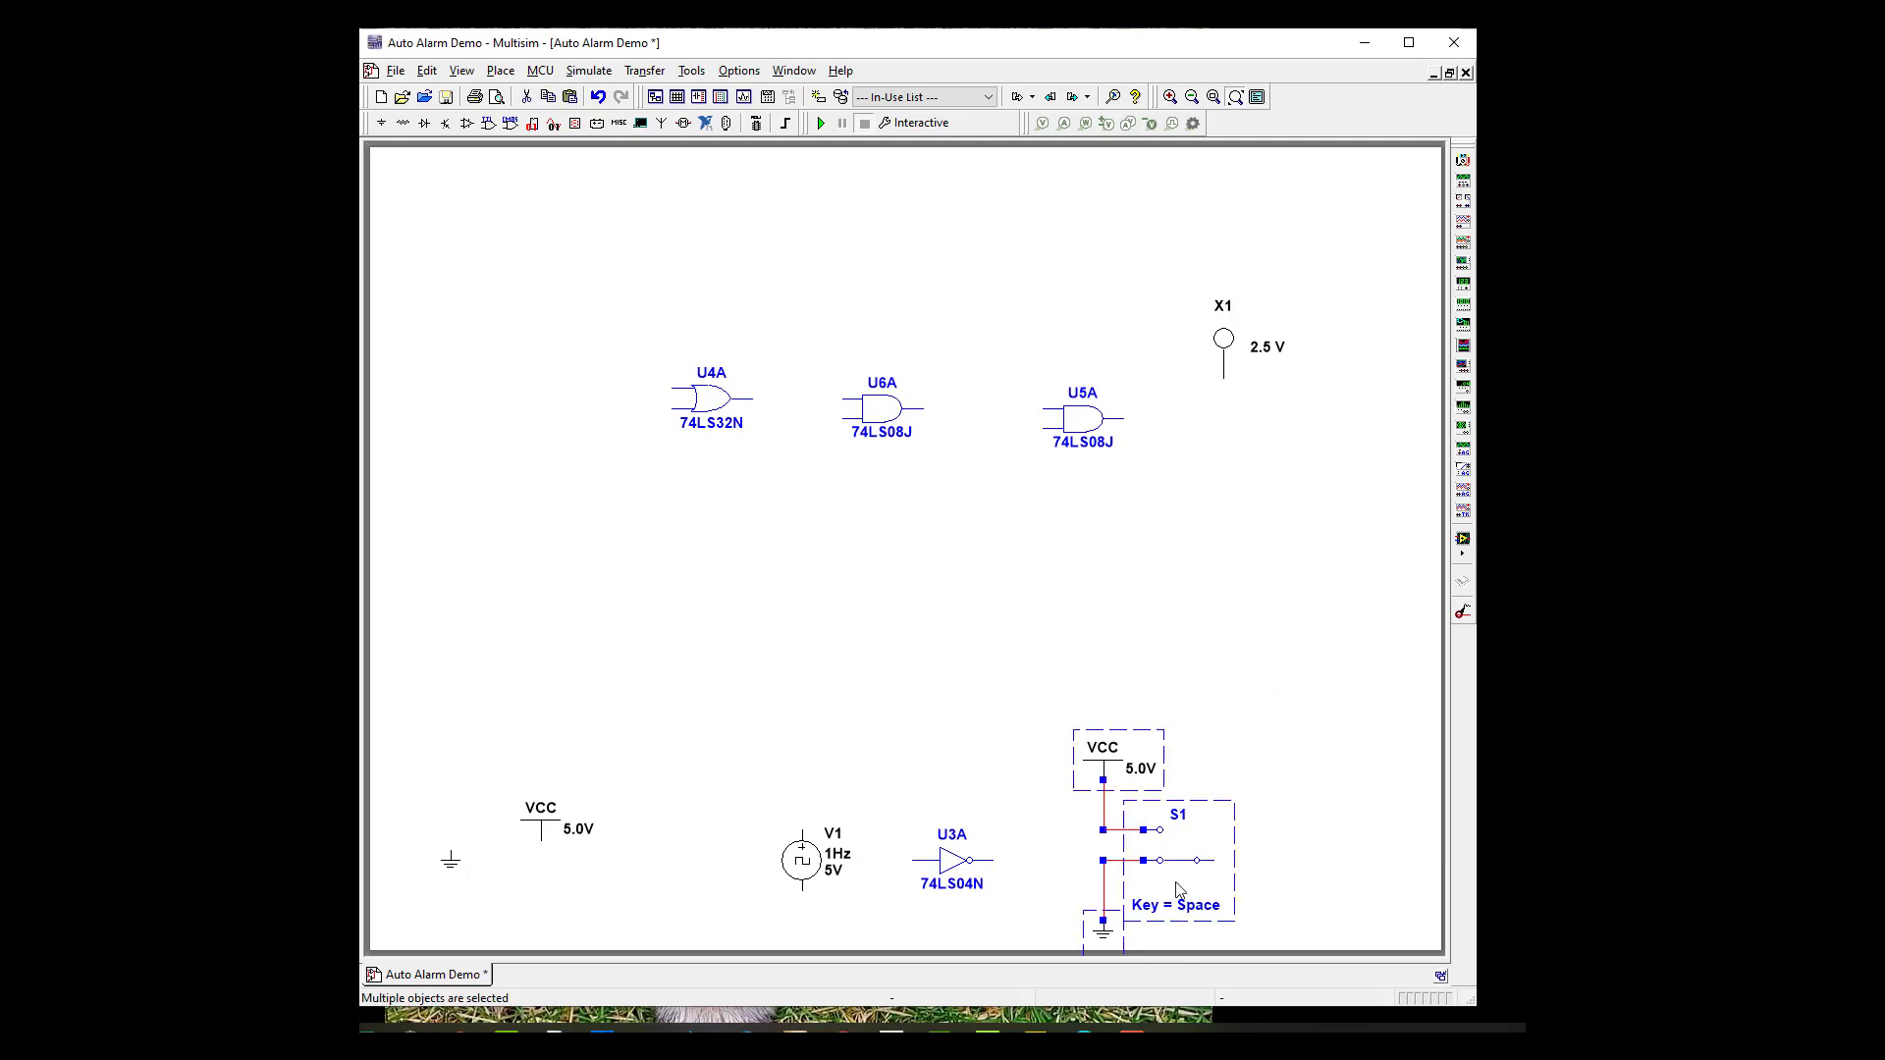
pyautogui.moveTo(1182, 852); pyautogui.dragTo(516, 372)
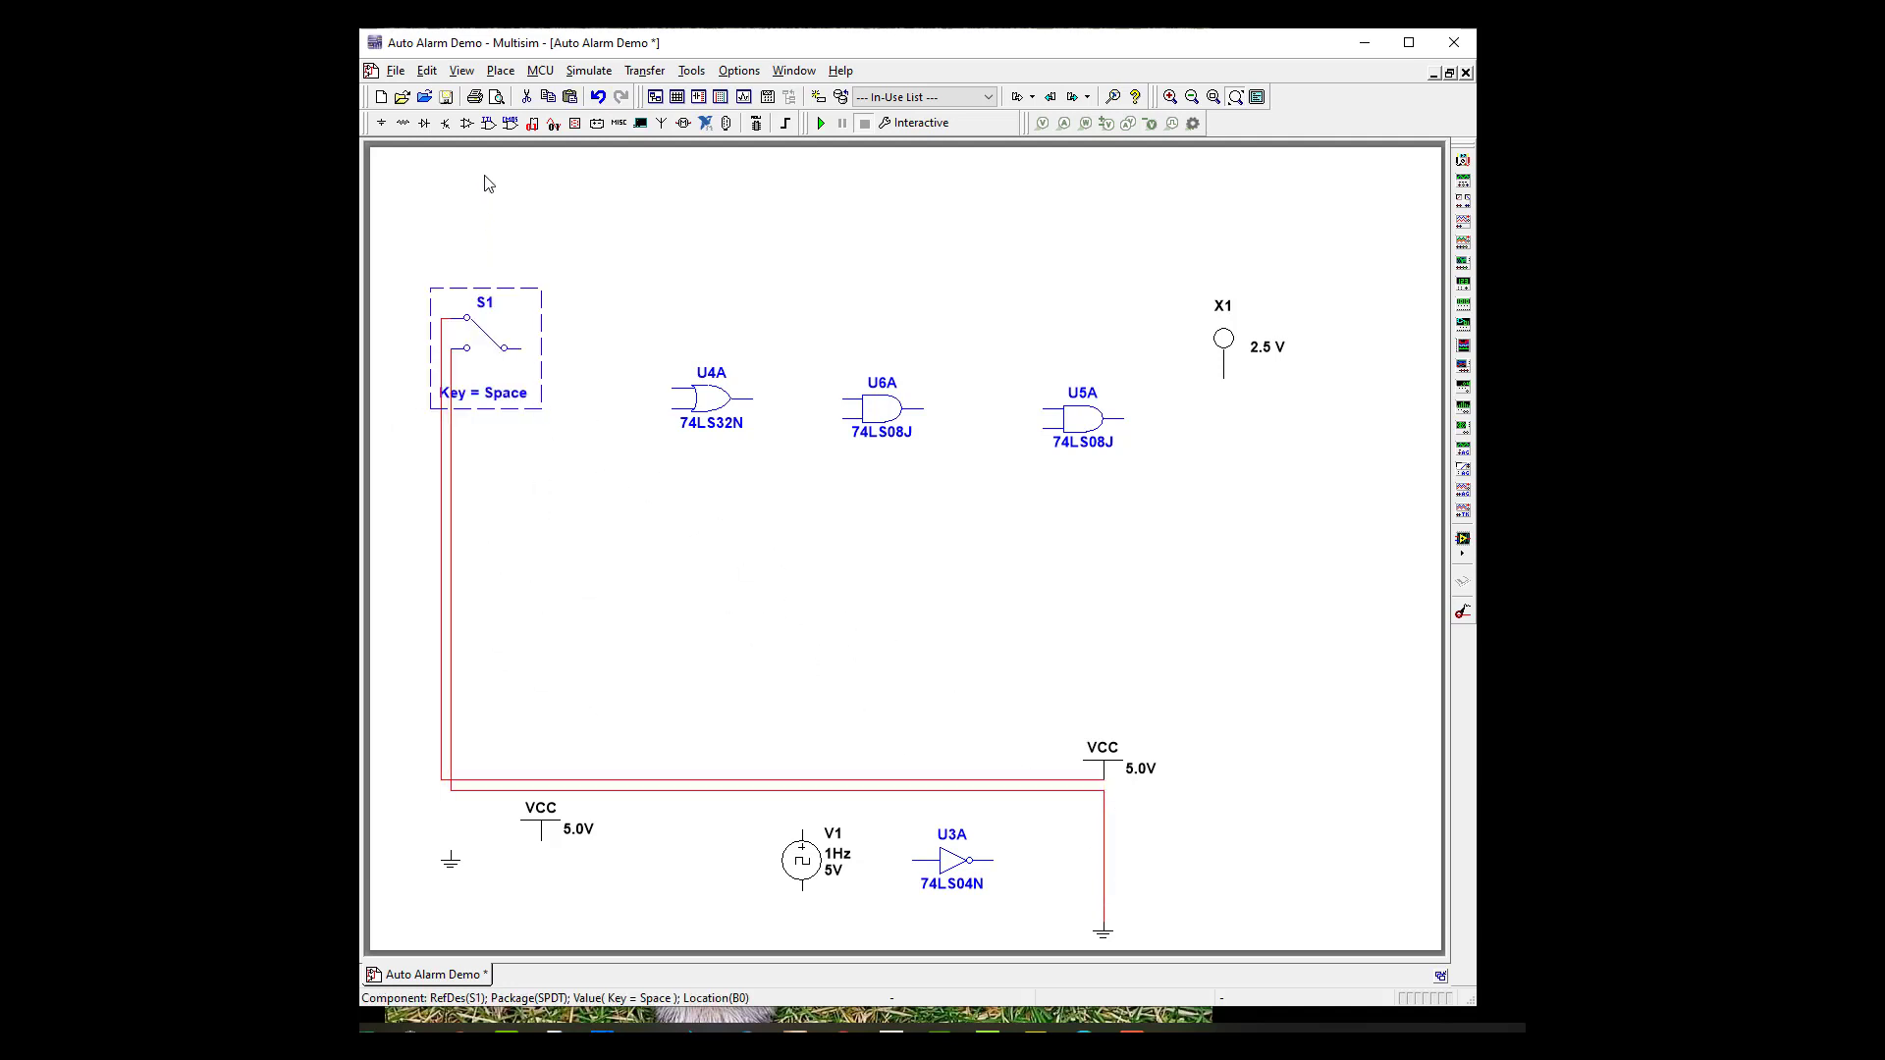
pyautogui.click(597, 97)
pyautogui.moveTo(1039, 707); pyautogui.dragTo(1250, 947)
pyautogui.moveTo(1186, 860); pyautogui.dragTo(1144, 846)
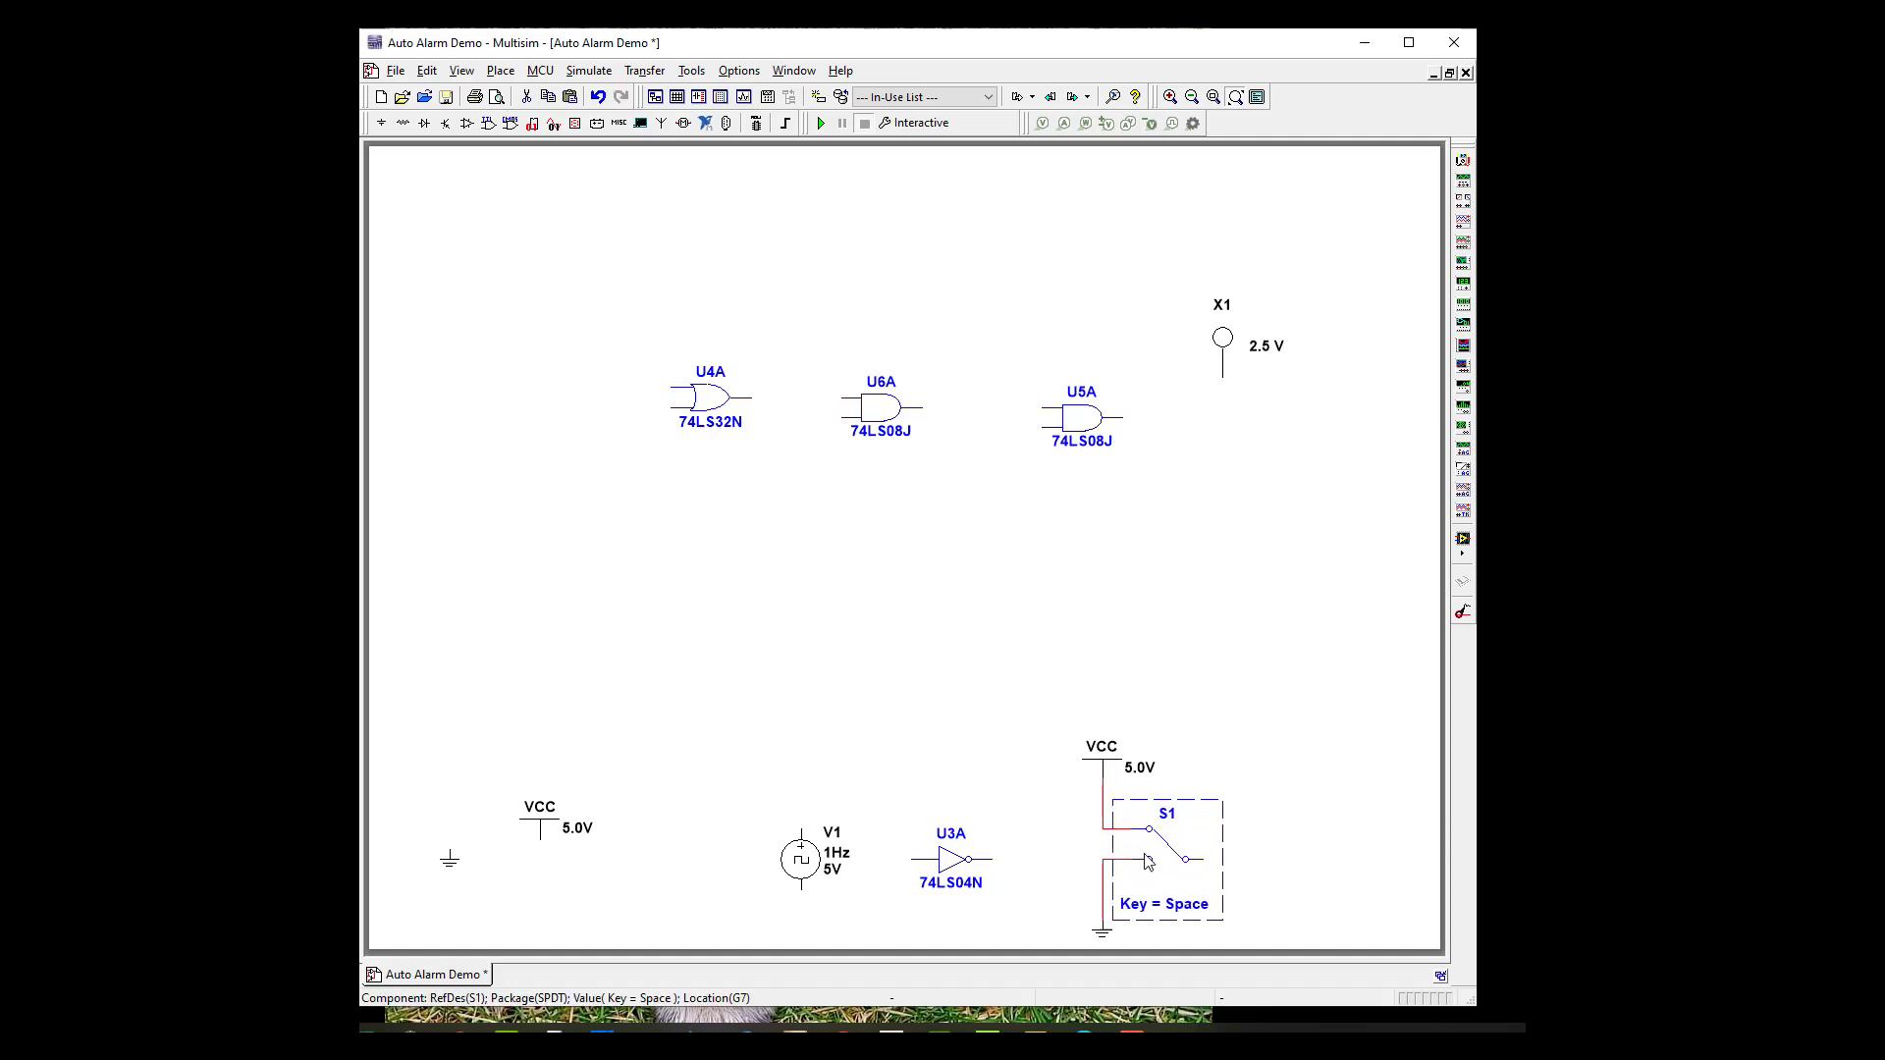
pyautogui.click(1043, 707)
pyautogui.moveTo(1238, 948); pyautogui.dragTo(1243, 945)
pyautogui.moveTo(1087, 773); pyautogui.dragTo(444, 247)
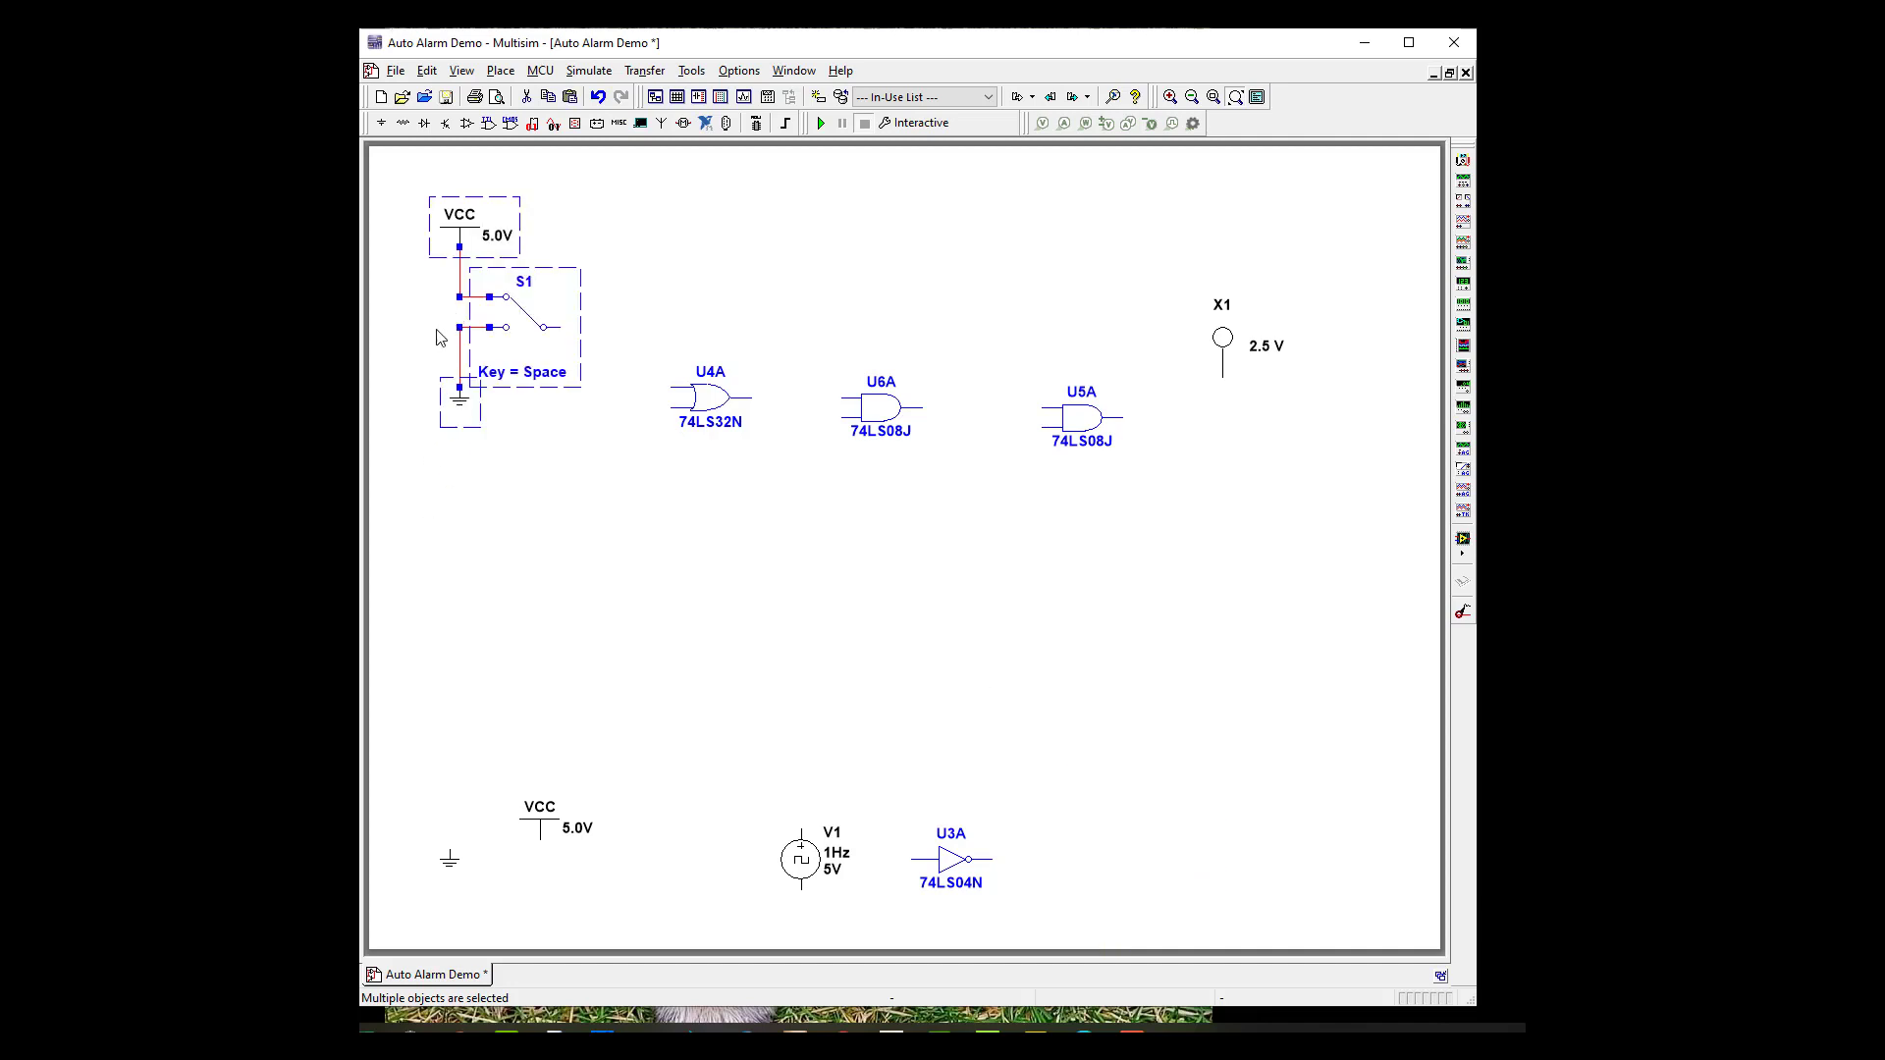
# Copy the S1 switch circuit and paste it as switch S2 below S1.
pyautogui.rightClick(487, 311)
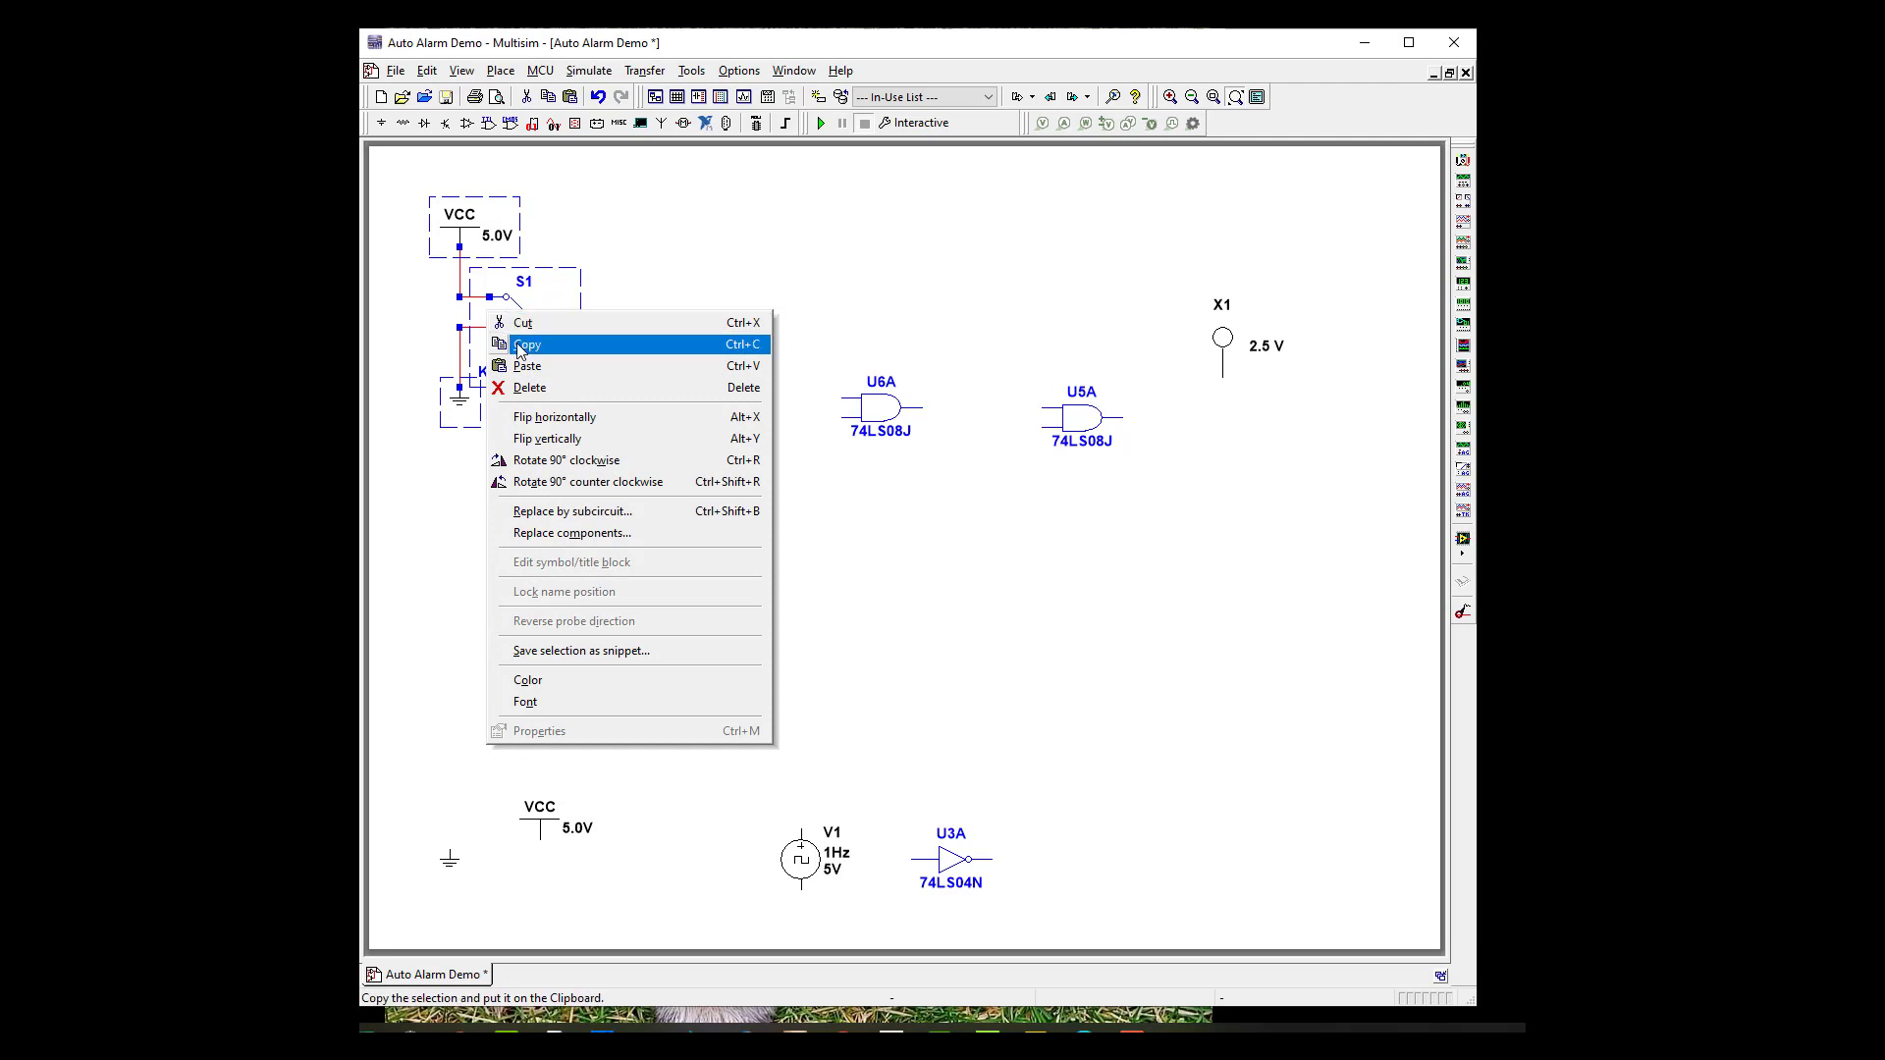
pyautogui.click(525, 344)
pyautogui.rightClick(465, 520)
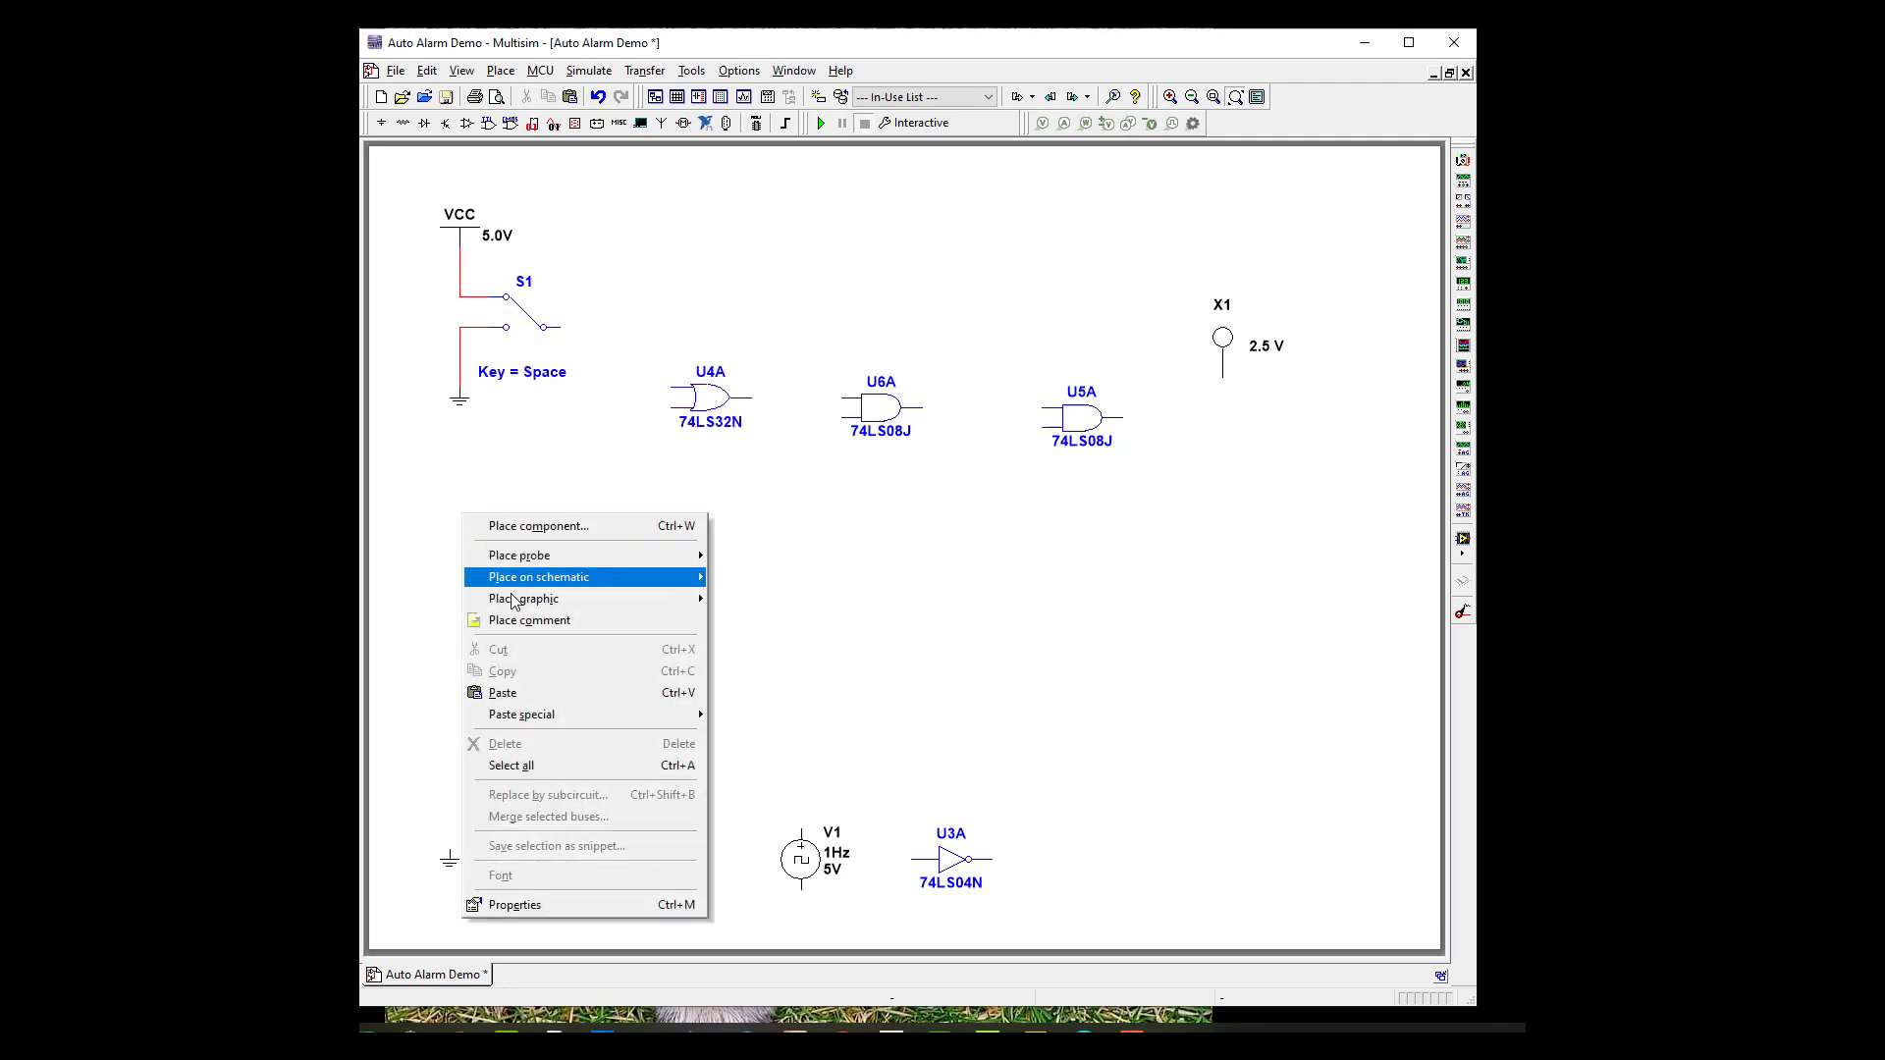
pyautogui.click(503, 693)
pyautogui.click(475, 499)
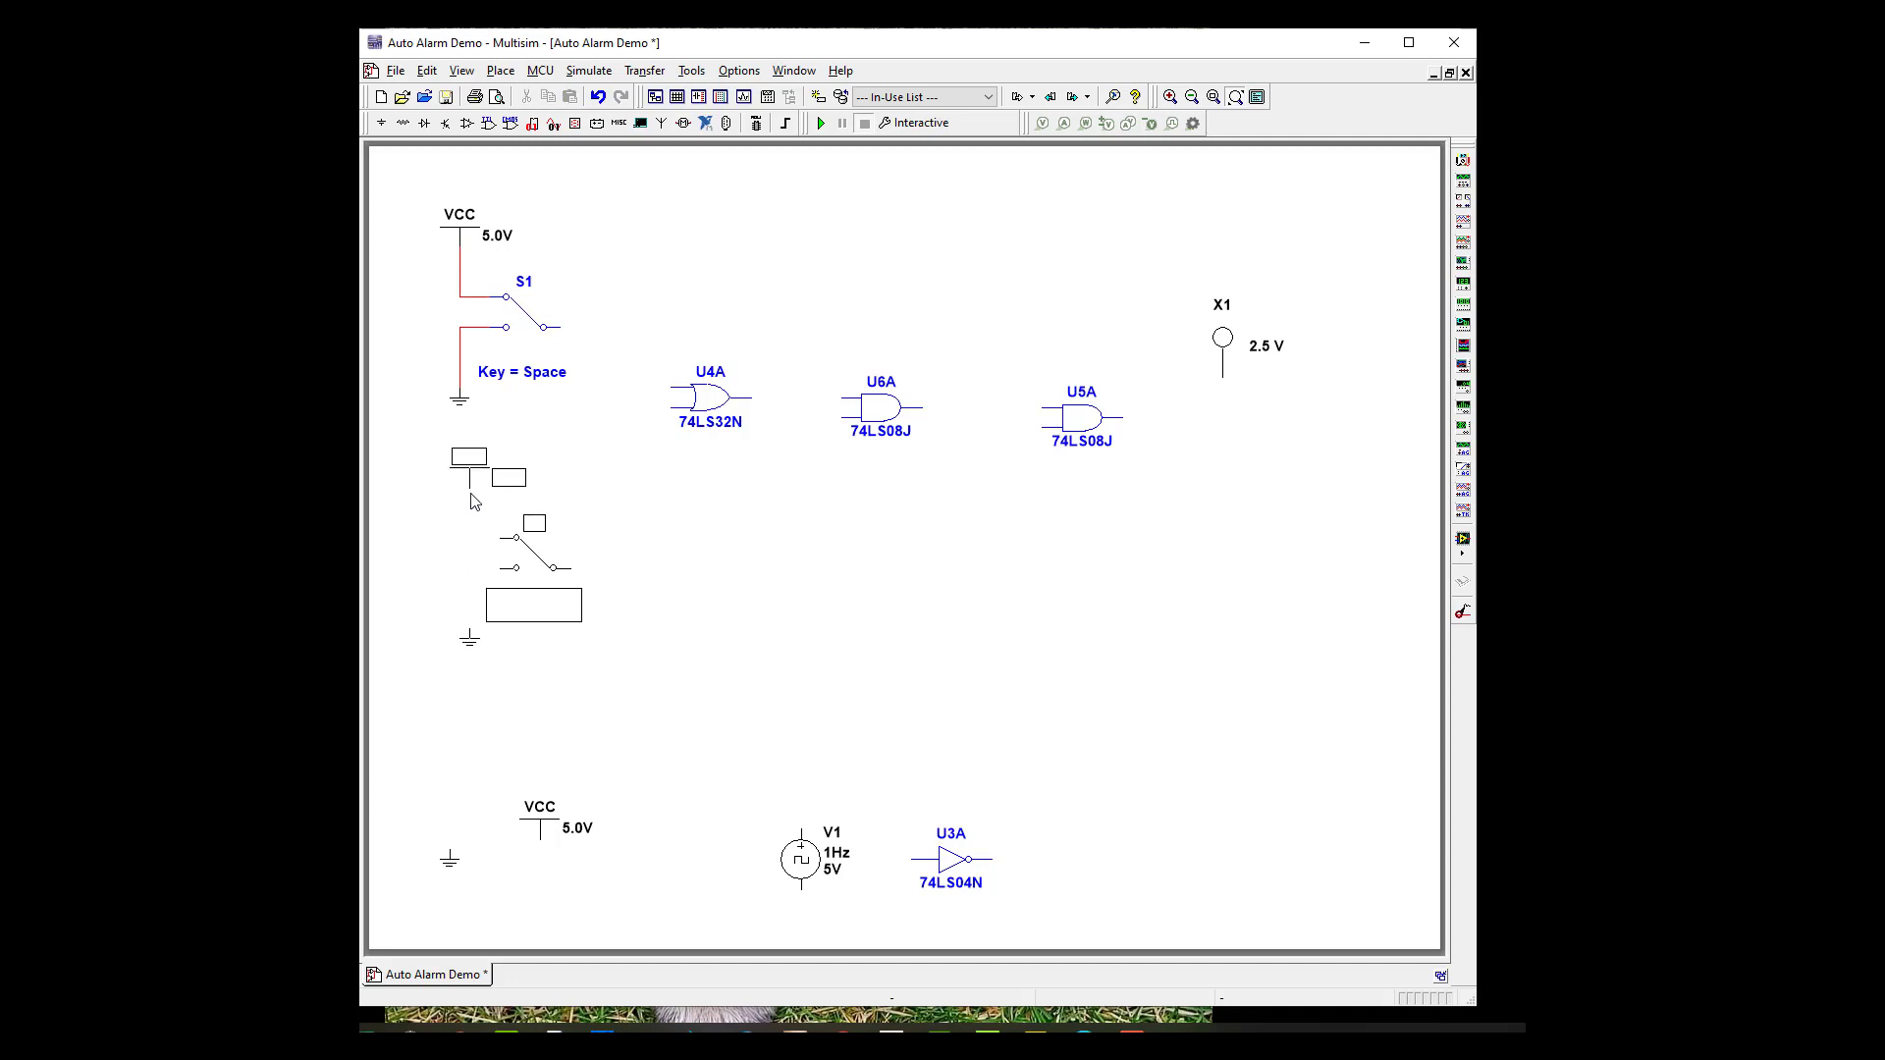
# Paste two more copies of the switch circuit as S3 and S4 to the right.
pyautogui.rightClick(767, 550)
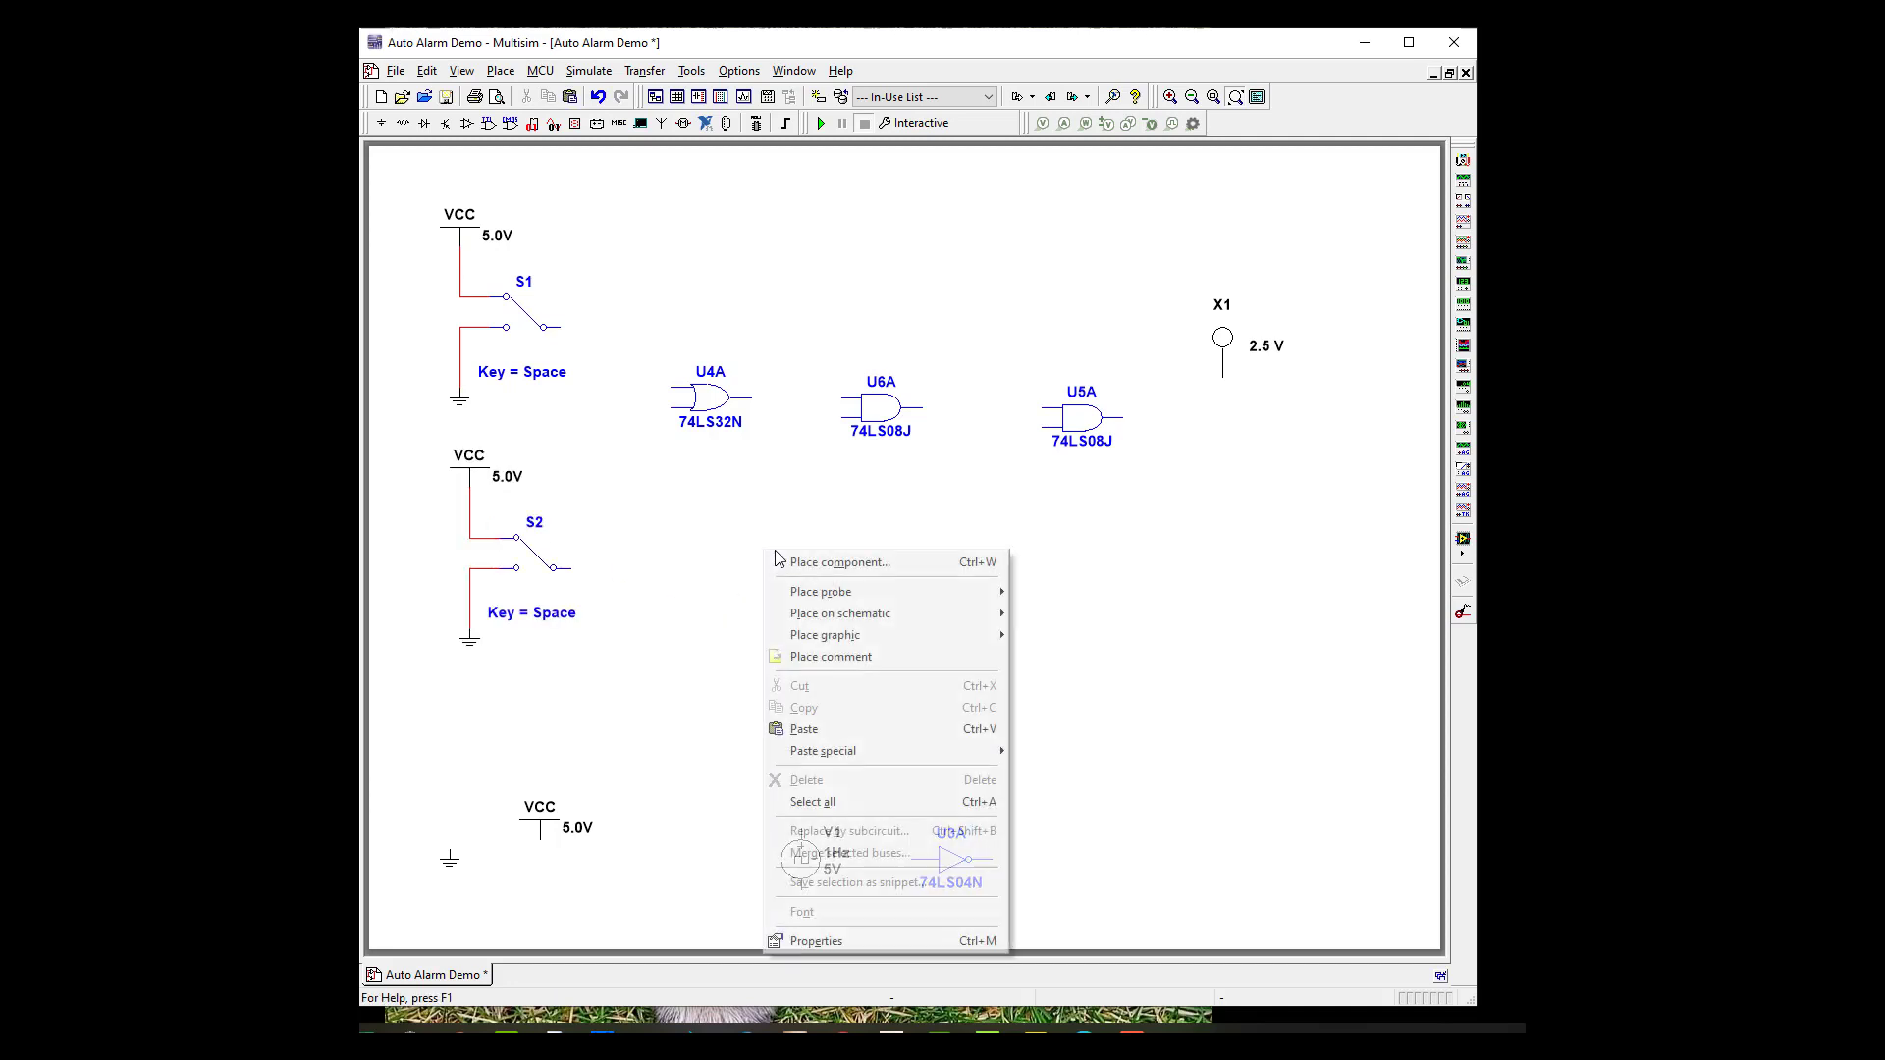
pyautogui.click(836, 729)
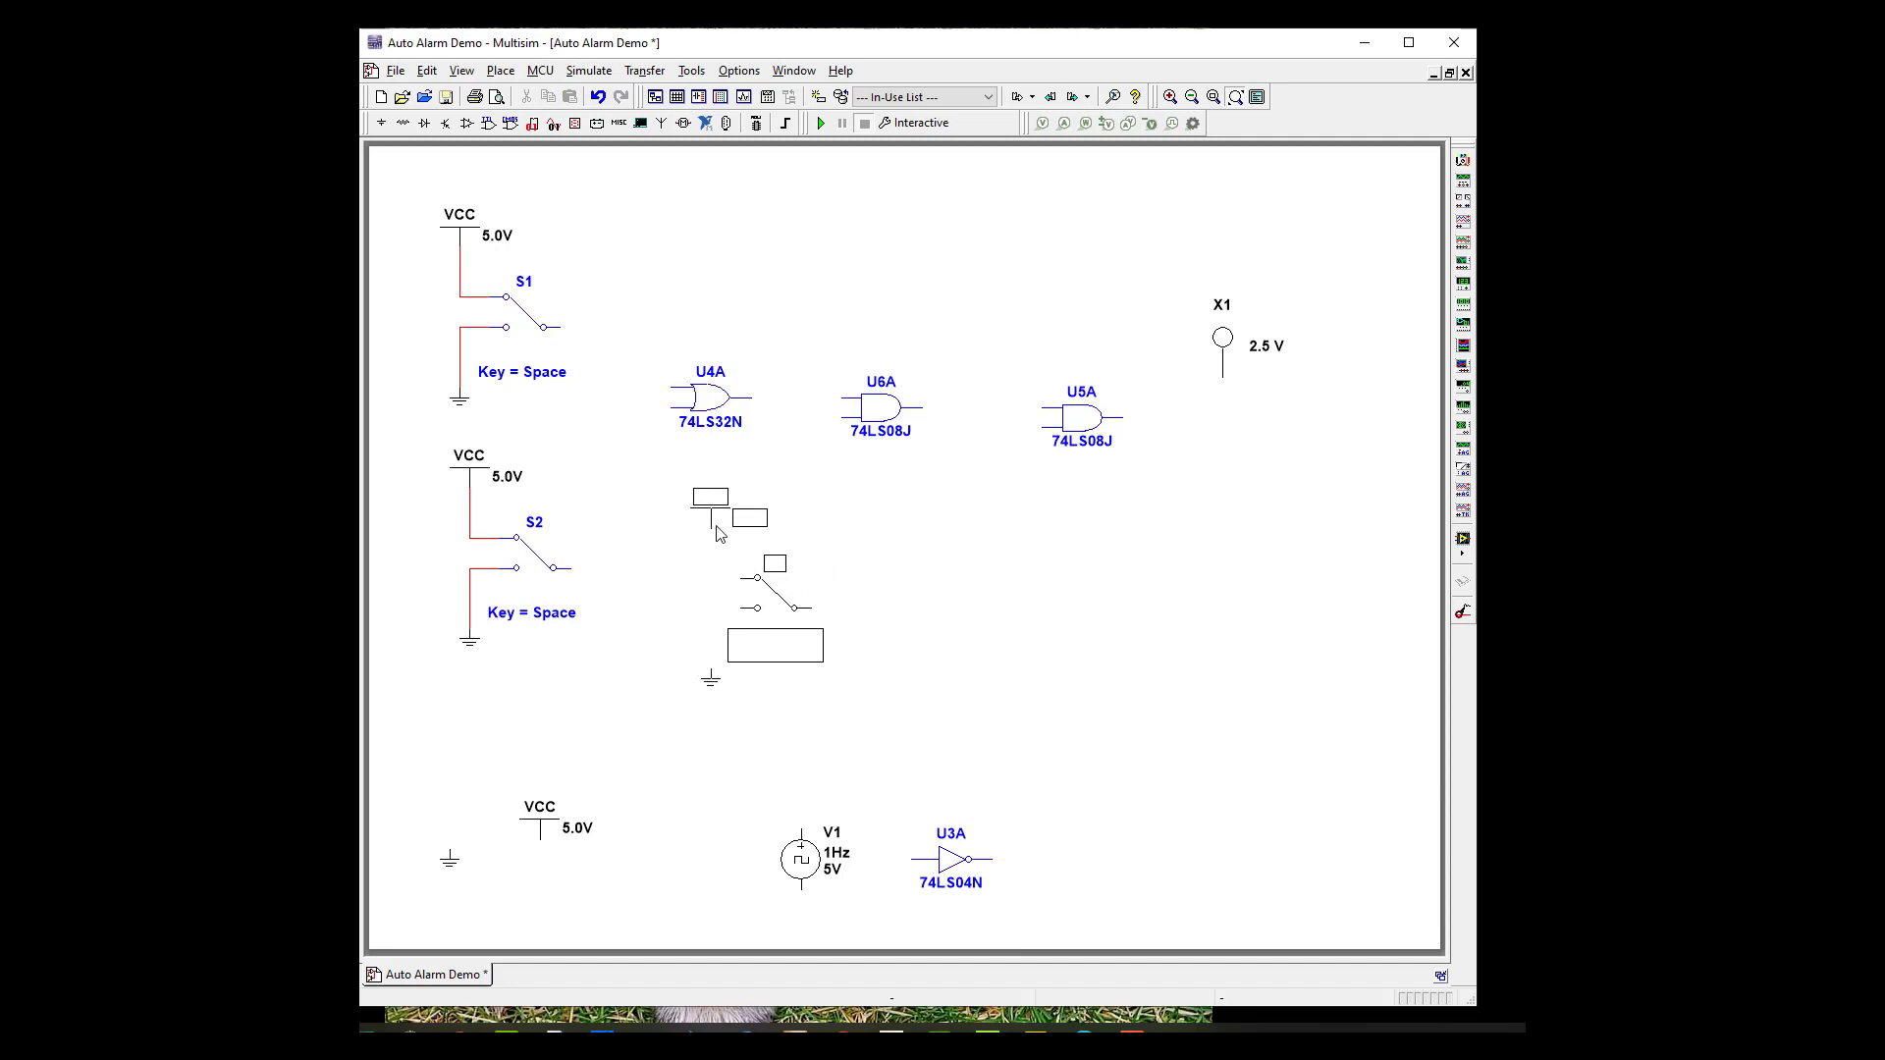
pyautogui.click(708, 535)
pyautogui.rightClick(983, 562)
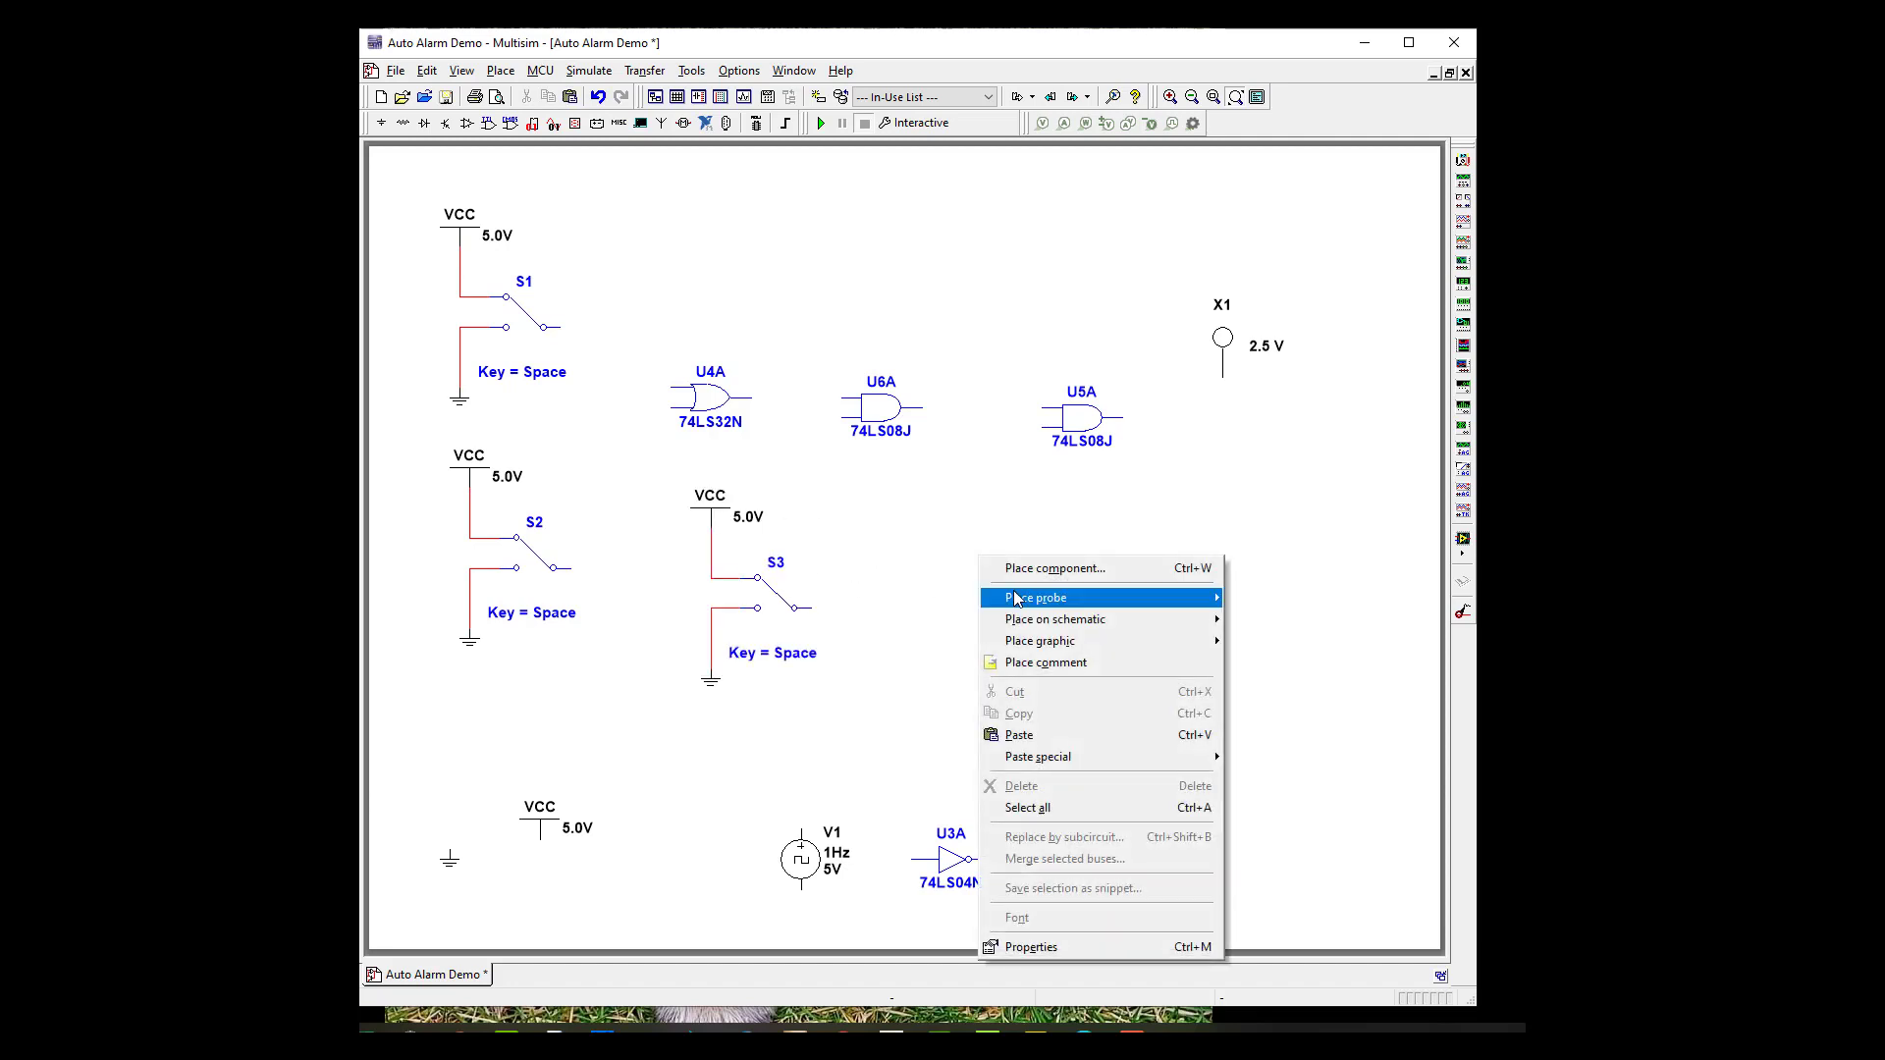
pyautogui.click(1021, 735)
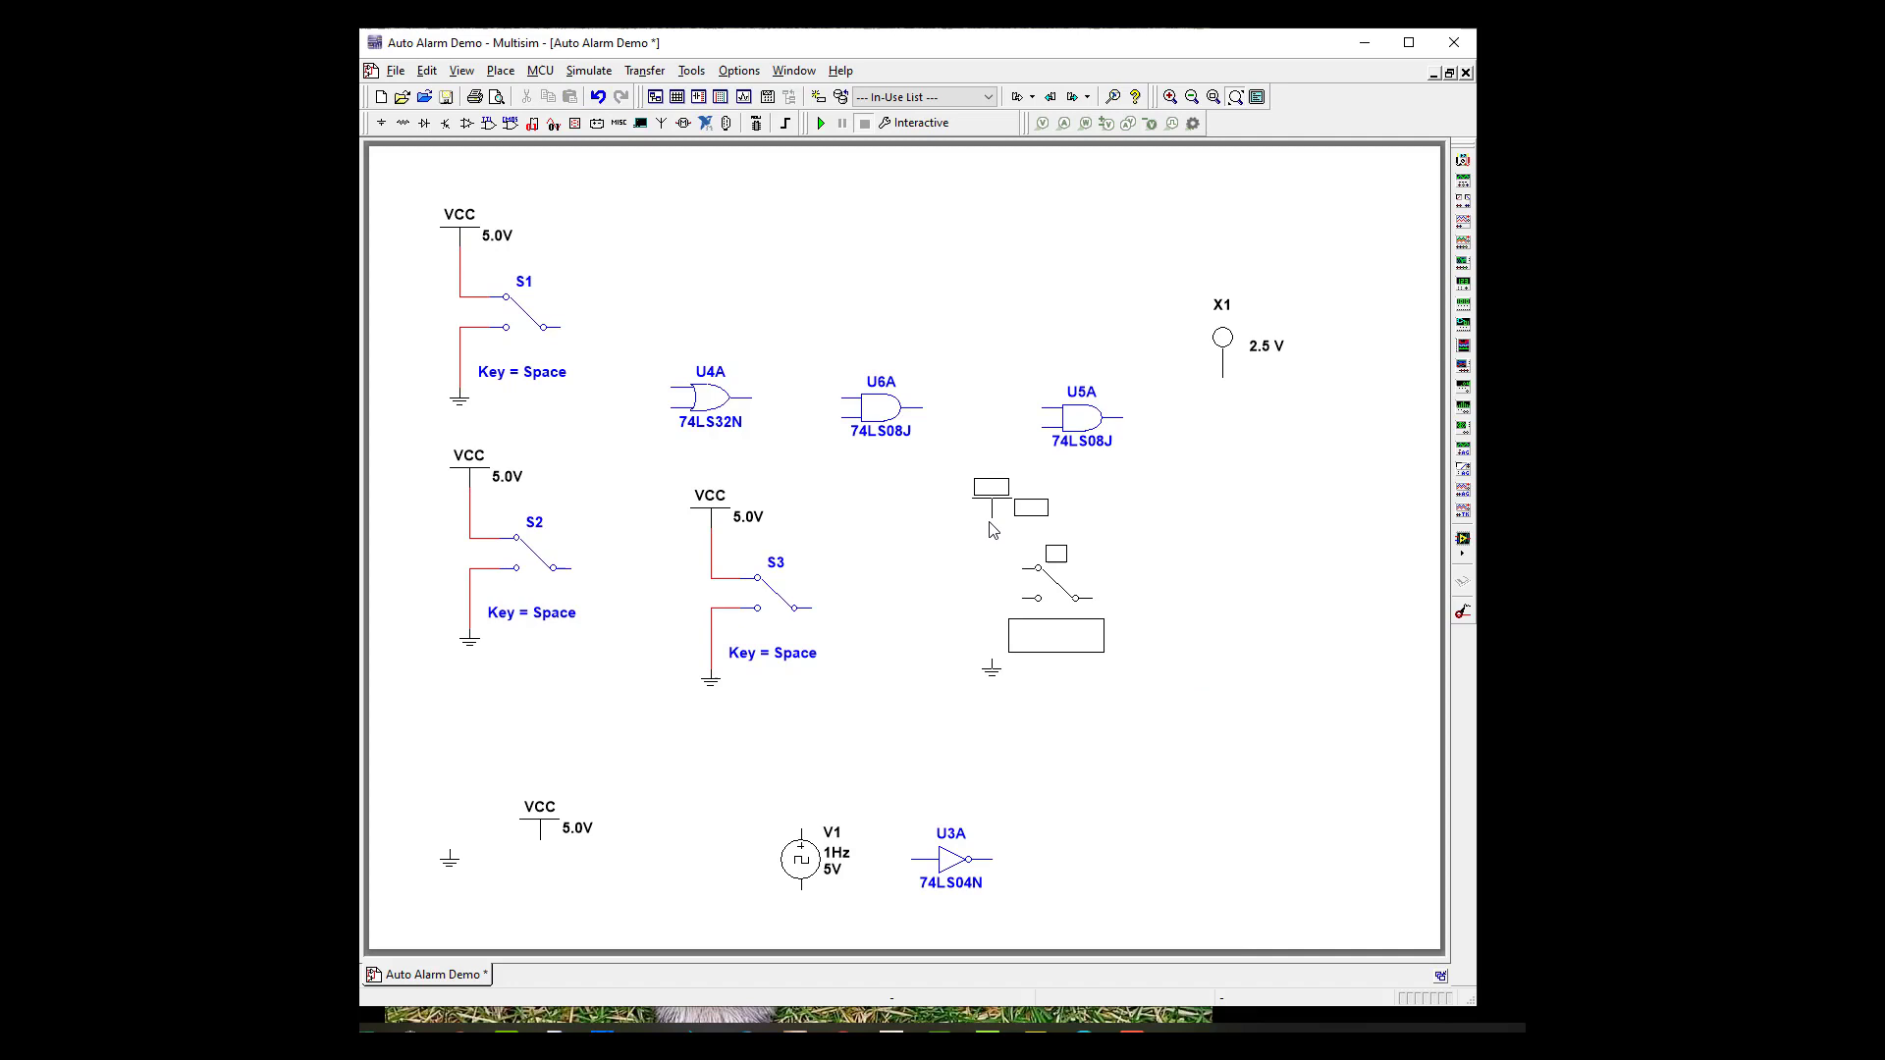
pyautogui.click(994, 543)
pyautogui.rightClick(1255, 566)
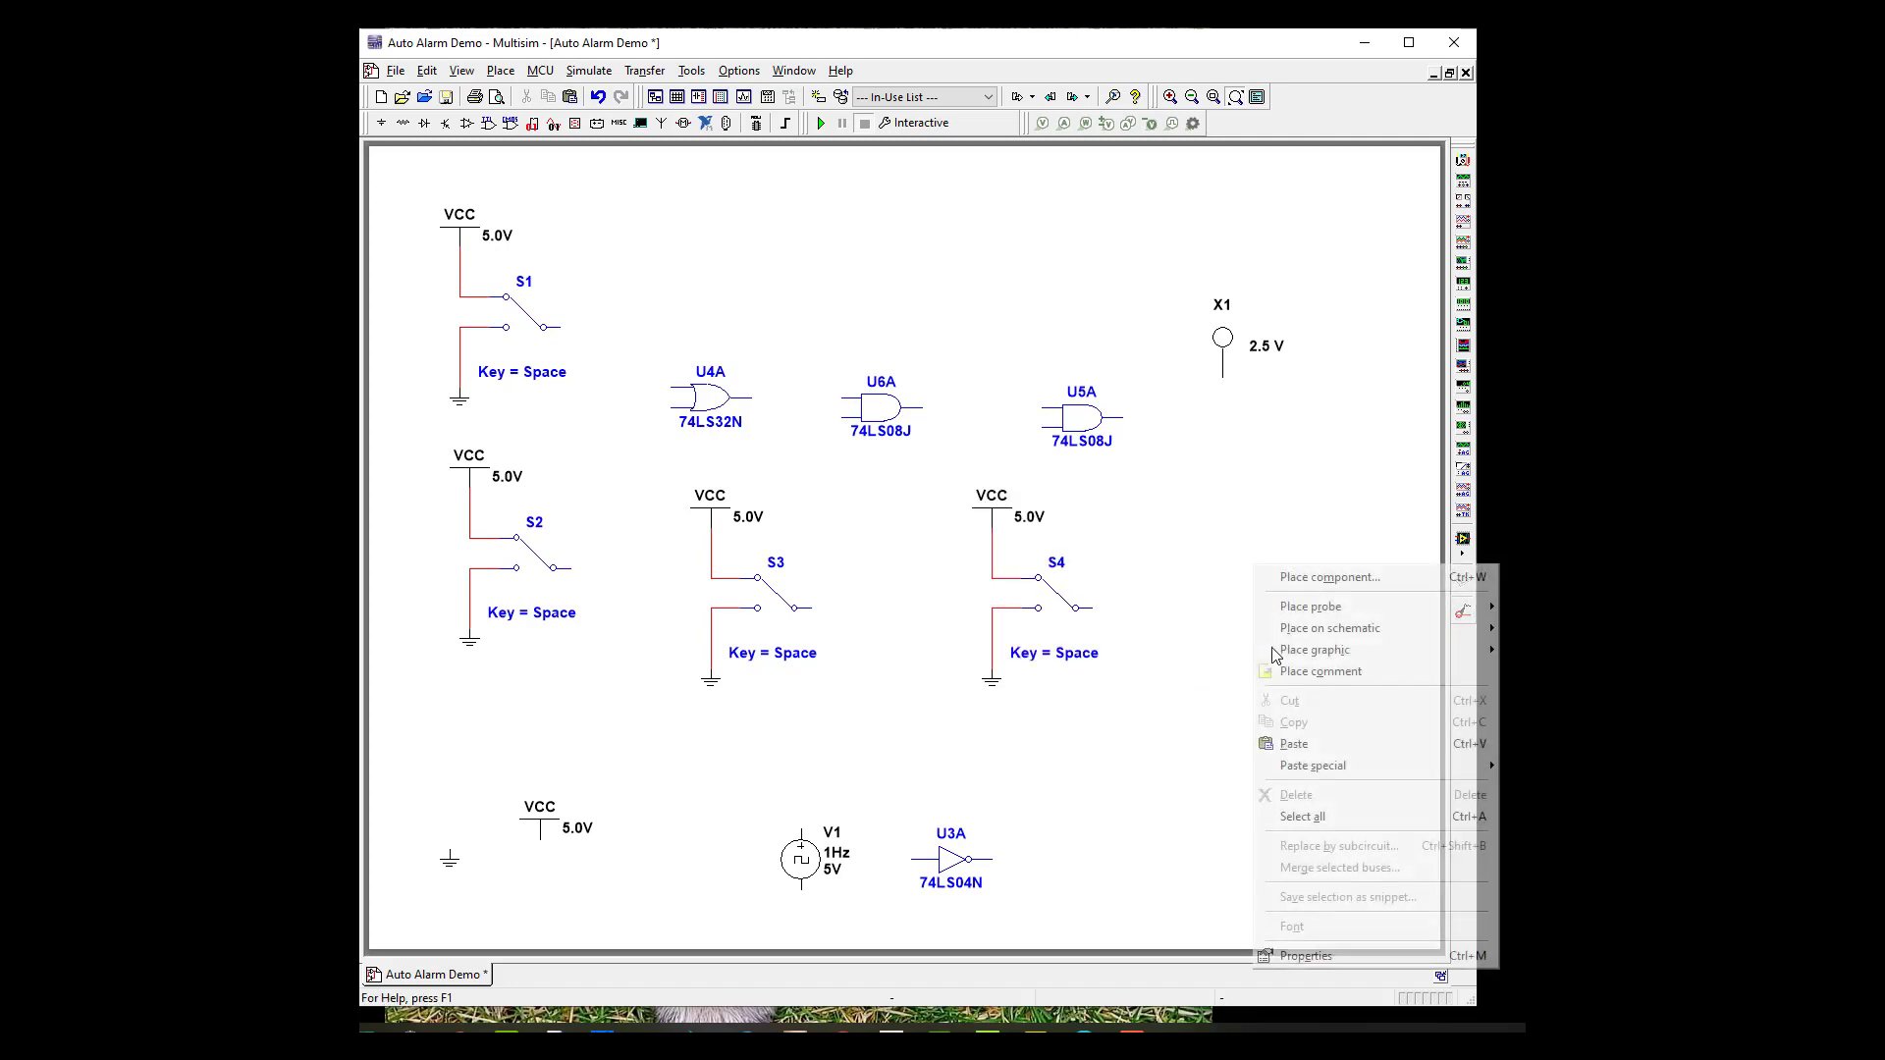
pyautogui.click(1215, 775)
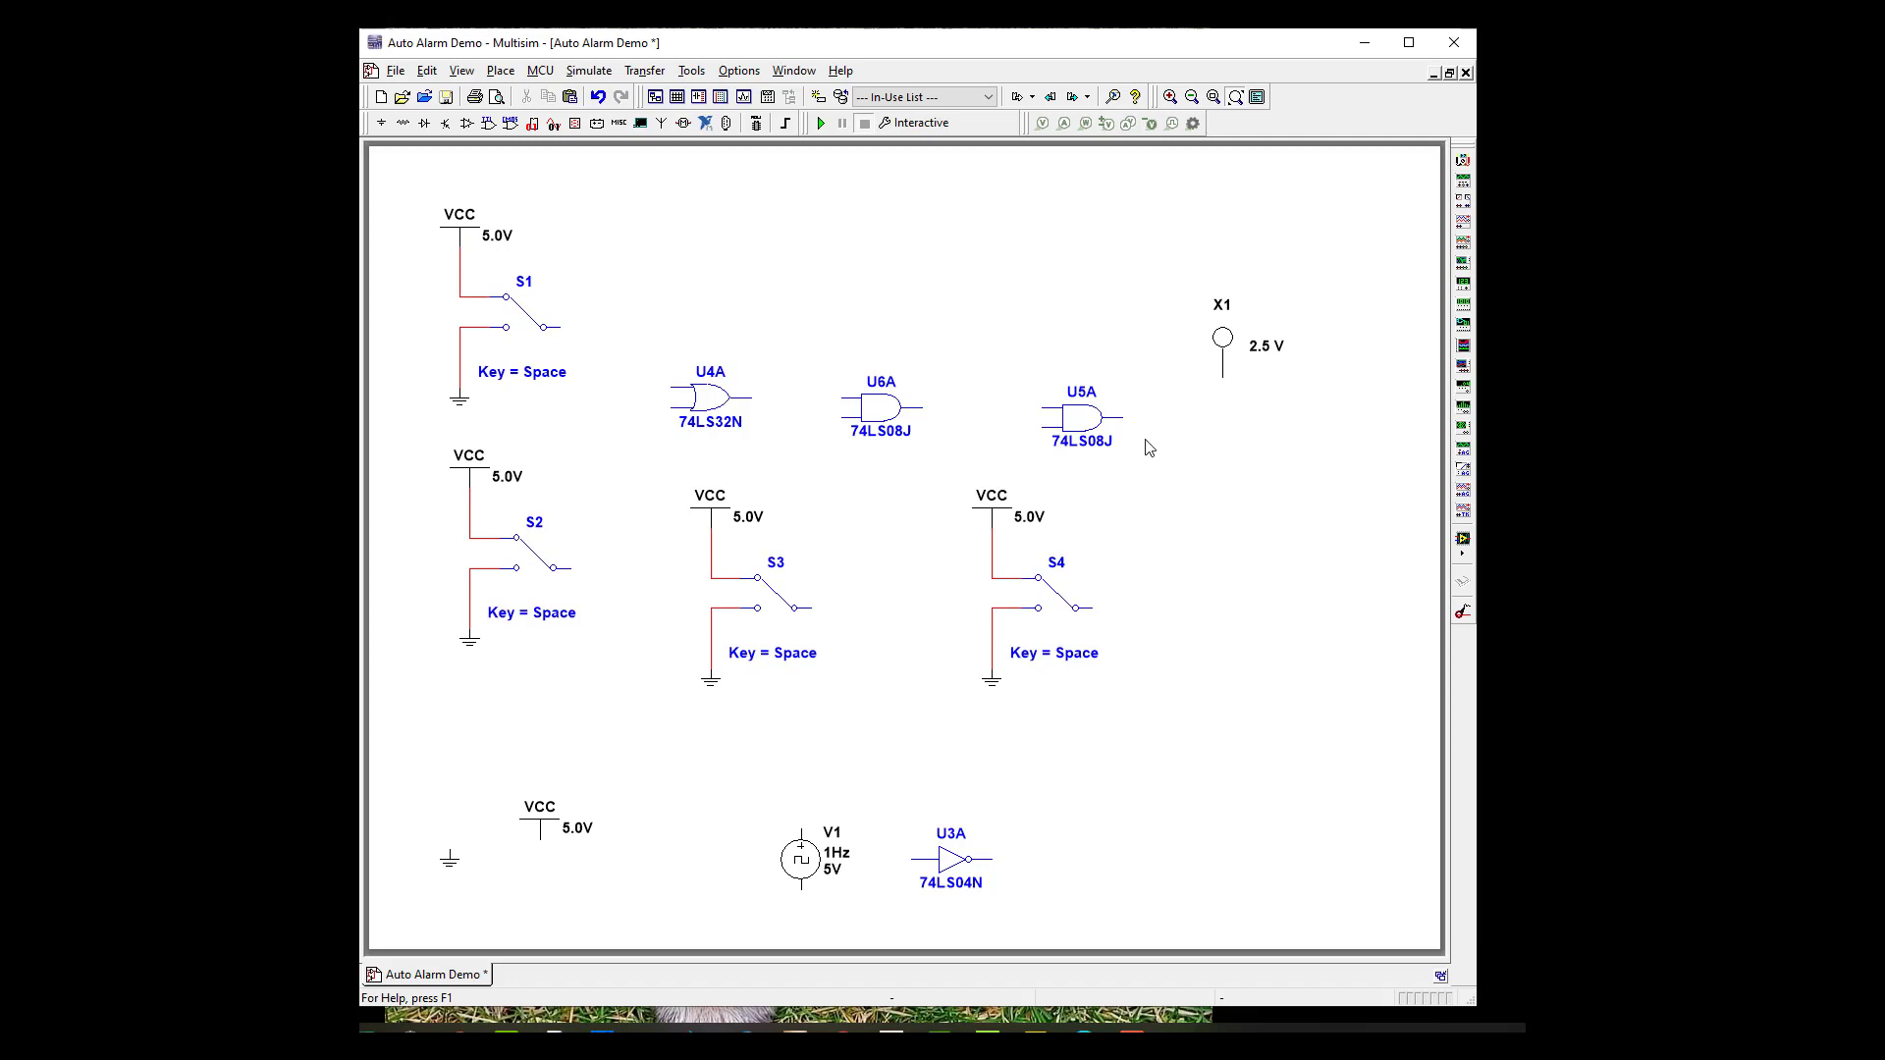
# Wire U5A's output to probe X1, U6A's output into U5A, and U4A's output into U6A.
pyautogui.click(1119, 417)
pyautogui.click(1222, 374)
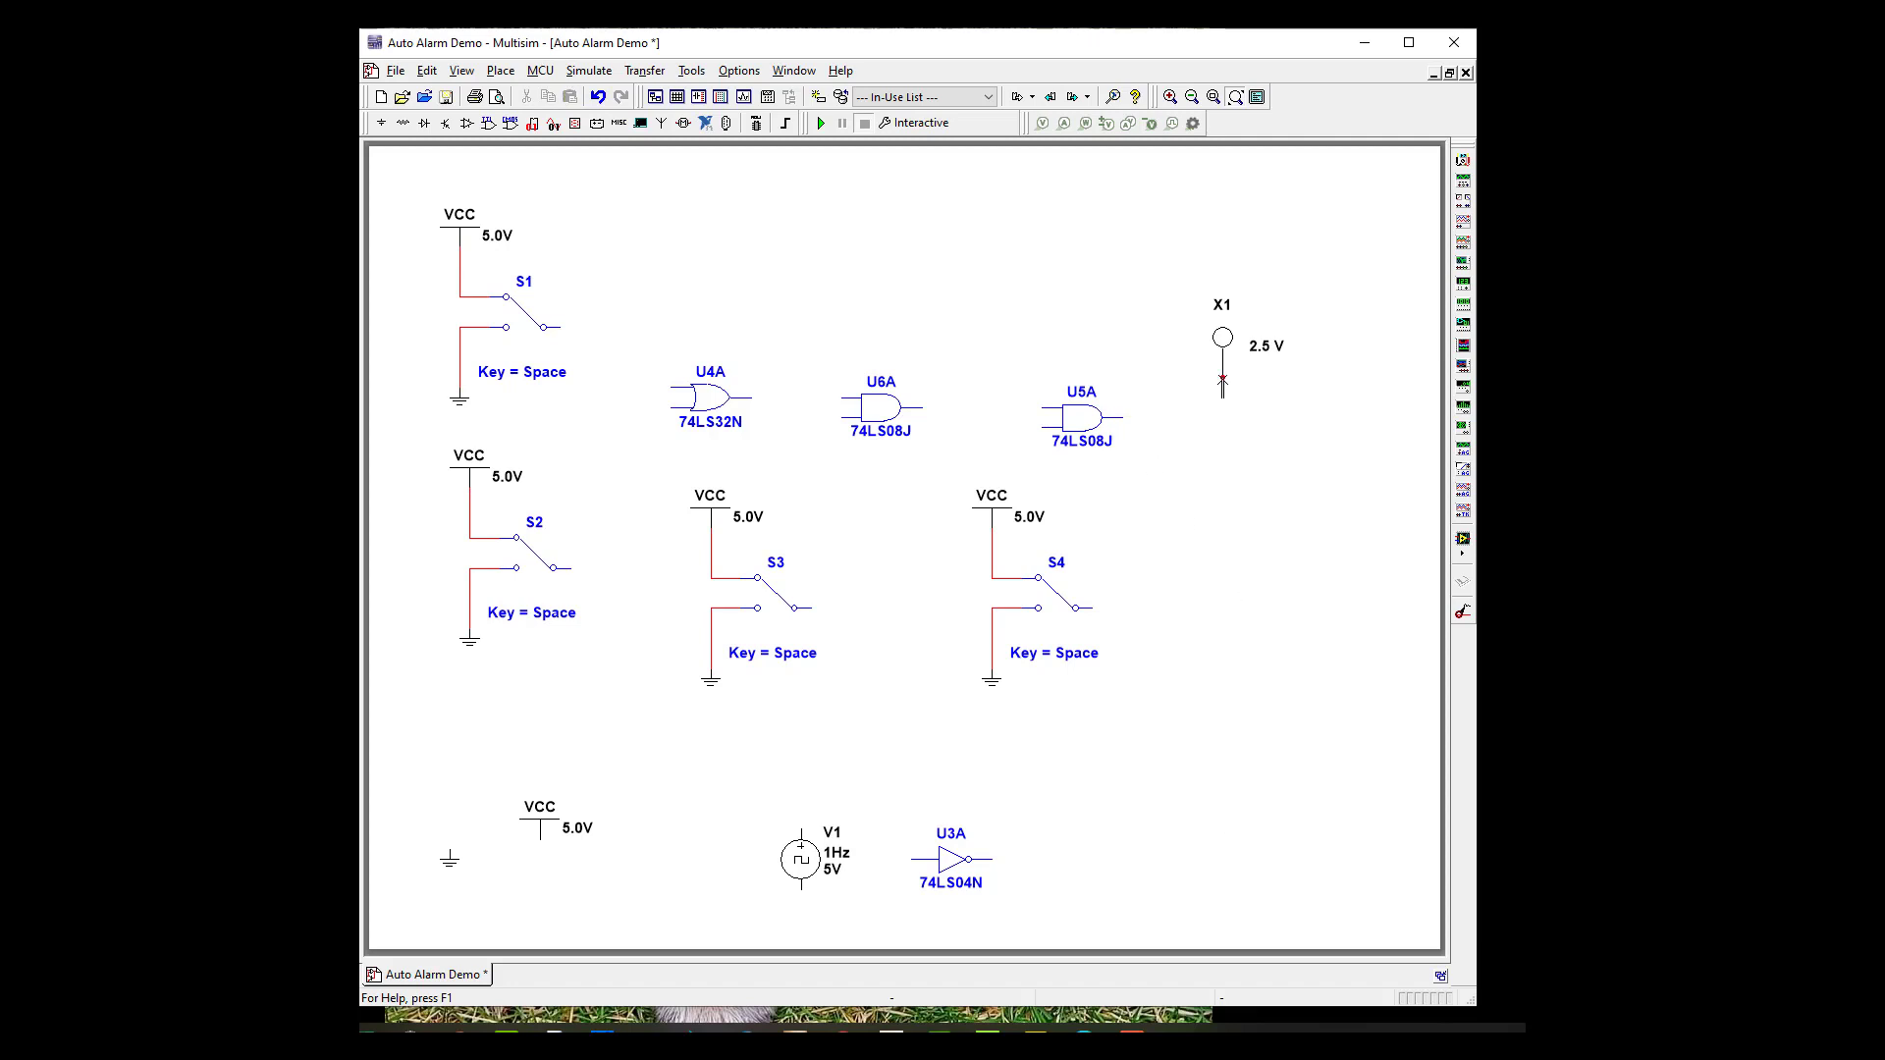
pyautogui.click(920, 410)
pyautogui.click(1044, 407)
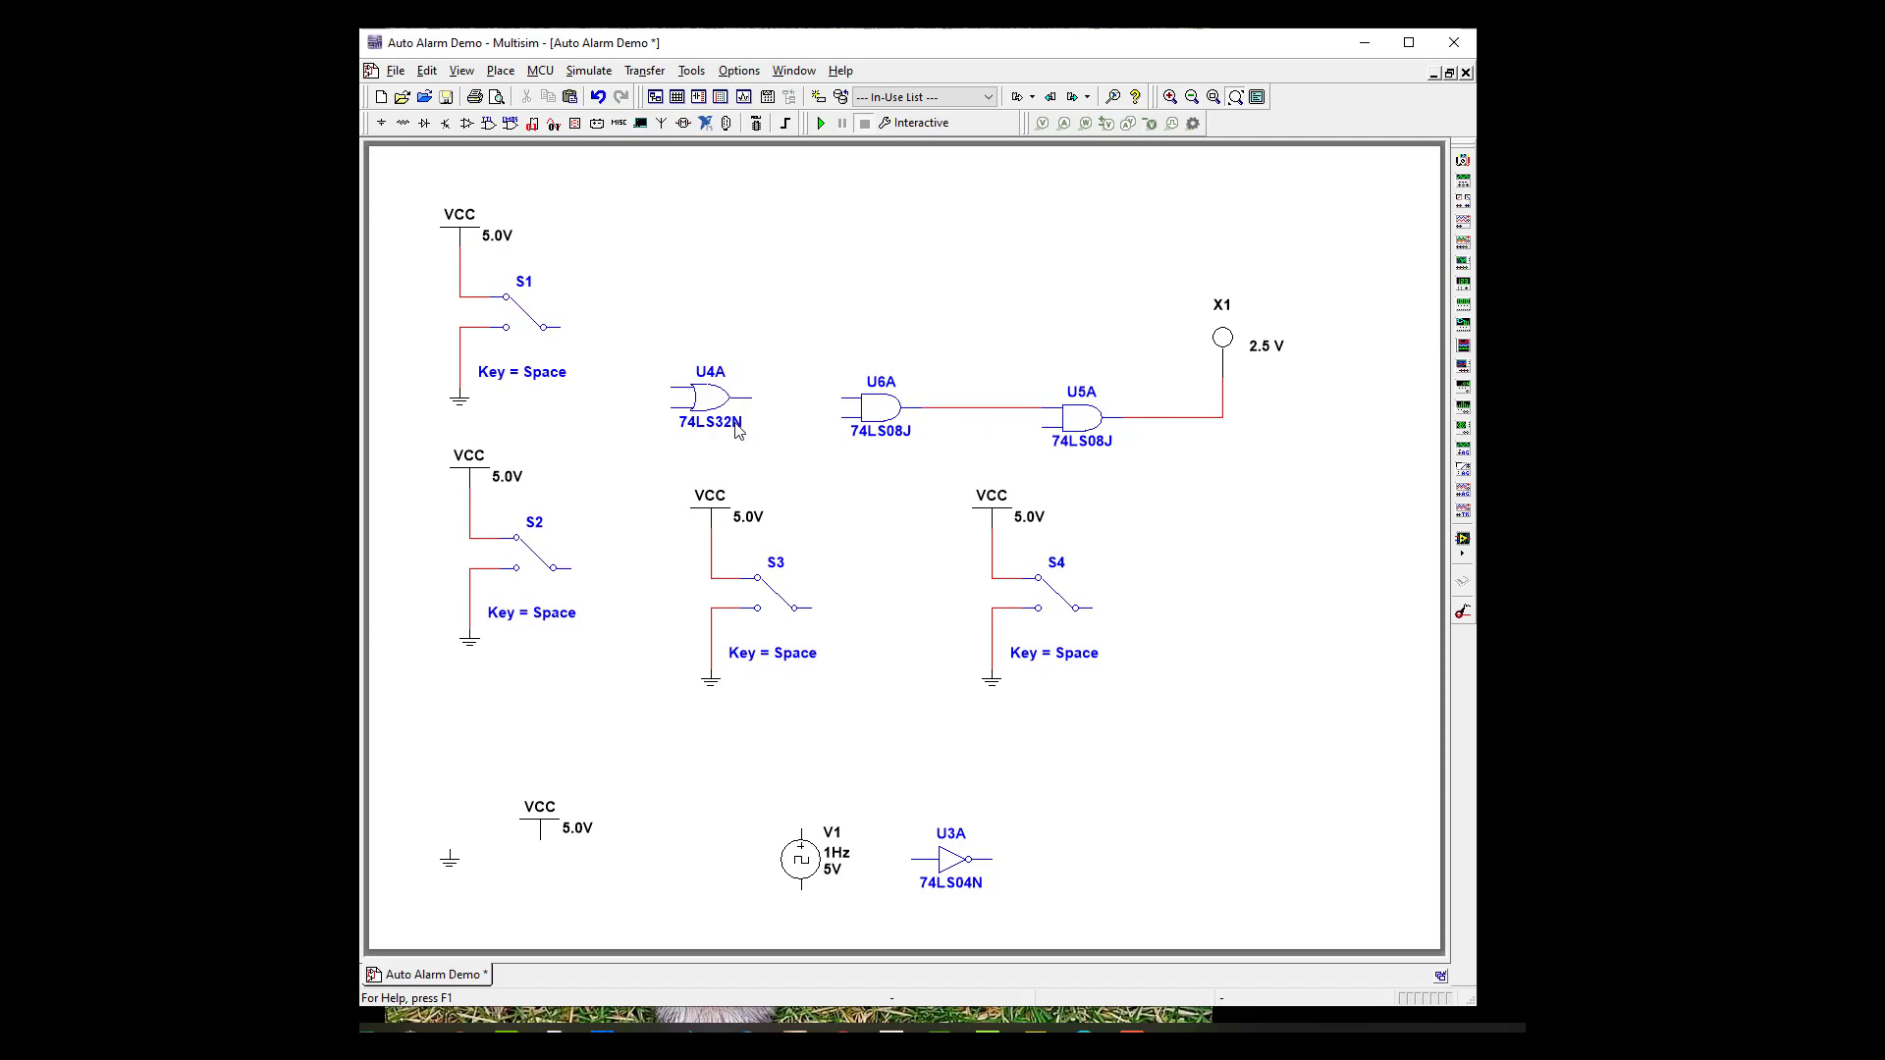
pyautogui.click(751, 398)
pyautogui.click(840, 398)
# Connect switches S1 and S2 to the two inputs of OR gate U4A.
pyautogui.click(558, 327)
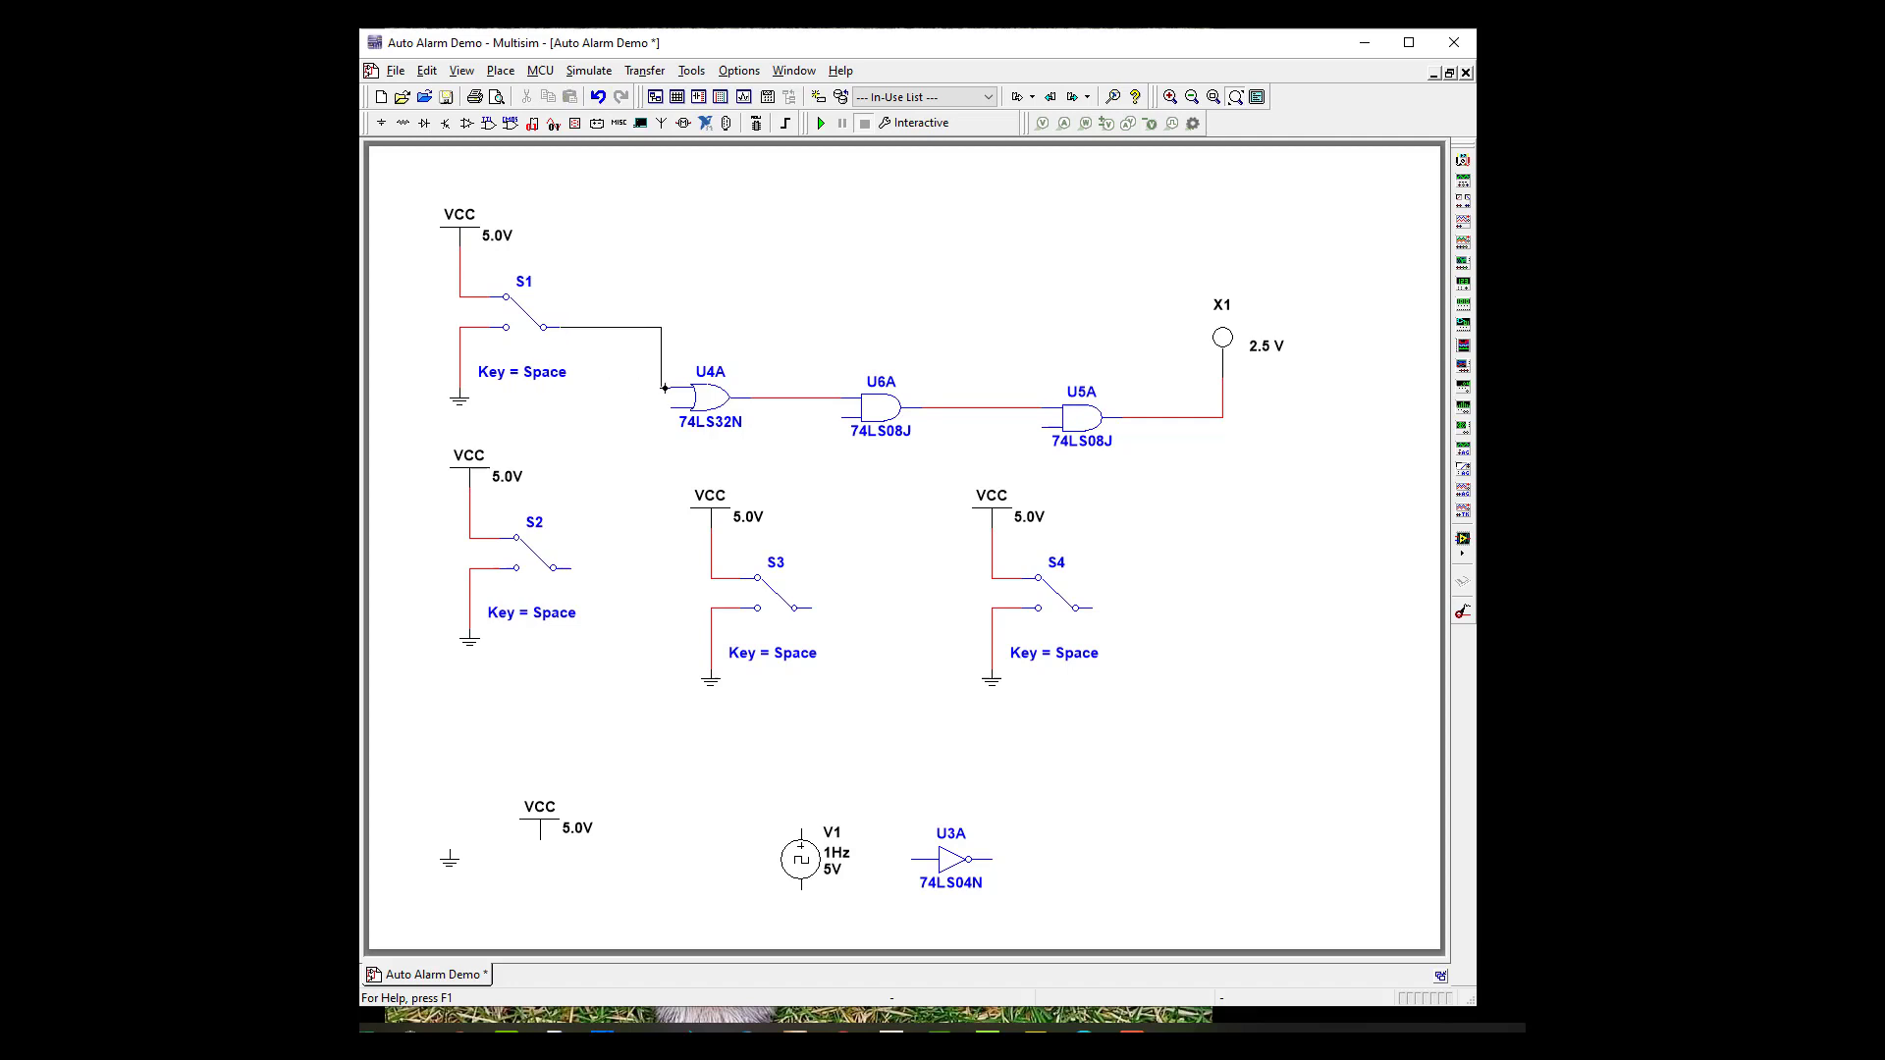
pyautogui.click(672, 388)
pyautogui.click(556, 568)
pyautogui.click(671, 408)
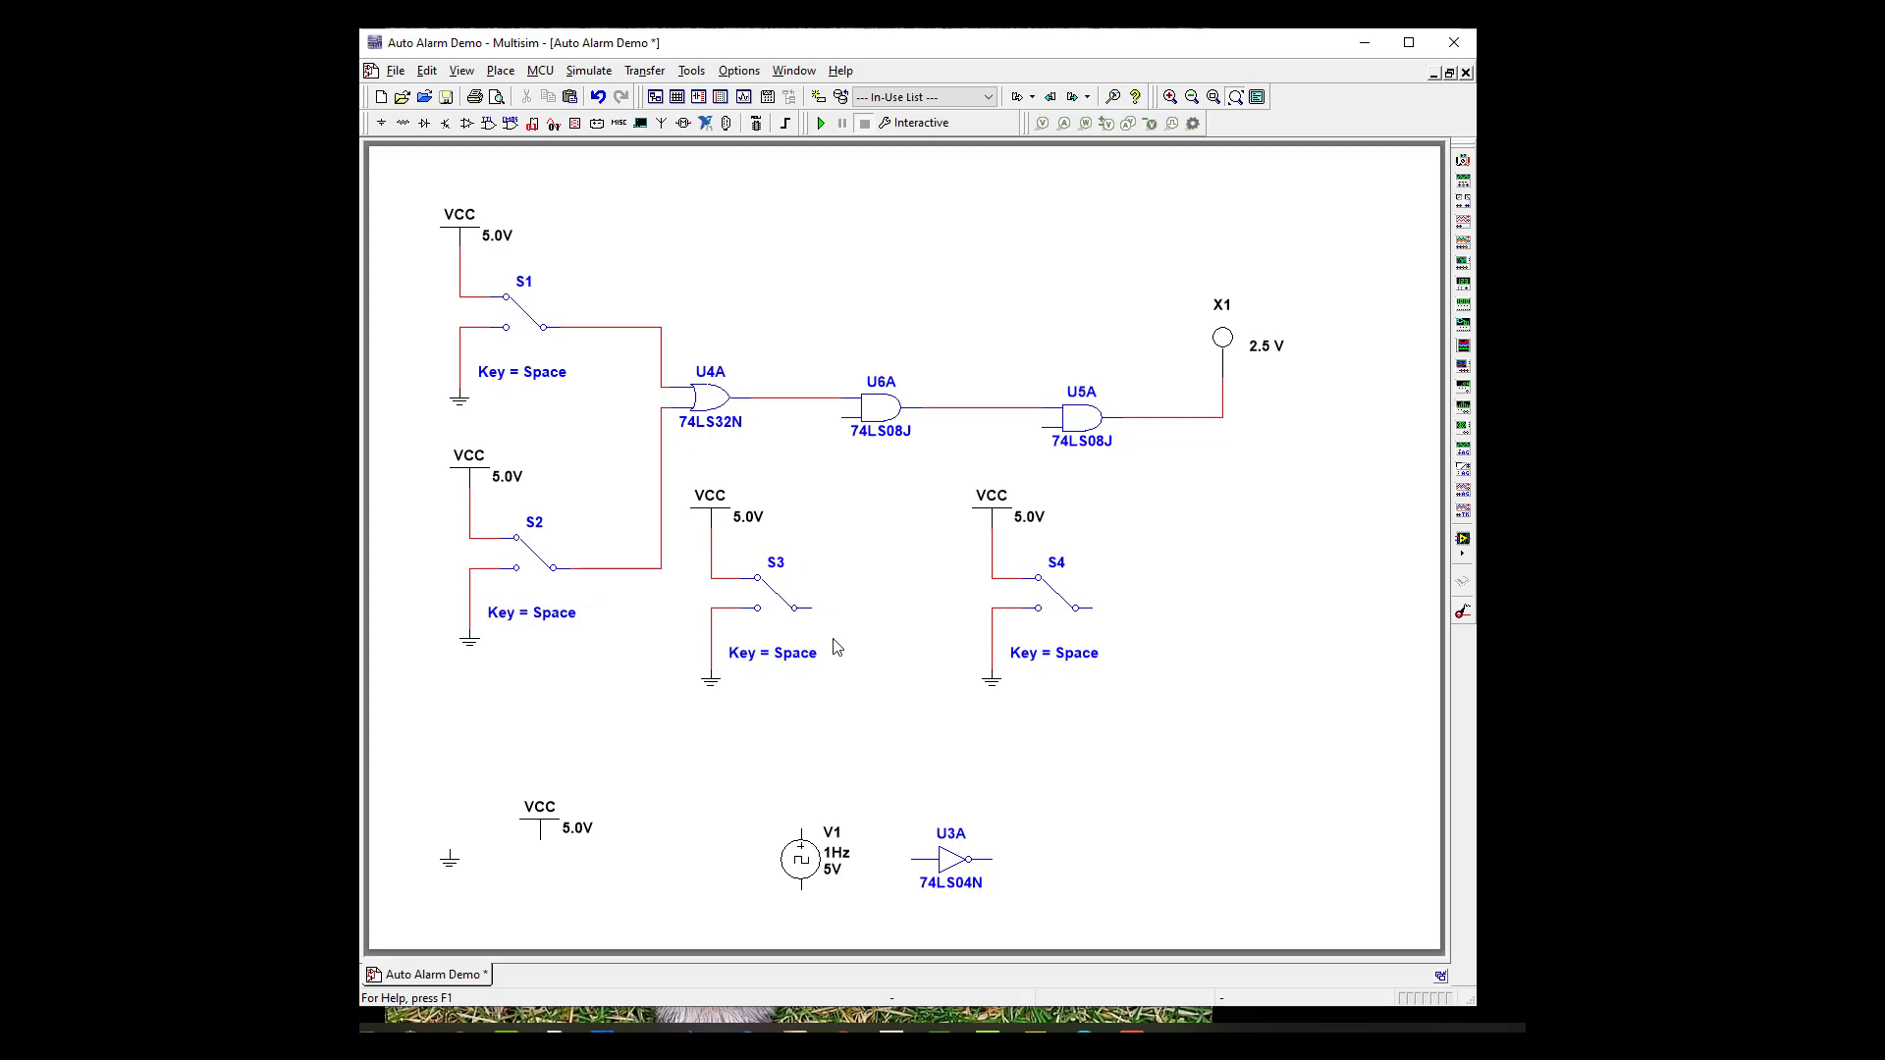
# Set switch S1's toggle key to W and switch S2's toggle key to D.
pyautogui.doubleClick(511, 329)
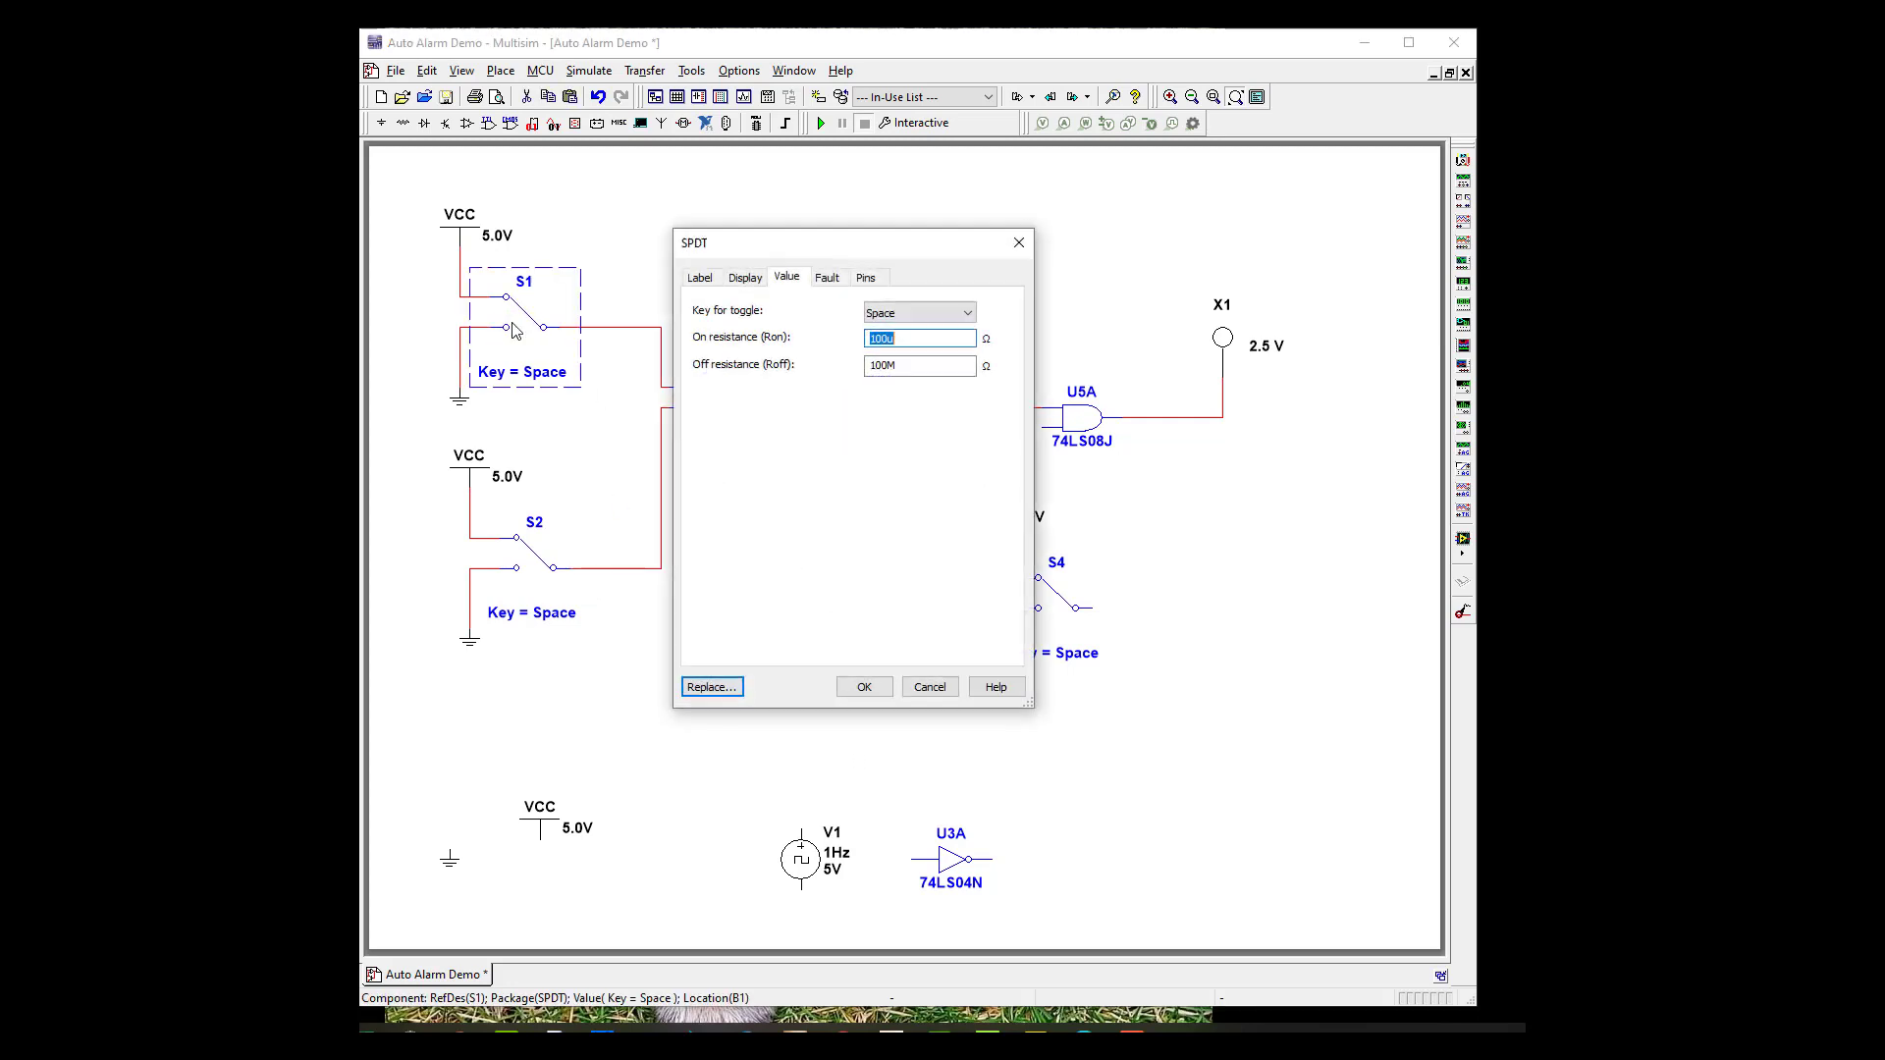
pyautogui.click(967, 314)
pyautogui.scroll(-7, 962, 339)
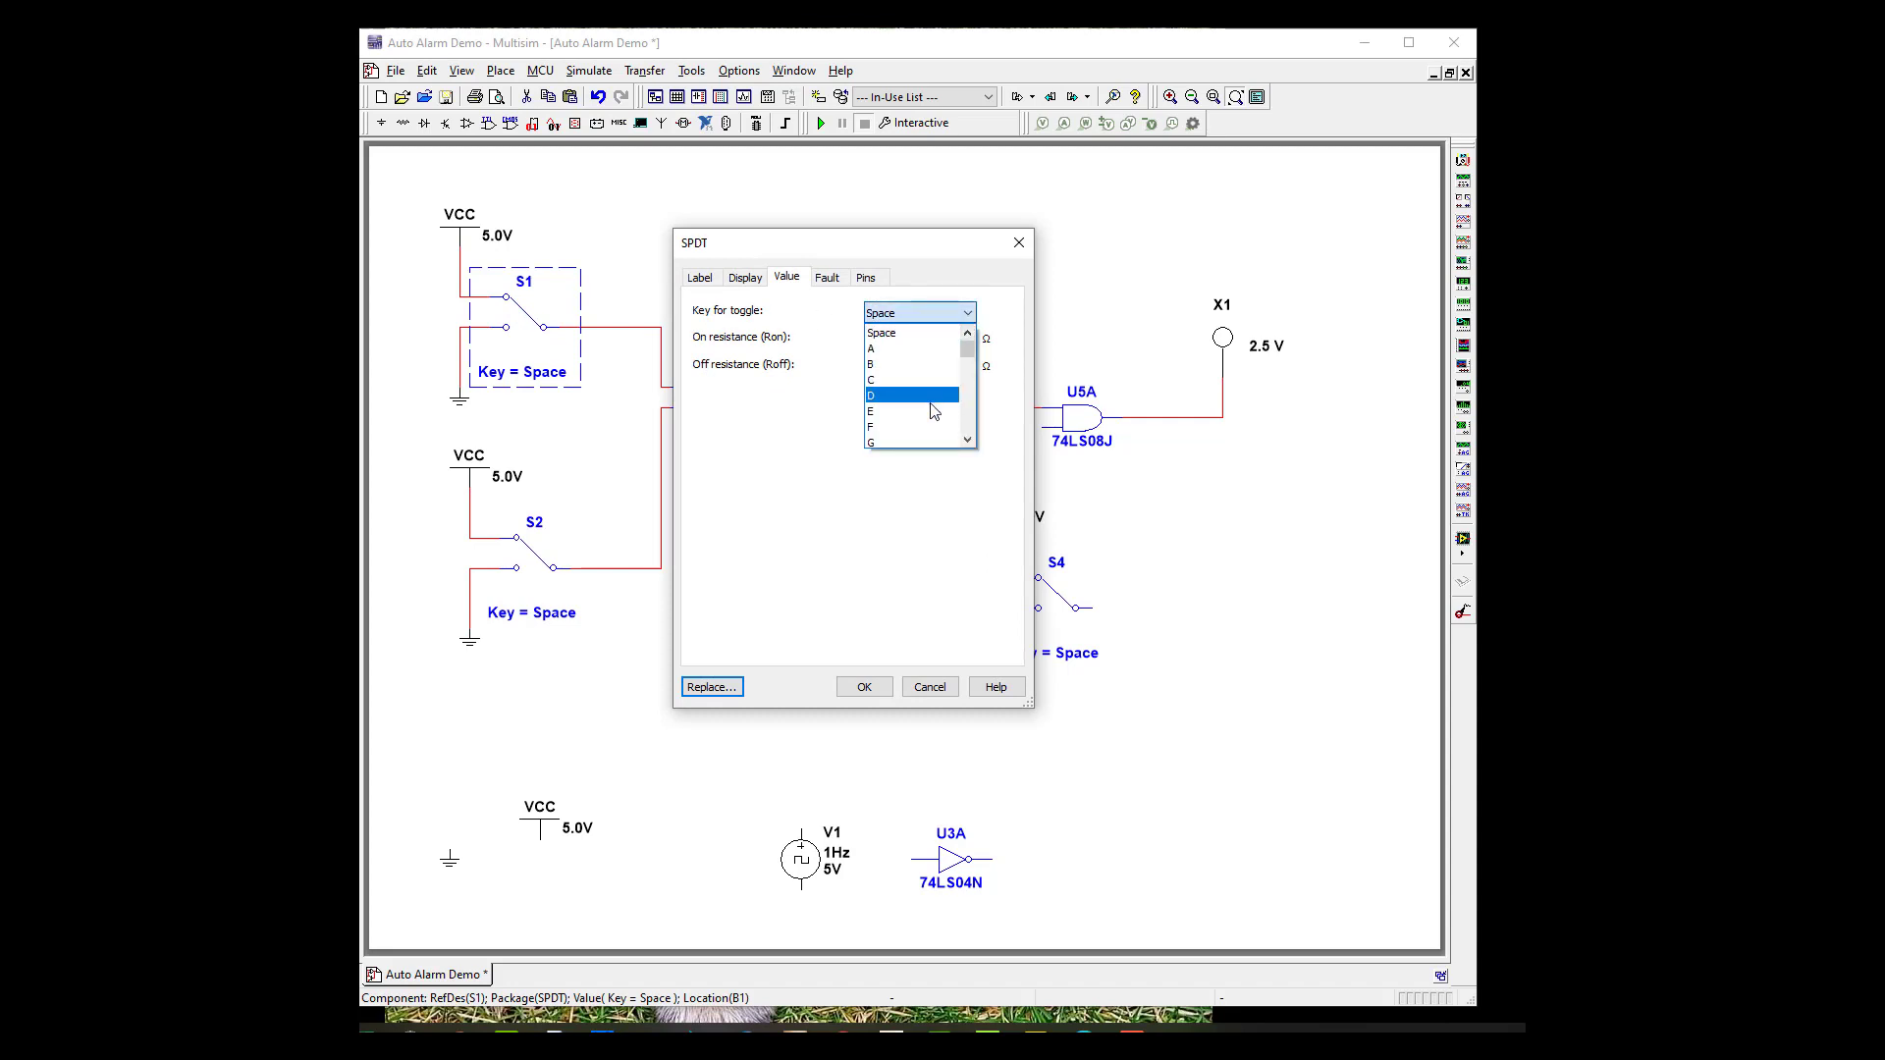
pyautogui.scroll(3, 940, 442)
pyautogui.click(935, 413)
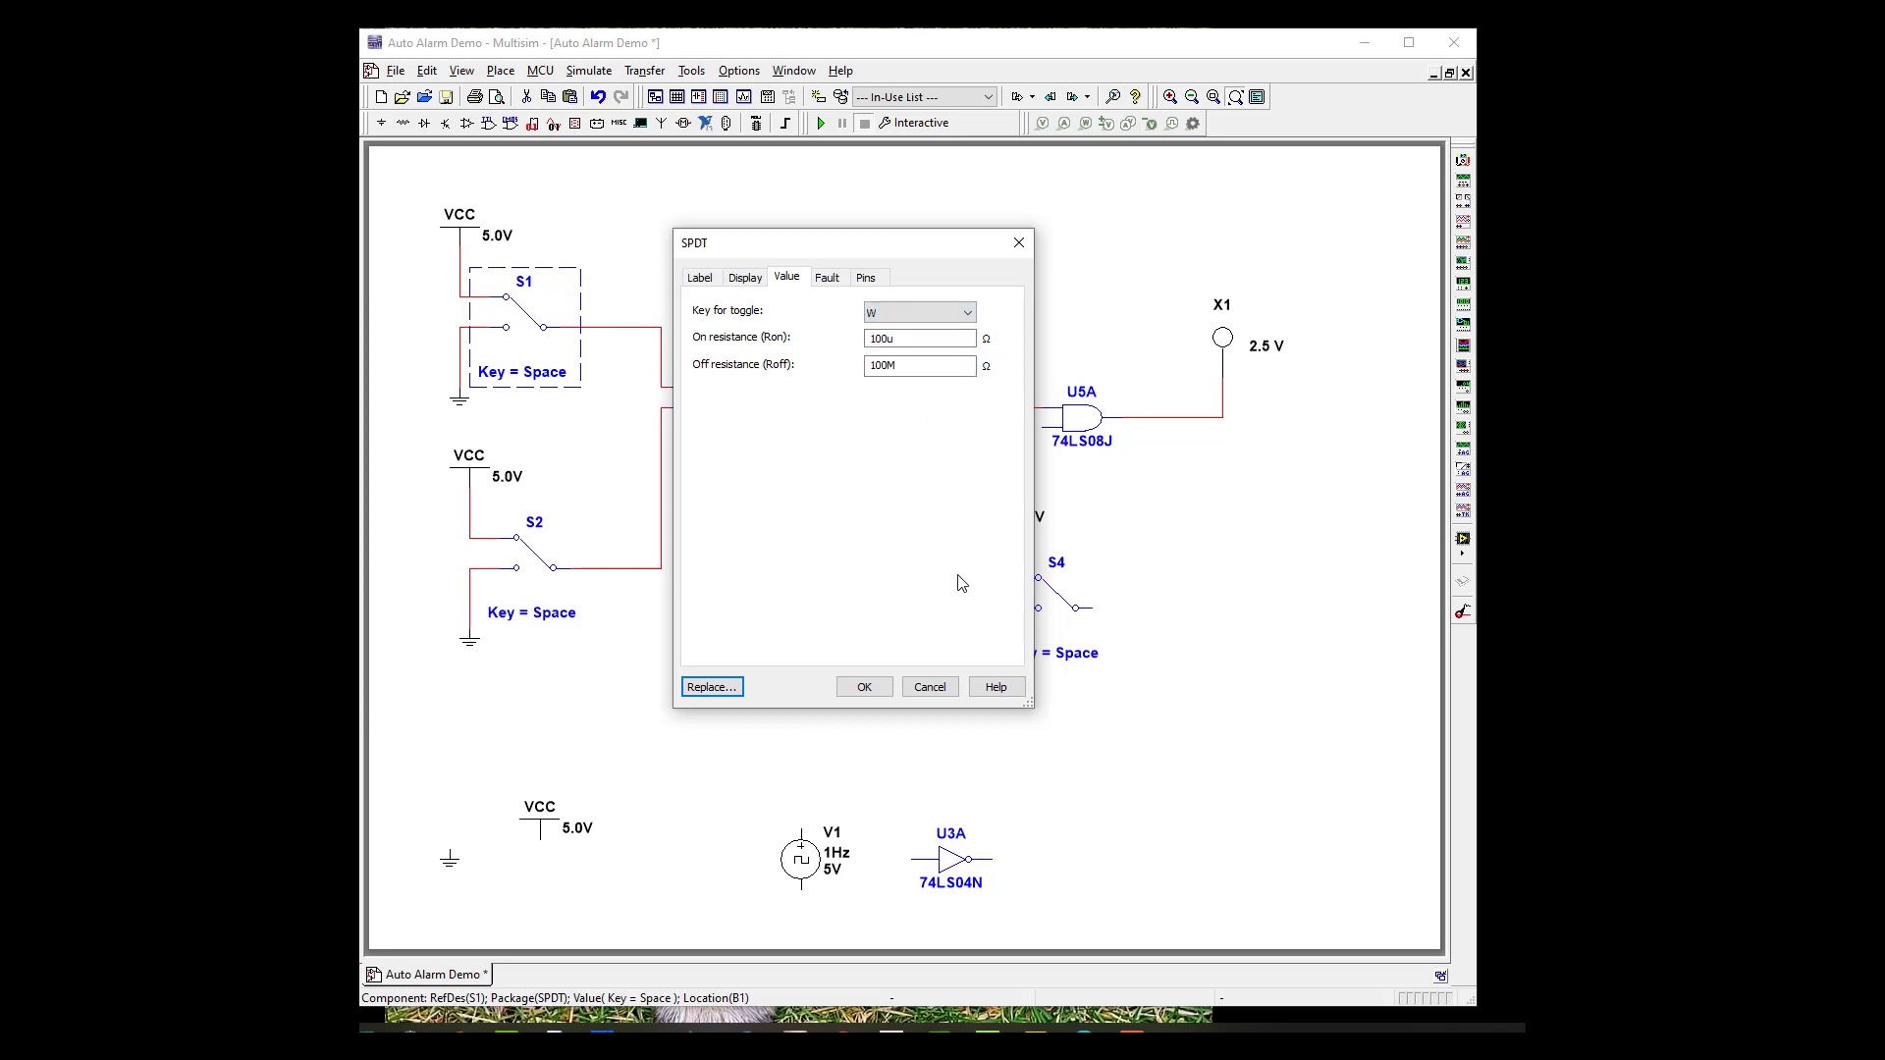
pyautogui.click(864, 687)
pyautogui.click(526, 574)
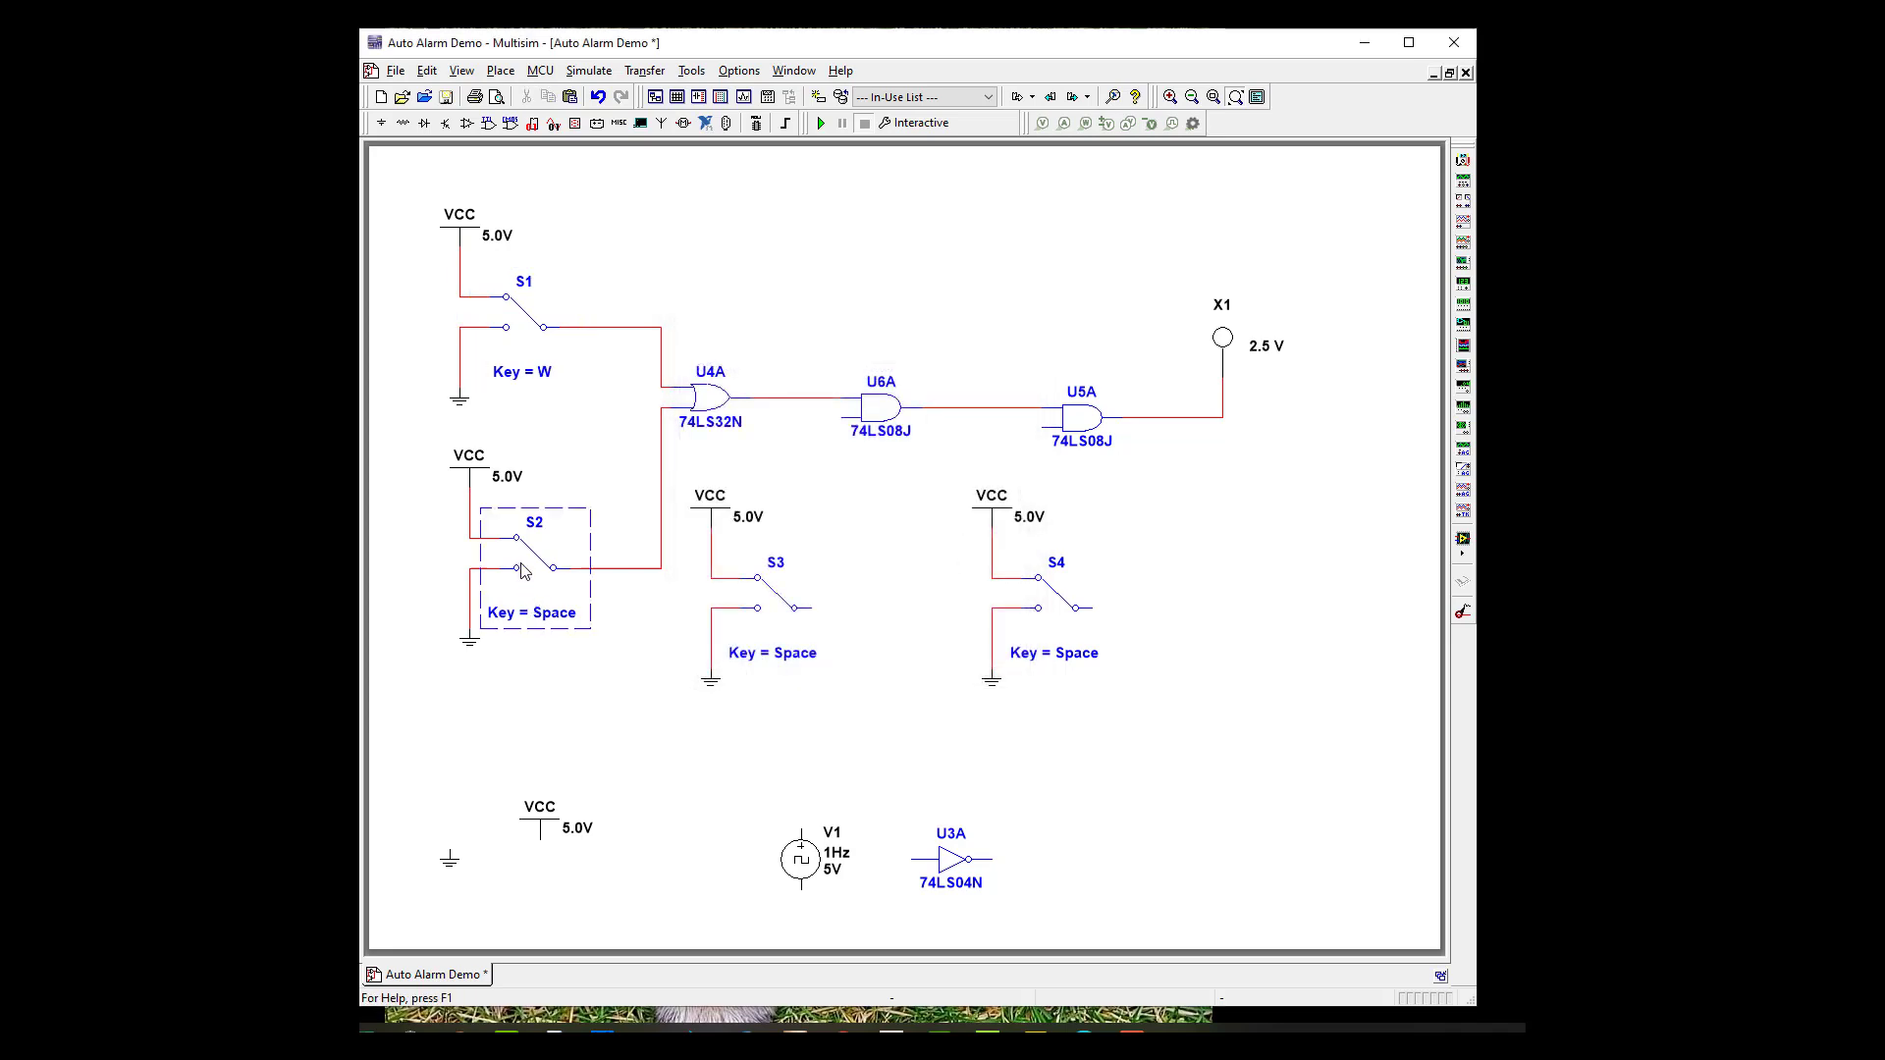
pyautogui.doubleClick(520, 560)
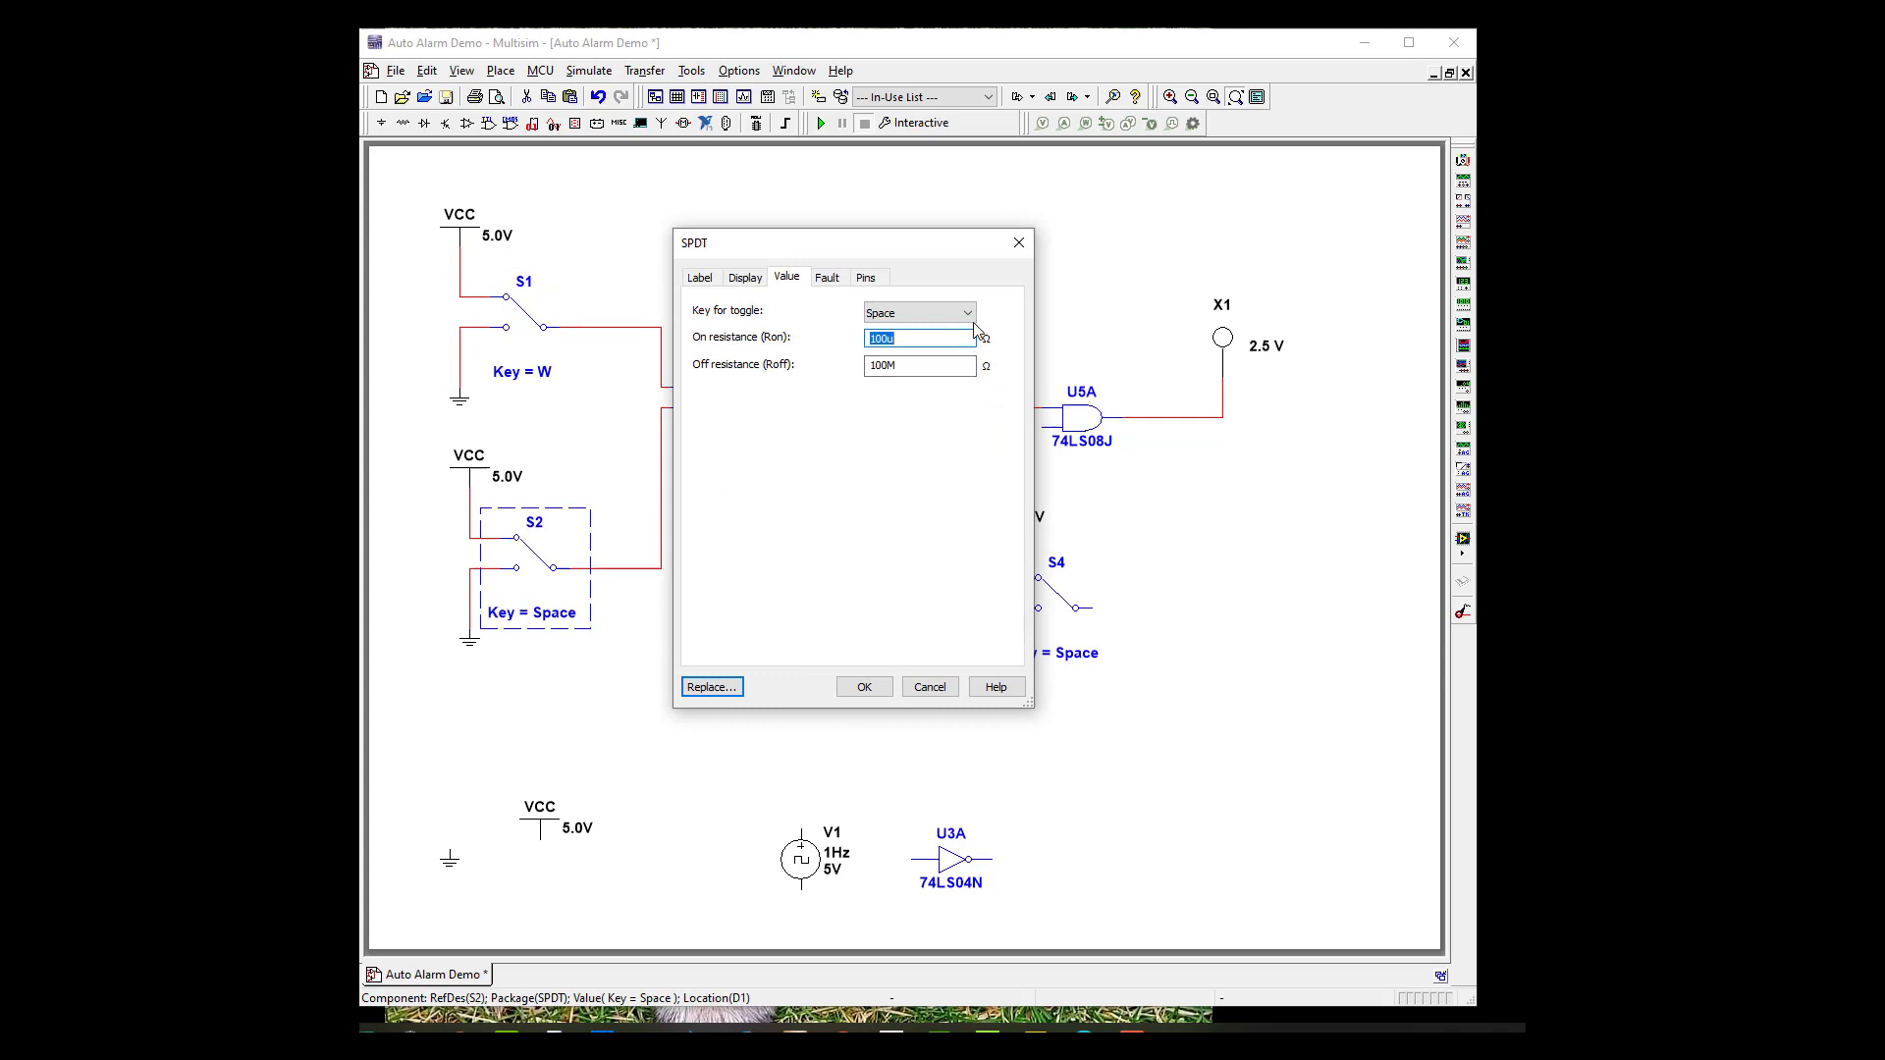
pyautogui.click(952, 312)
pyautogui.click(938, 406)
pyautogui.click(856, 686)
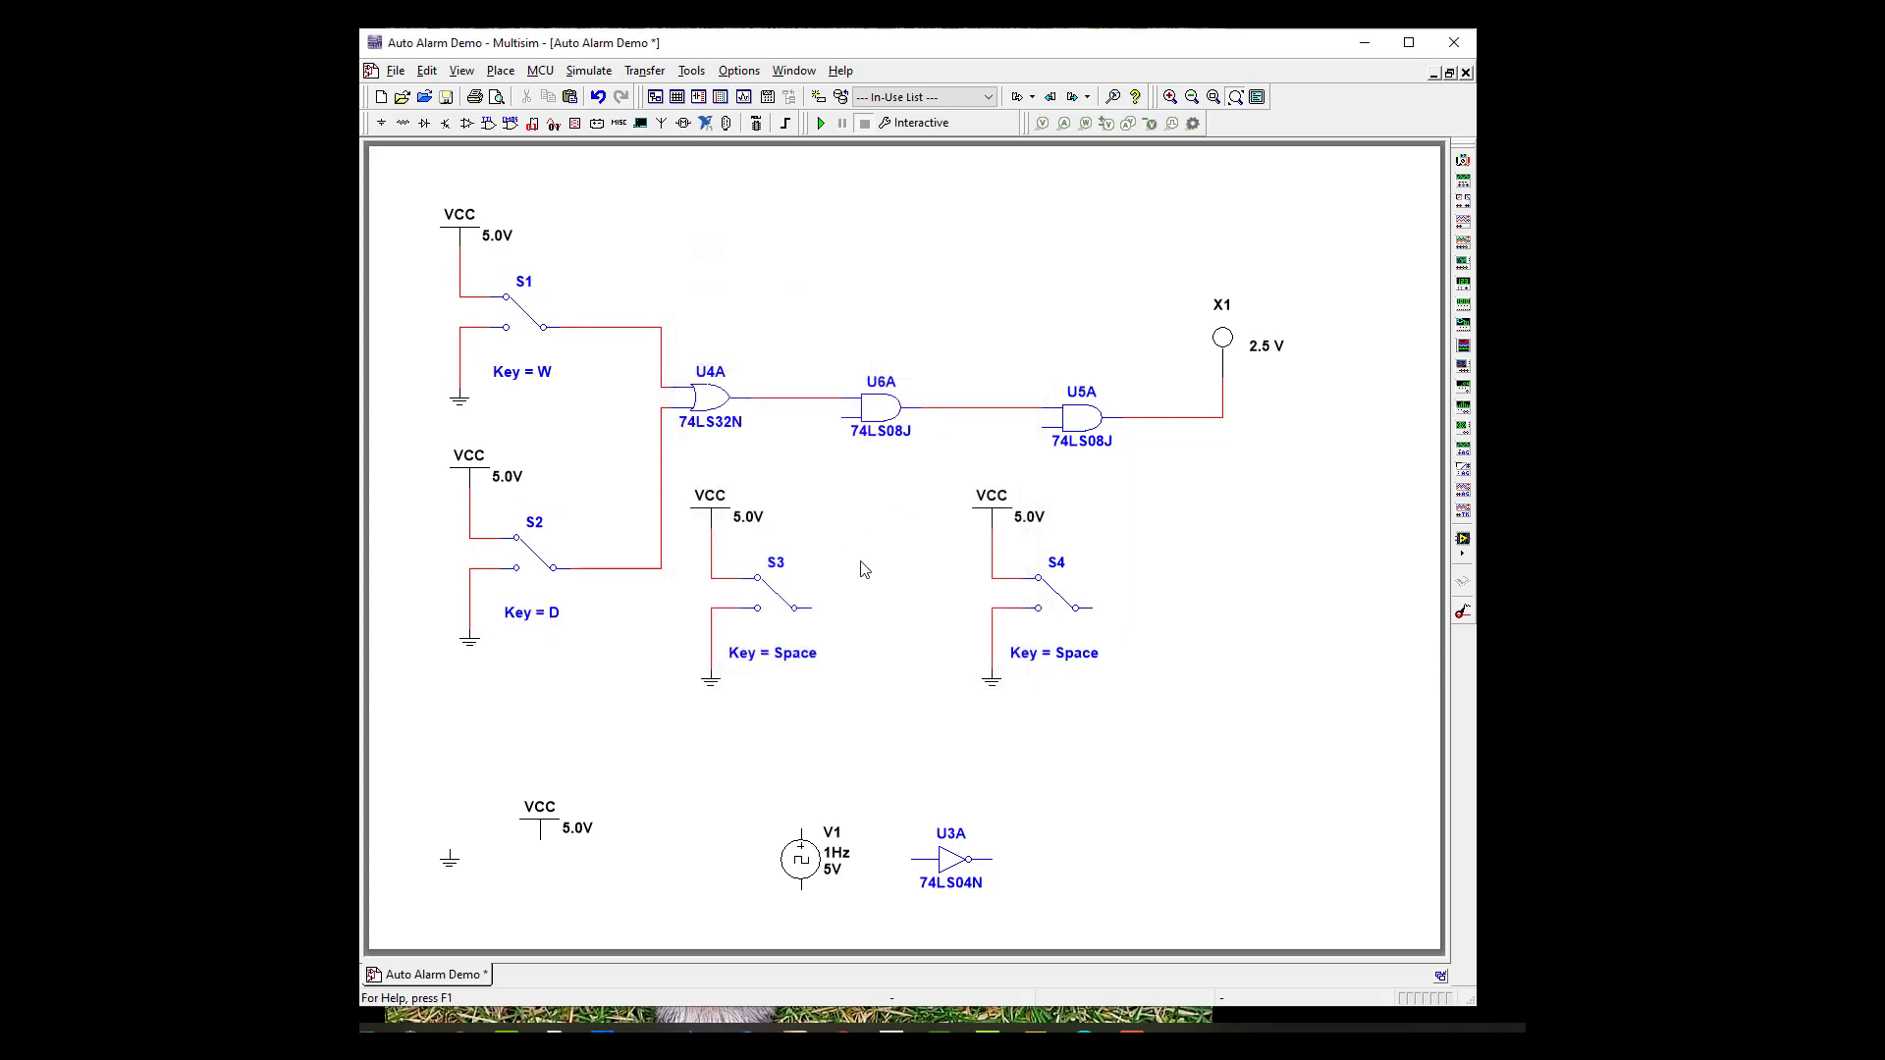
# Set switch S3's toggle key to I and switch S4's toggle key to A.
pyautogui.doubleClick(766, 613)
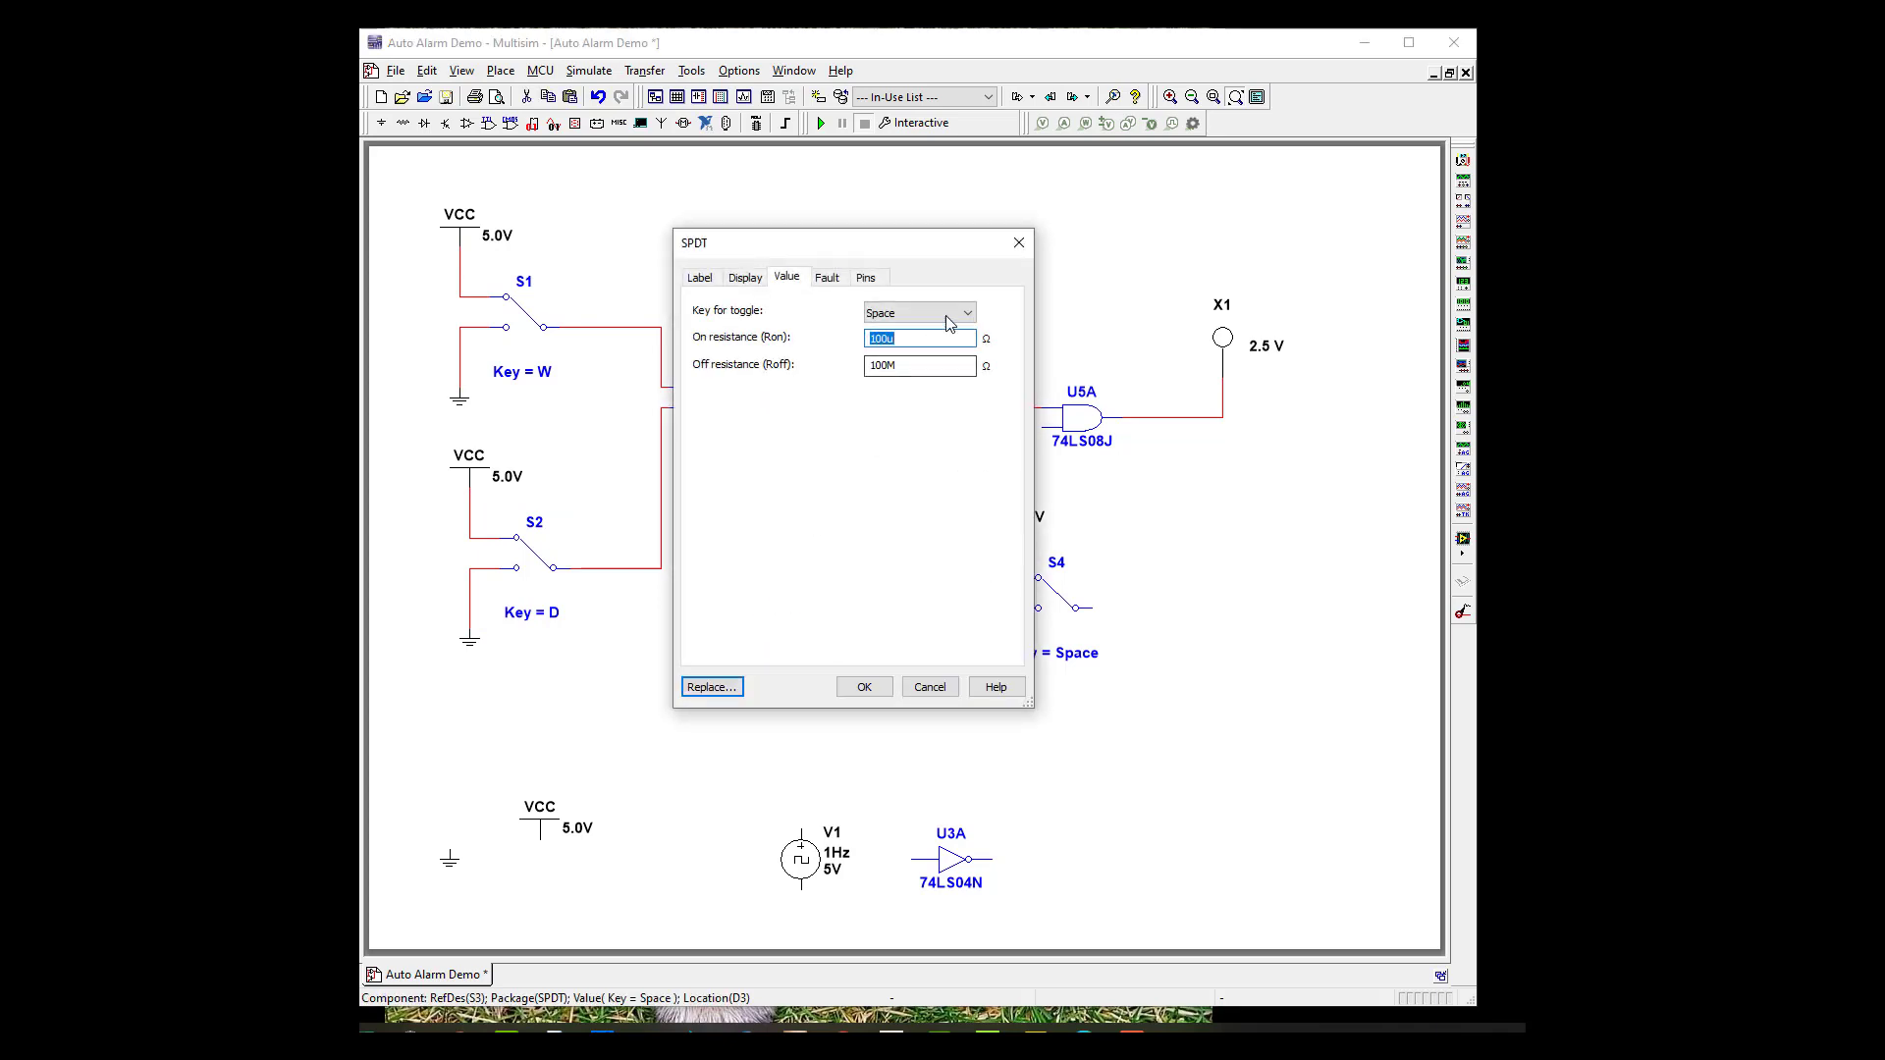
pyautogui.click(948, 314)
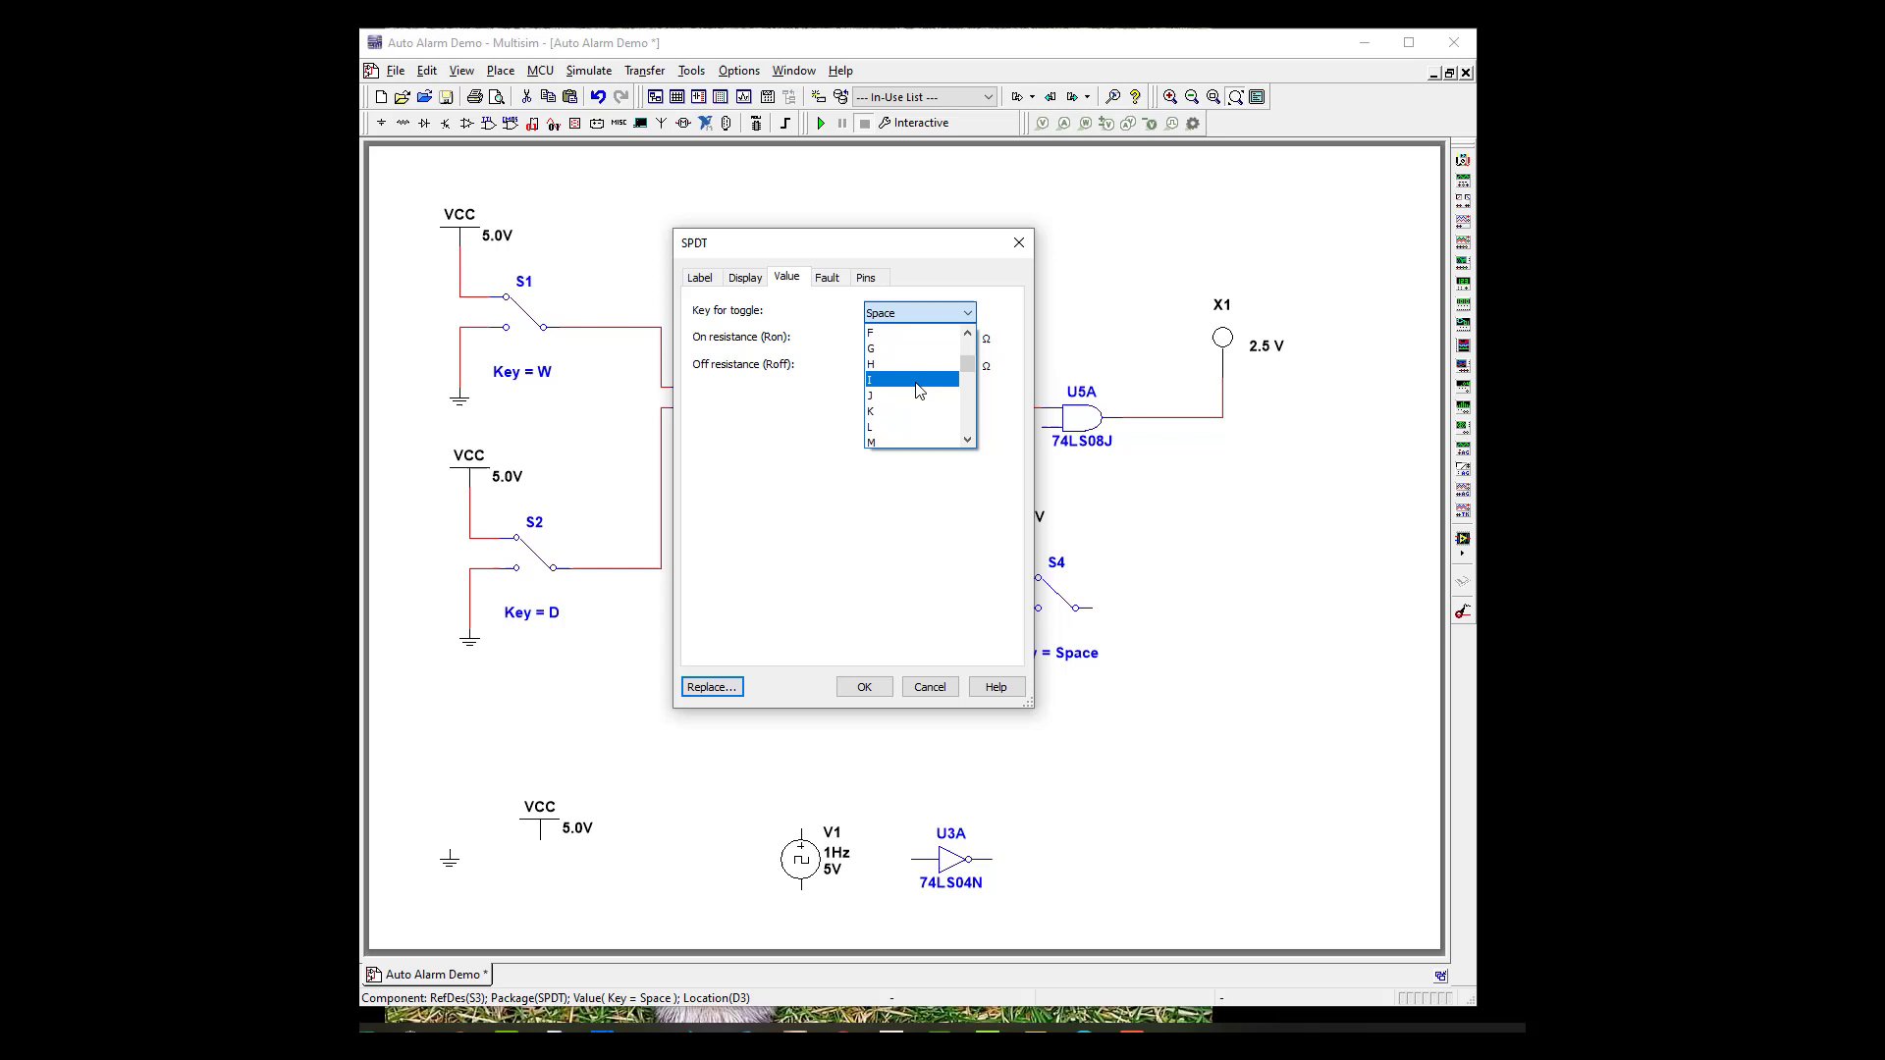
pyautogui.click(916, 382)
pyautogui.click(864, 687)
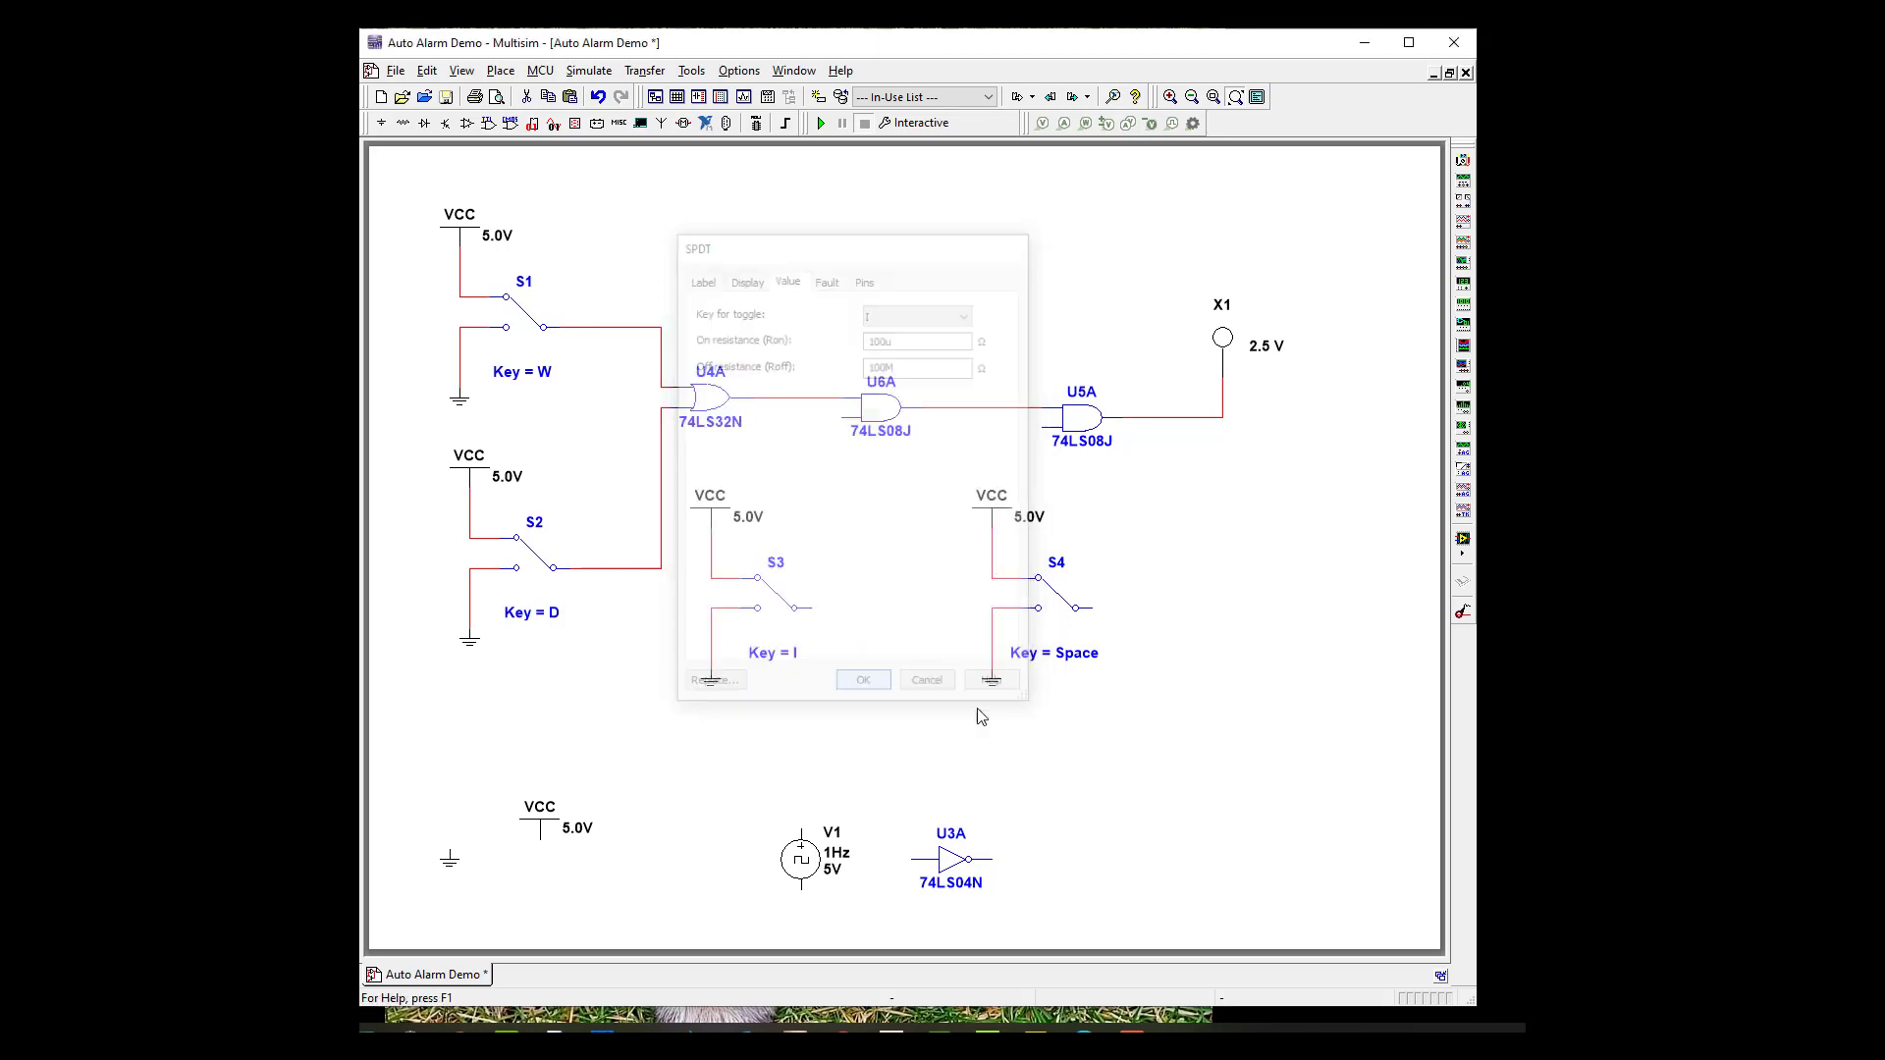
pyautogui.click(1056, 578)
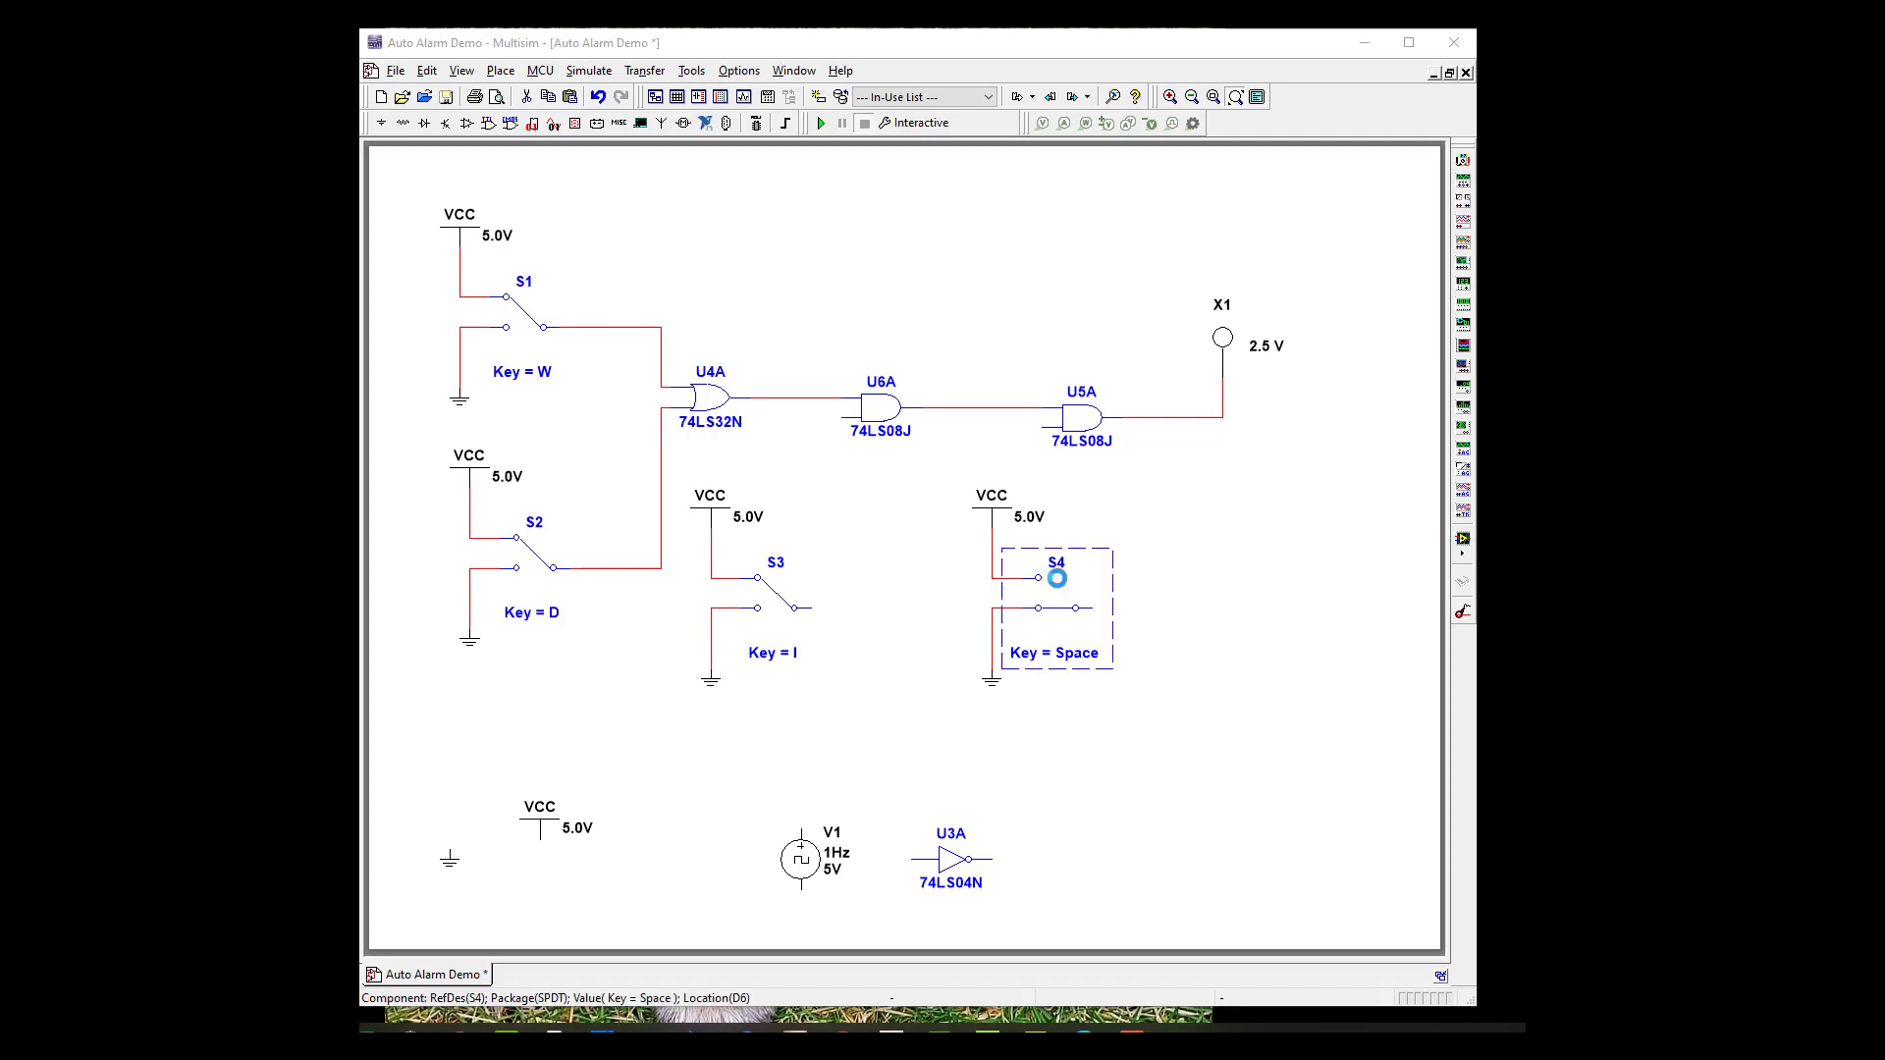
pyautogui.click(943, 313)
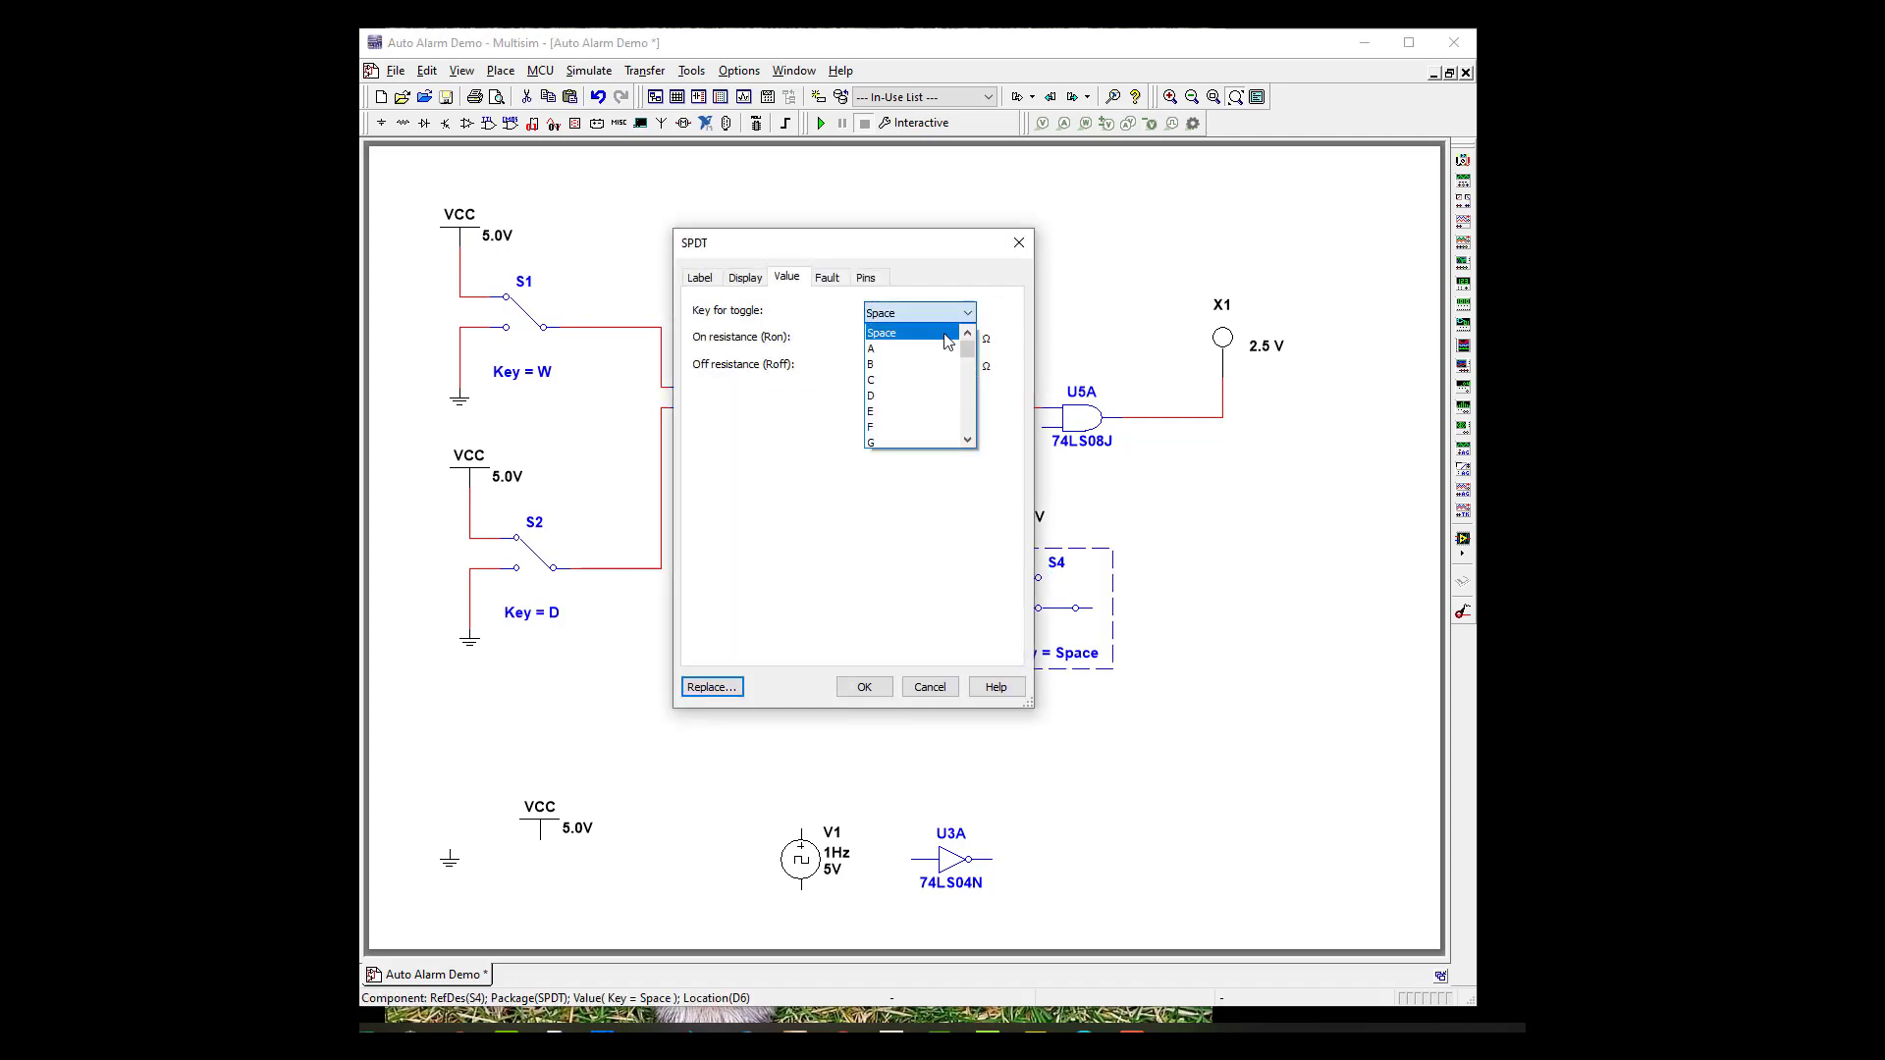
pyautogui.click(938, 349)
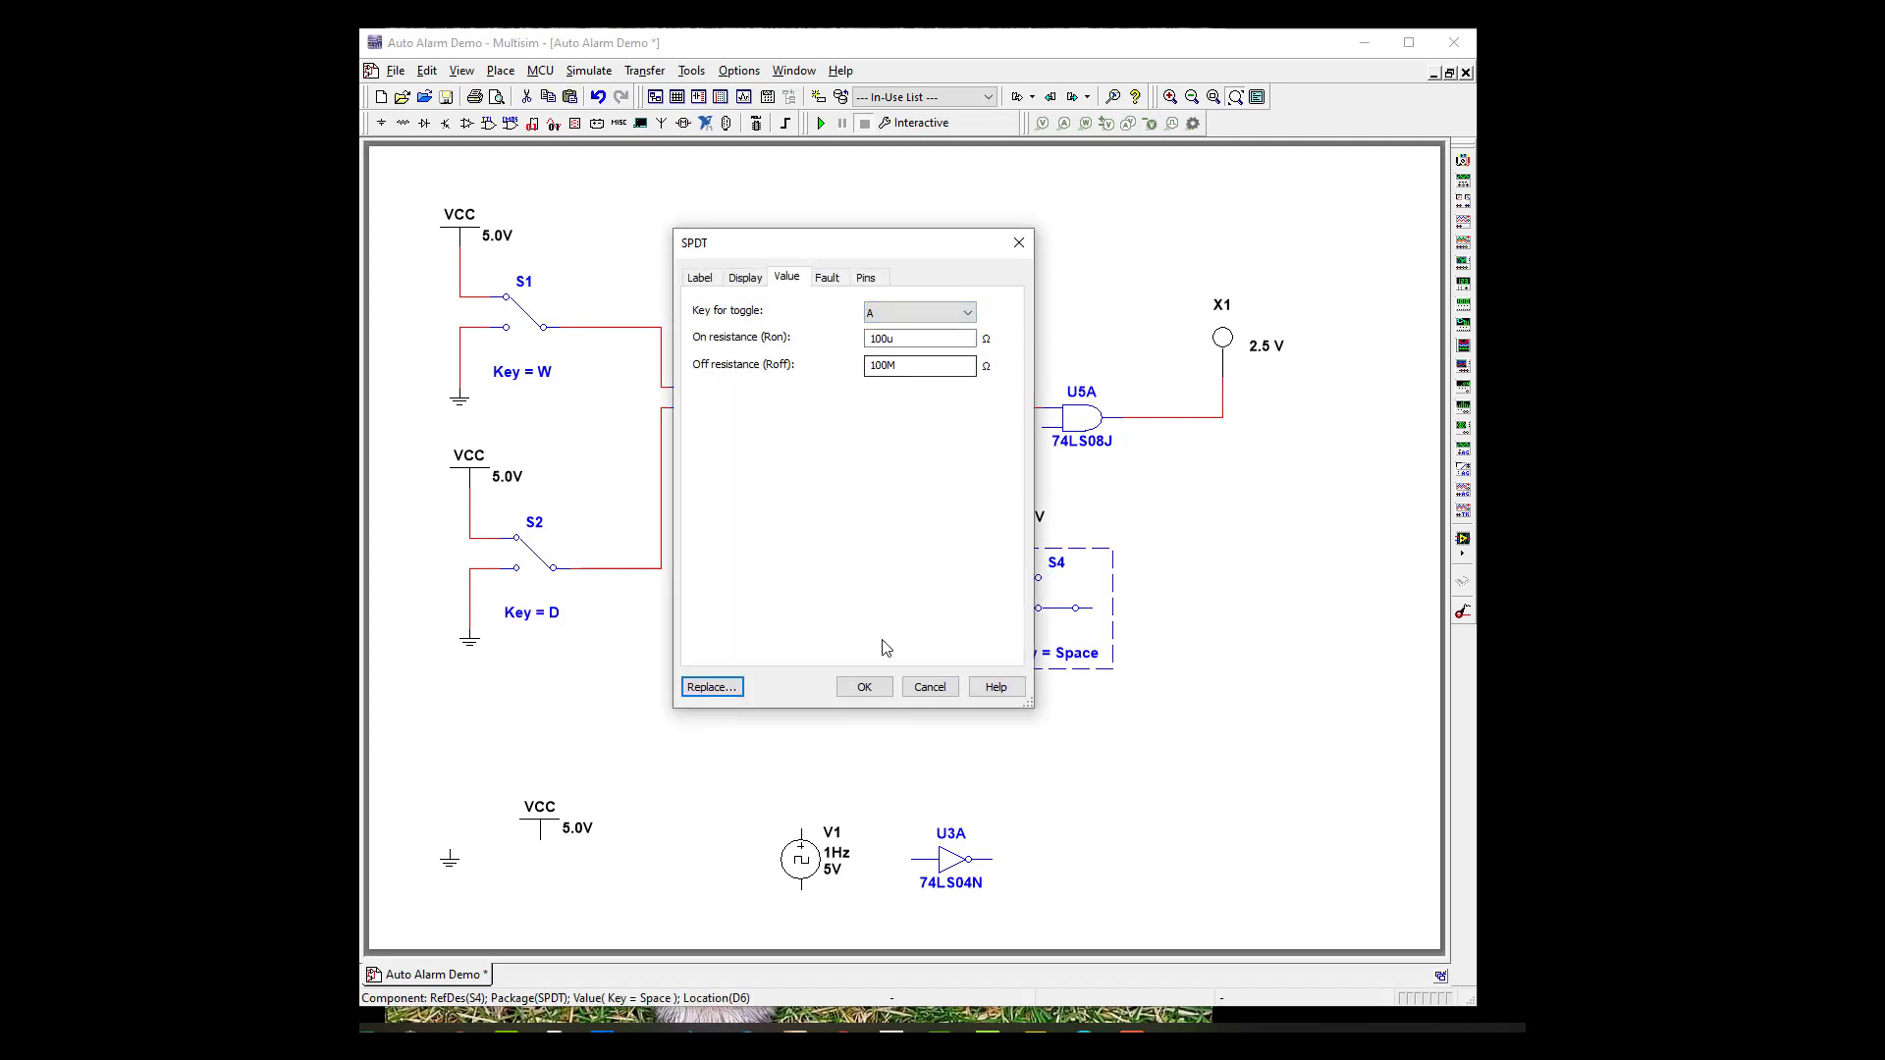
pyautogui.click(864, 687)
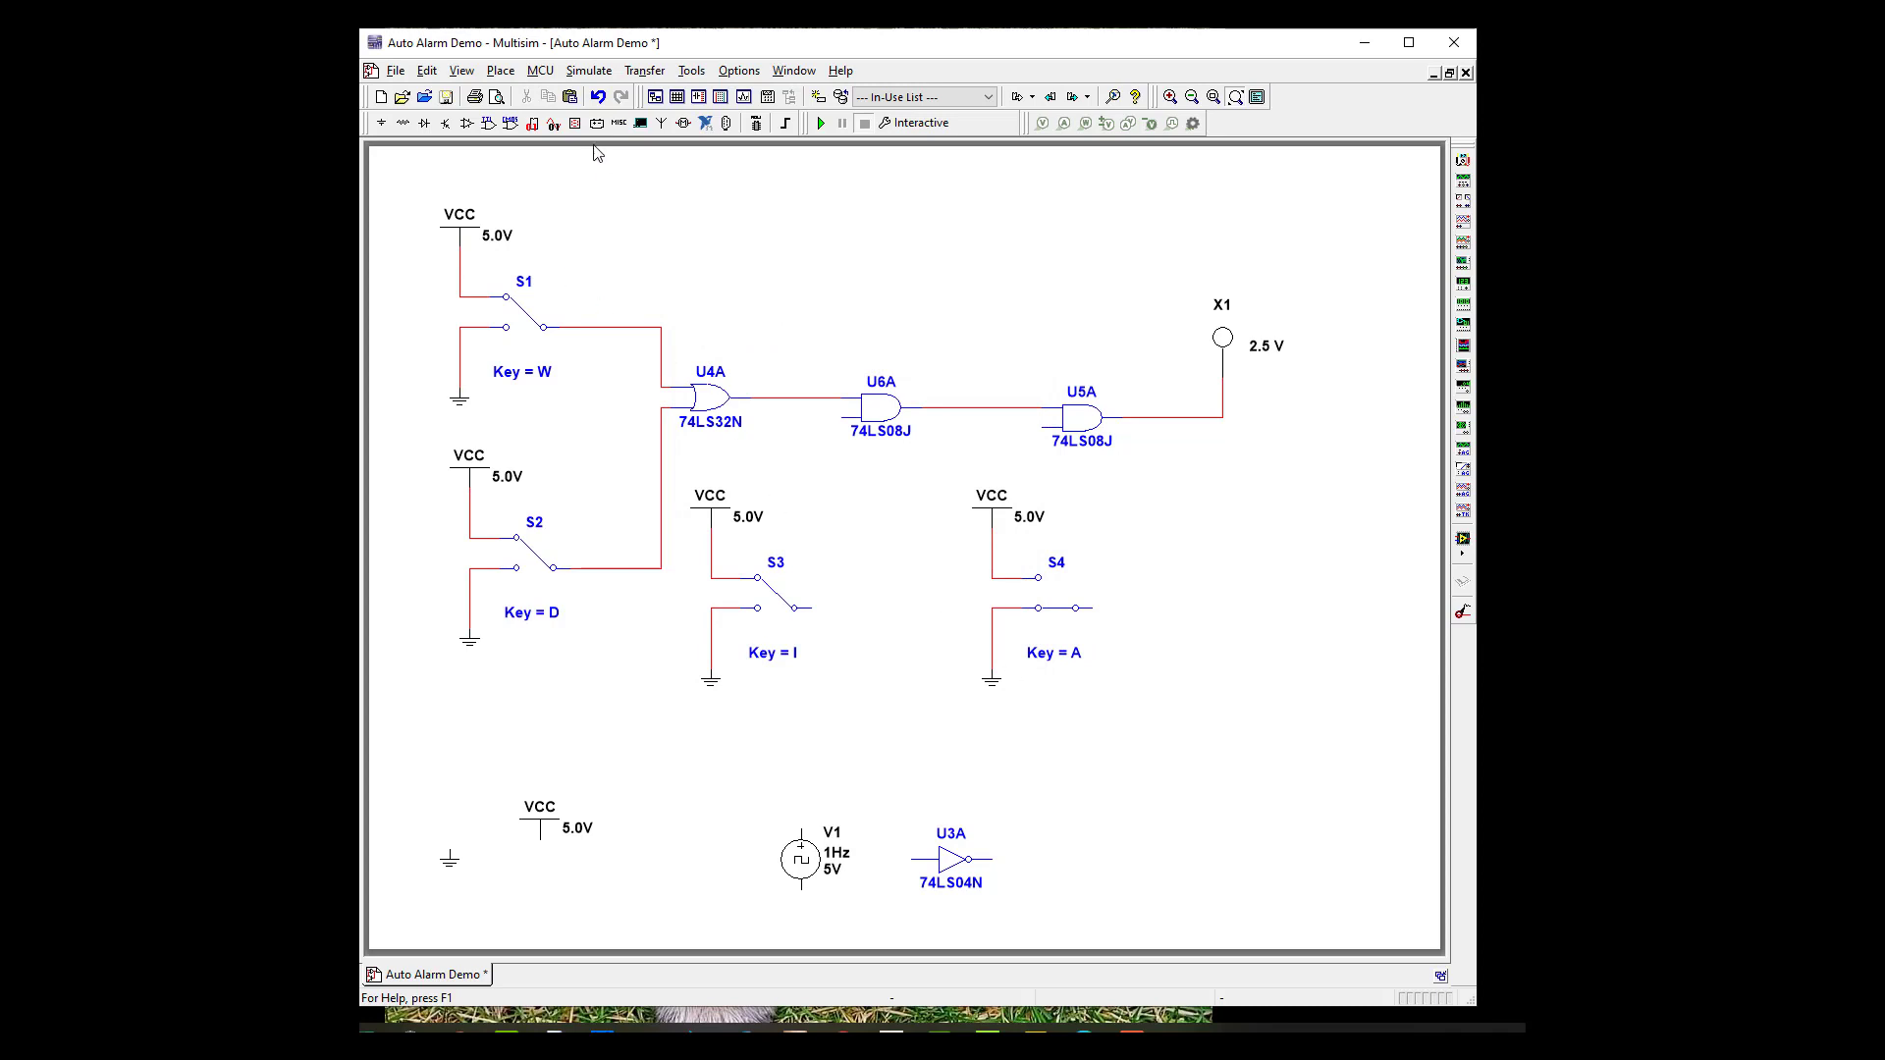
# Place a free-text label reading 'Window' next to switch S1.
pyautogui.click(501, 71)
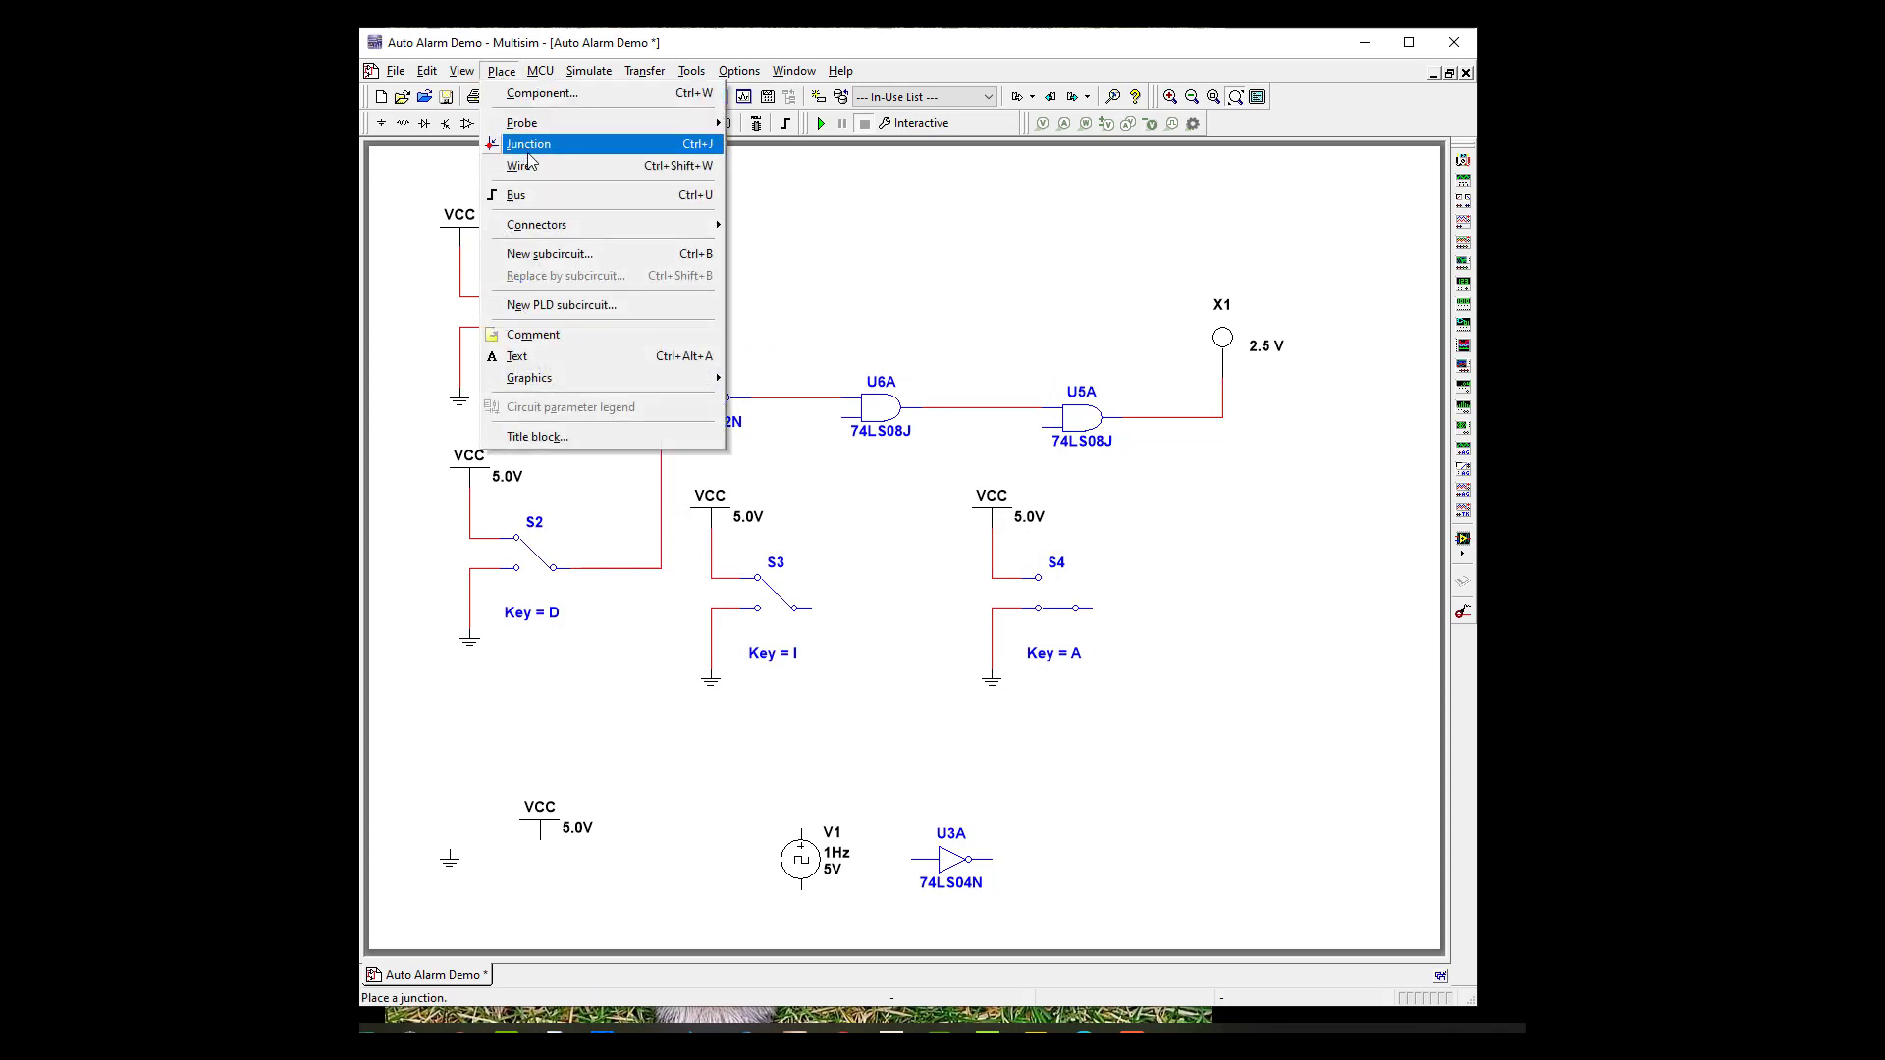
pyautogui.click(577, 357)
pyautogui.click(567, 283)
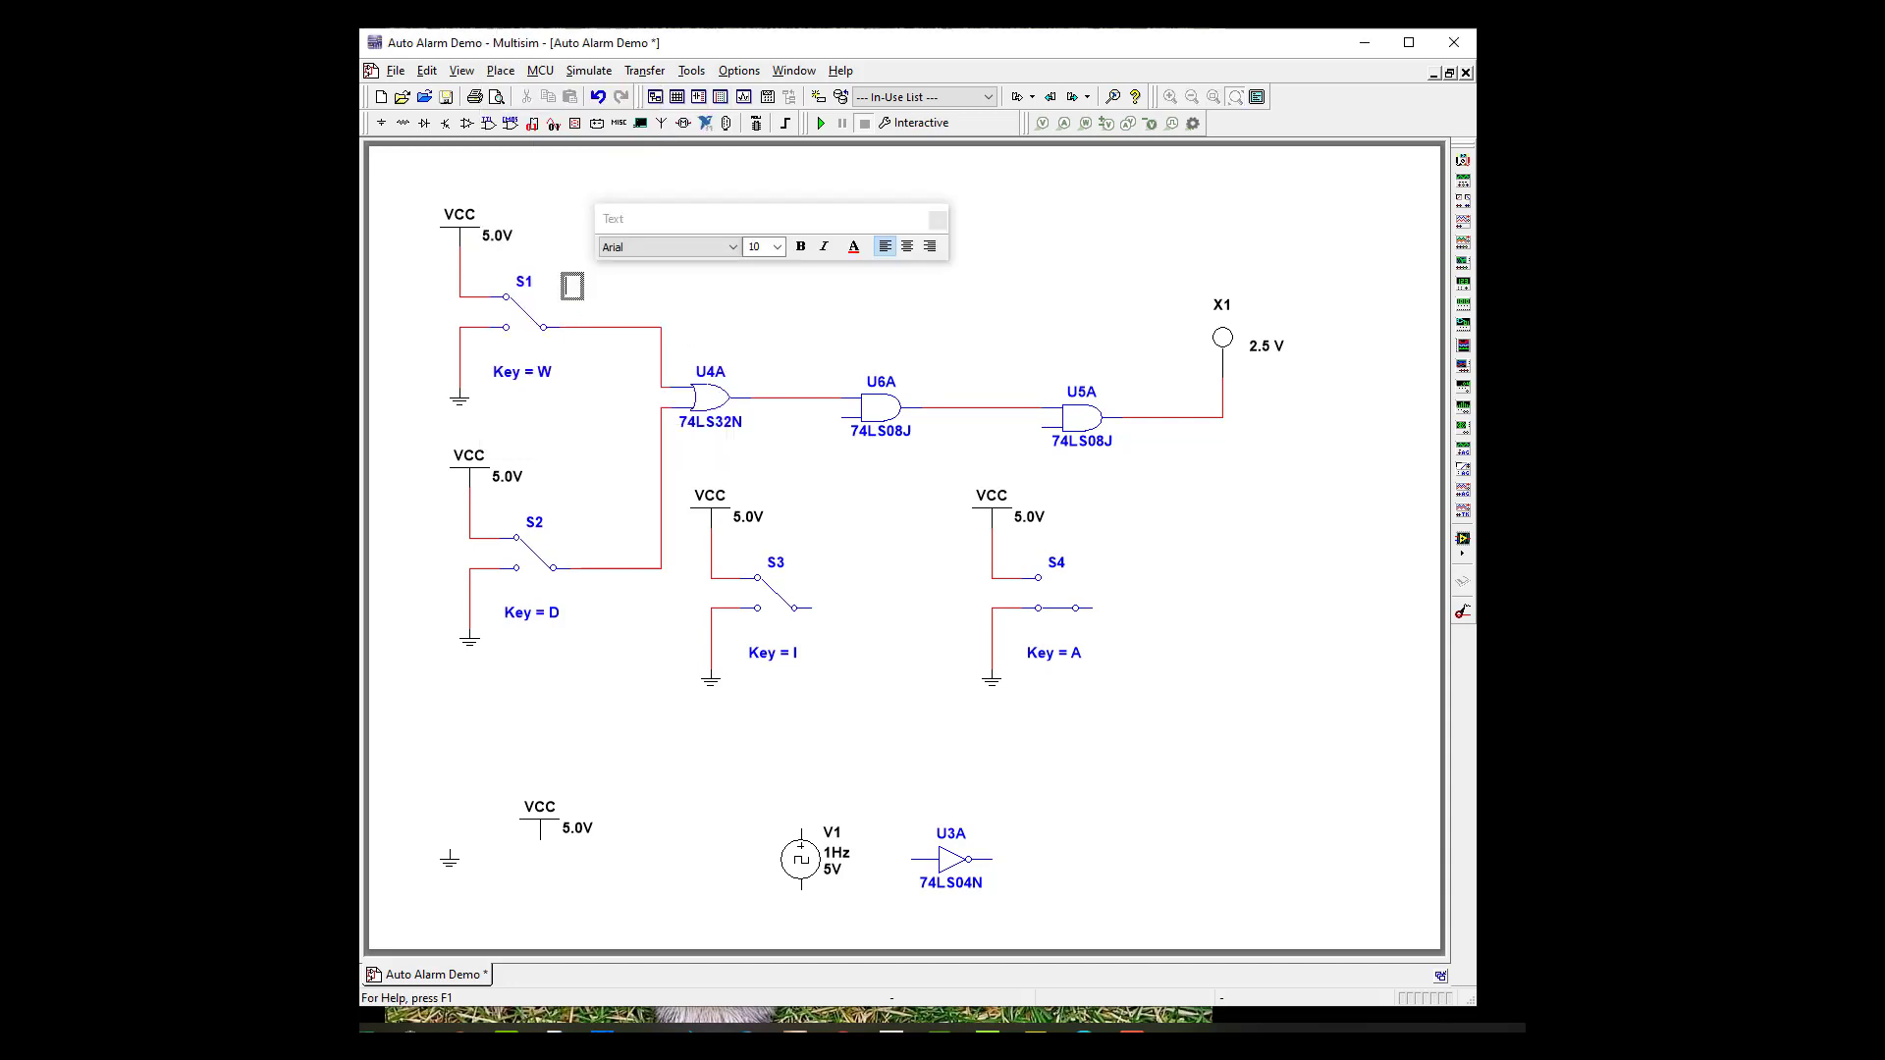
pyautogui.write('Window')
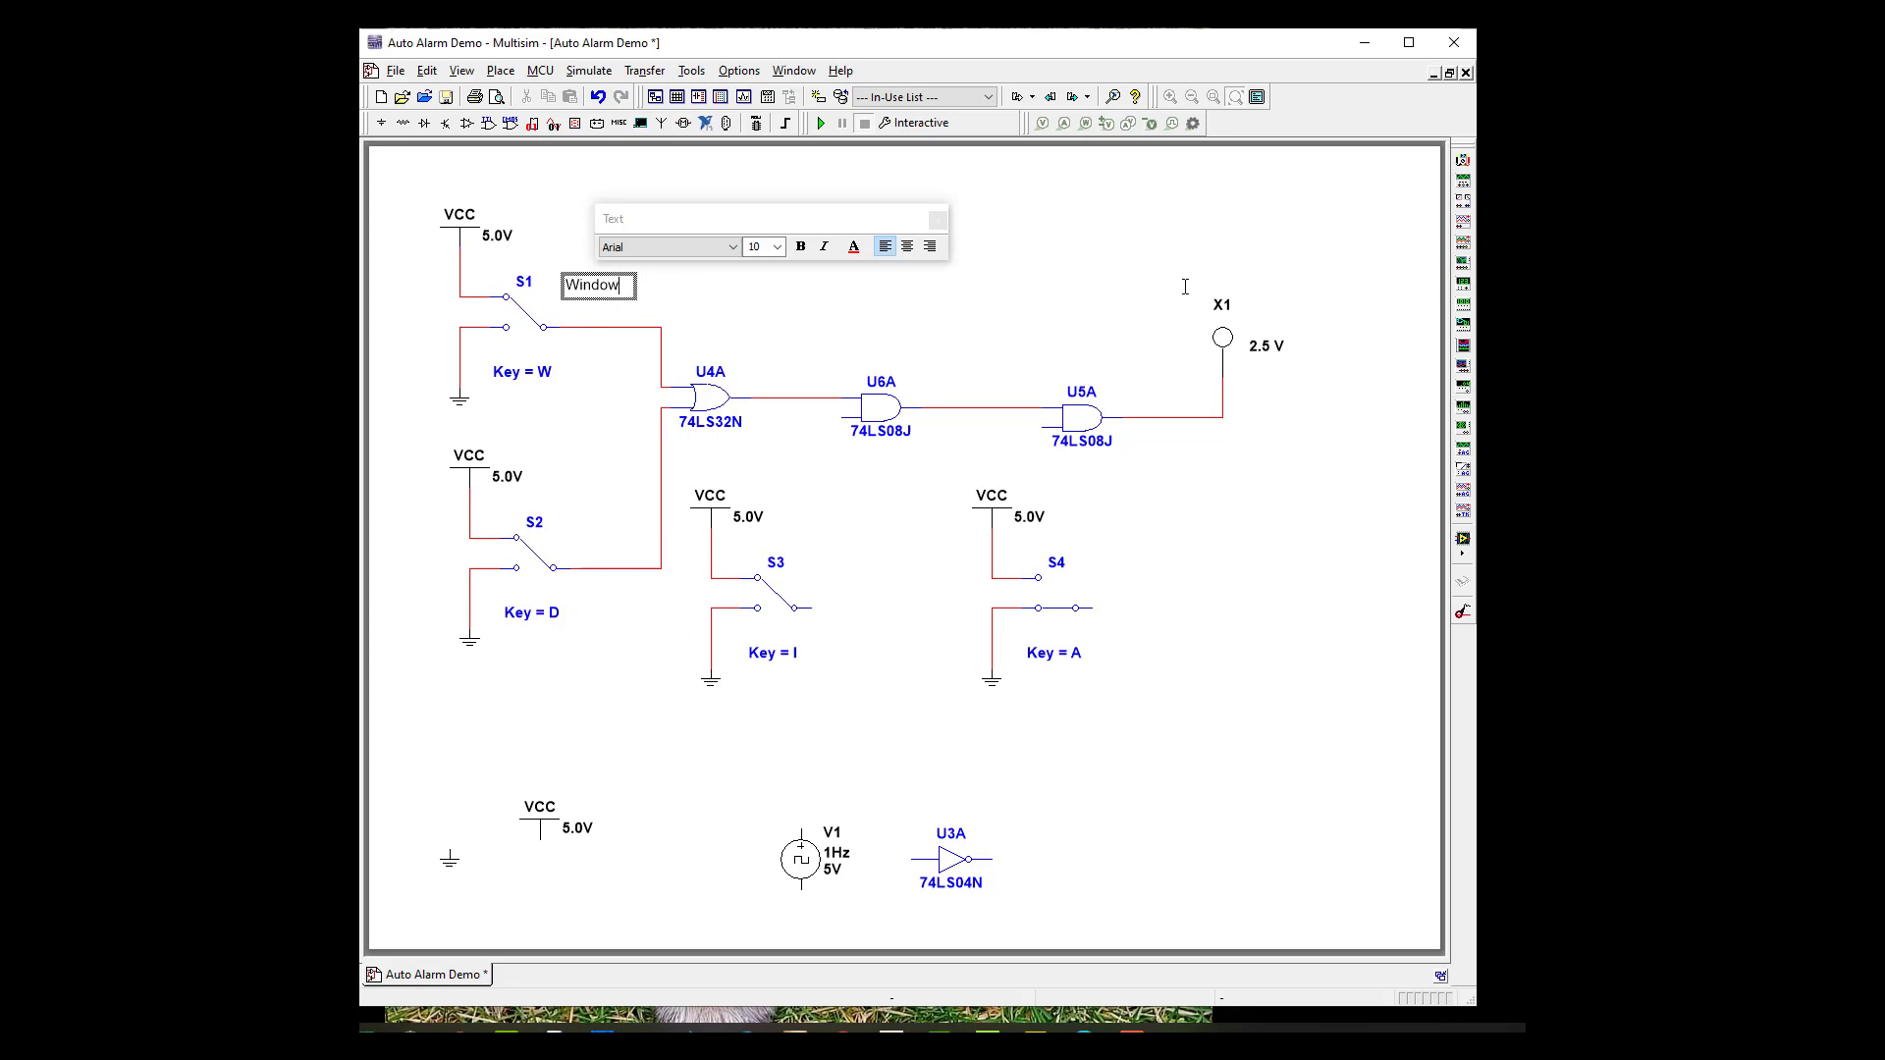
pyautogui.press('Return')
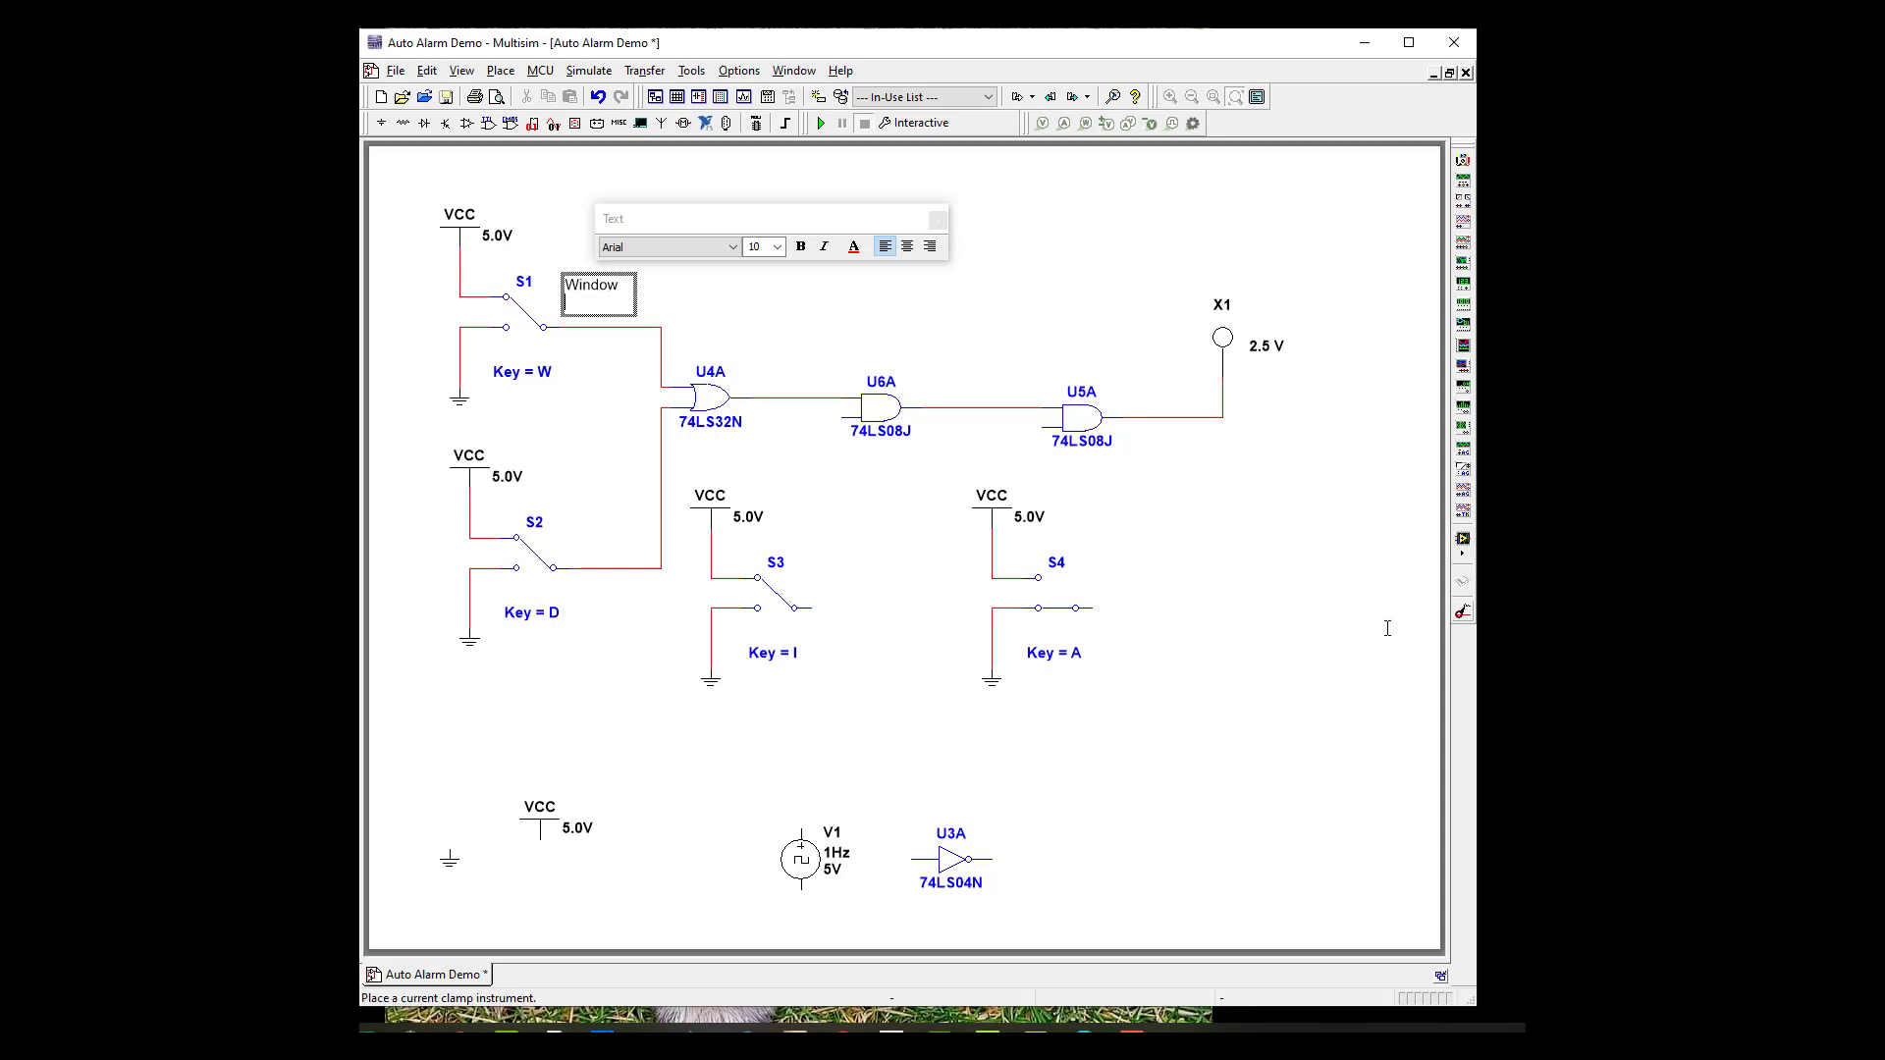
pyautogui.click(1317, 668)
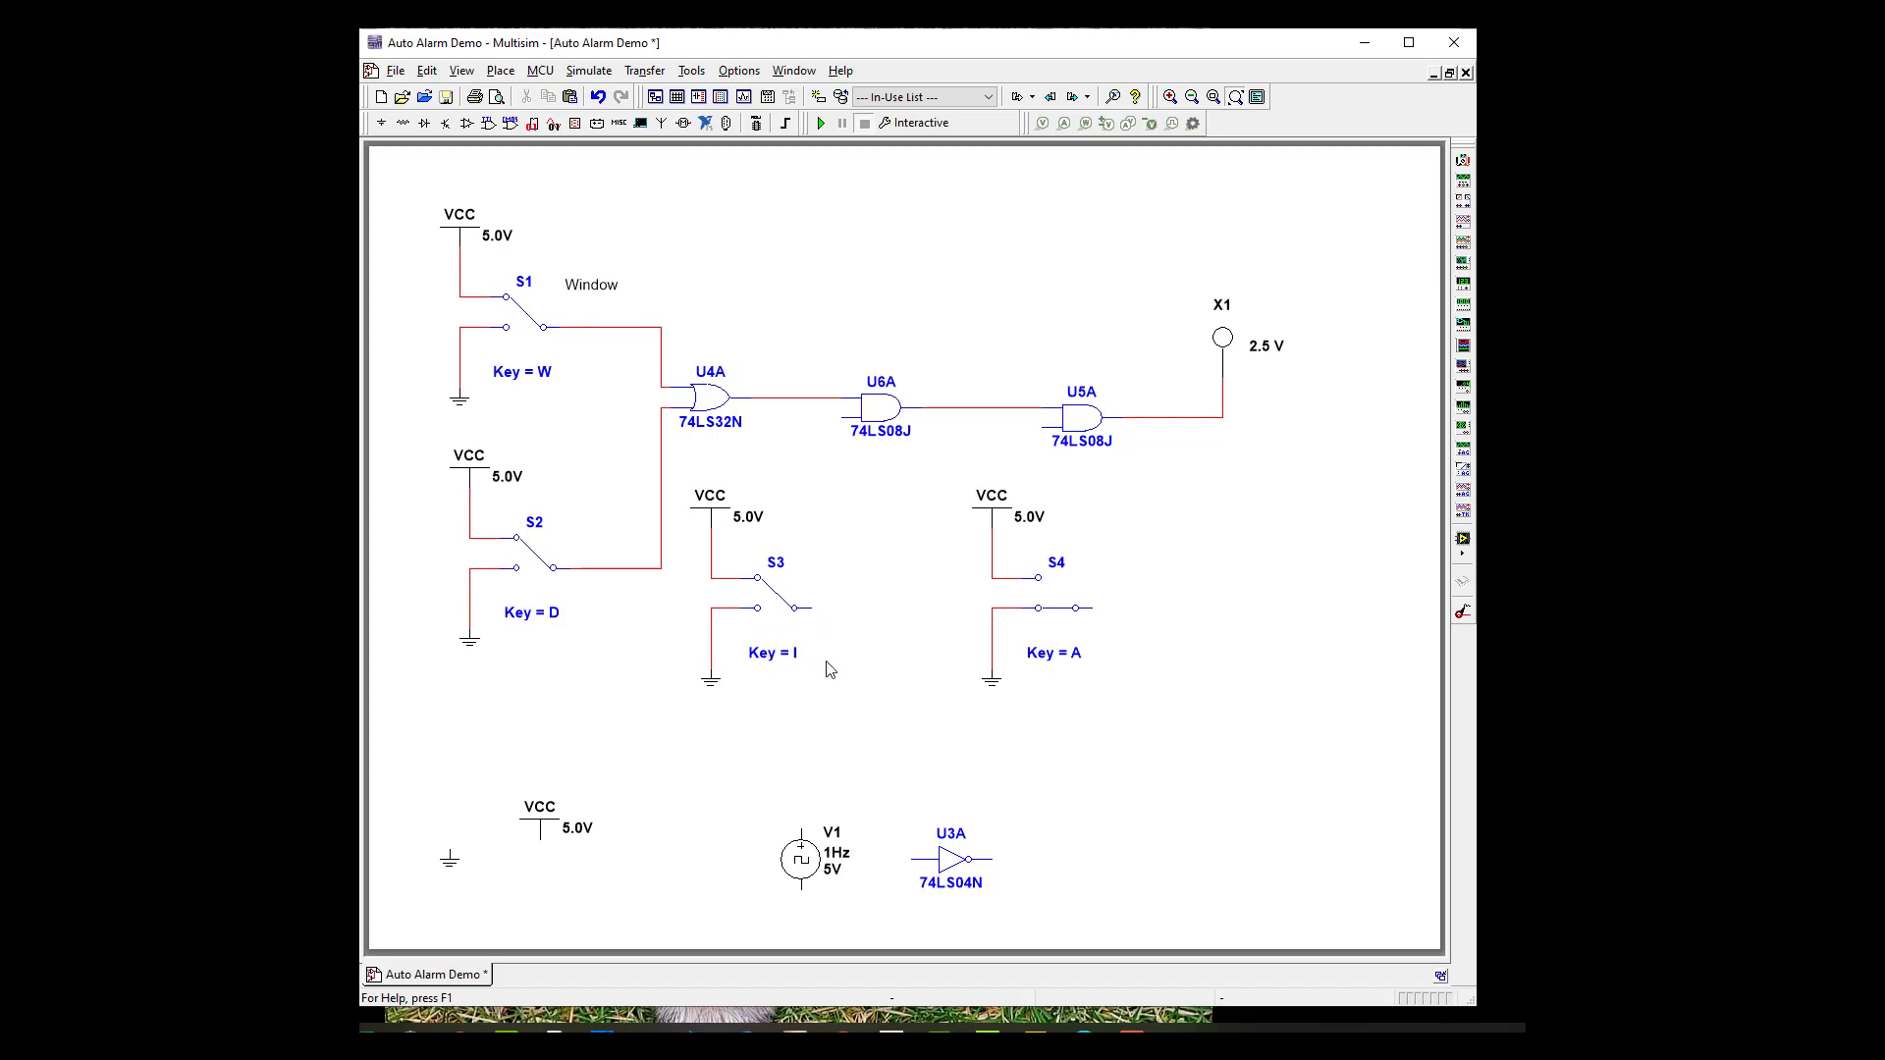
# Move inverter U3A up and wire its output to U6A's lower input, rerouting the wire lower.
pyautogui.moveTo(950, 862); pyautogui.dragTo(852, 613)
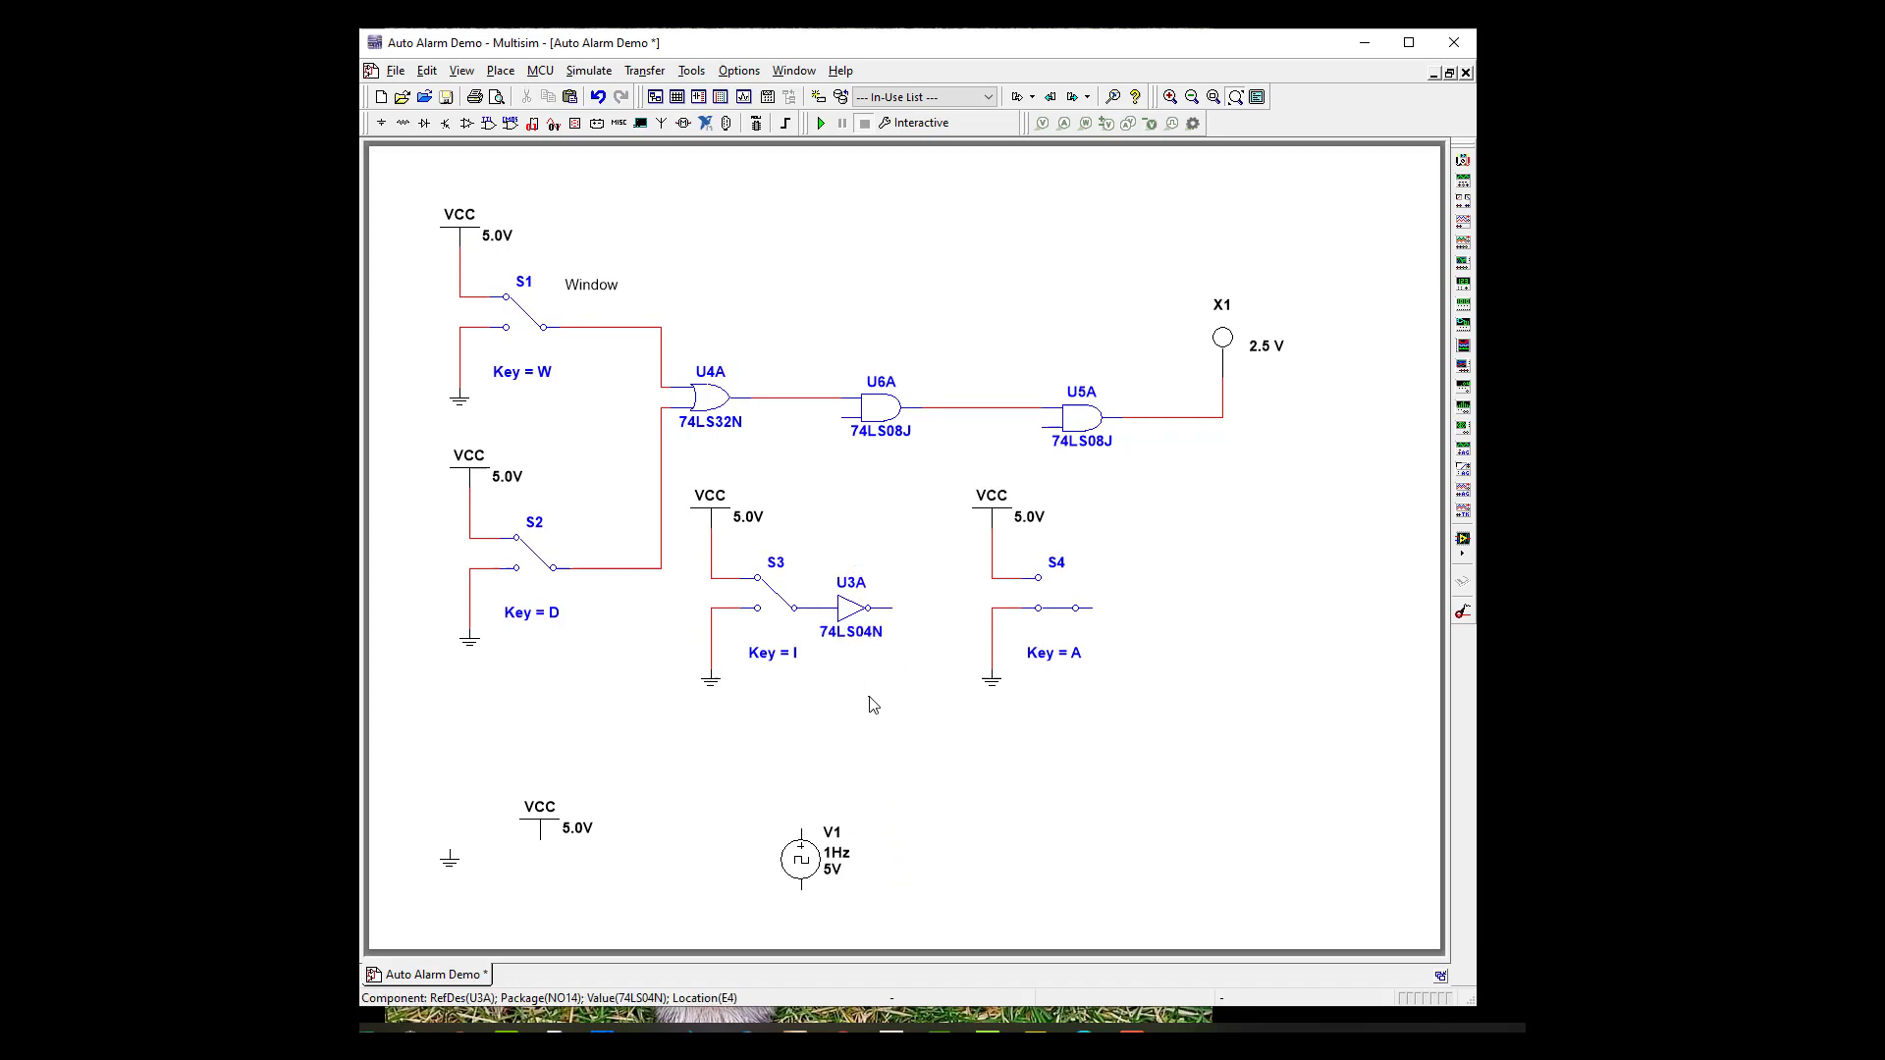
pyautogui.click(893, 610)
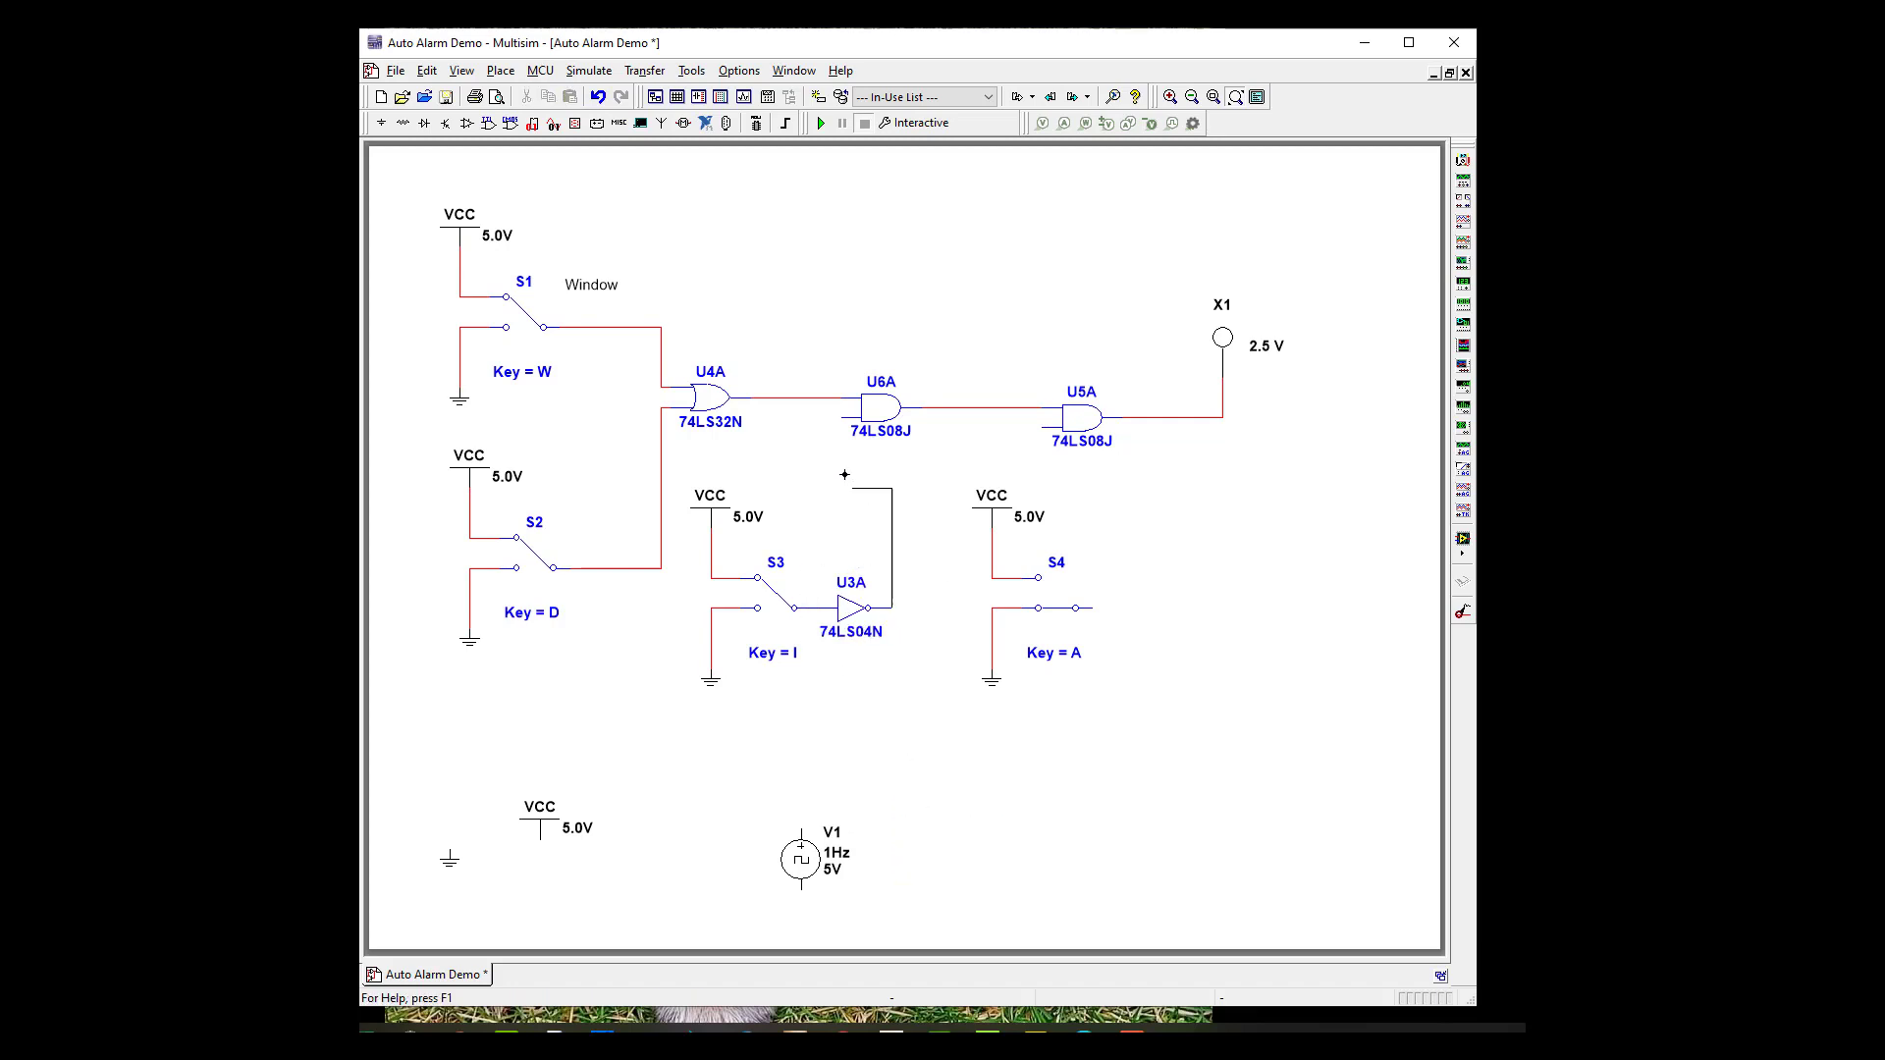
pyautogui.click(844, 416)
pyautogui.click(863, 429)
pyautogui.moveTo(863, 429); pyautogui.dragTo(863, 497)
pyautogui.click(913, 589)
# Move switch S4 up and wire its contact to U5A's lower input.
pyautogui.moveTo(1100, 617)
pyautogui.mouseDown()
pyautogui.moveTo(1131, 593)
pyautogui.moveTo(1116, 618)
pyautogui.mouseUp()
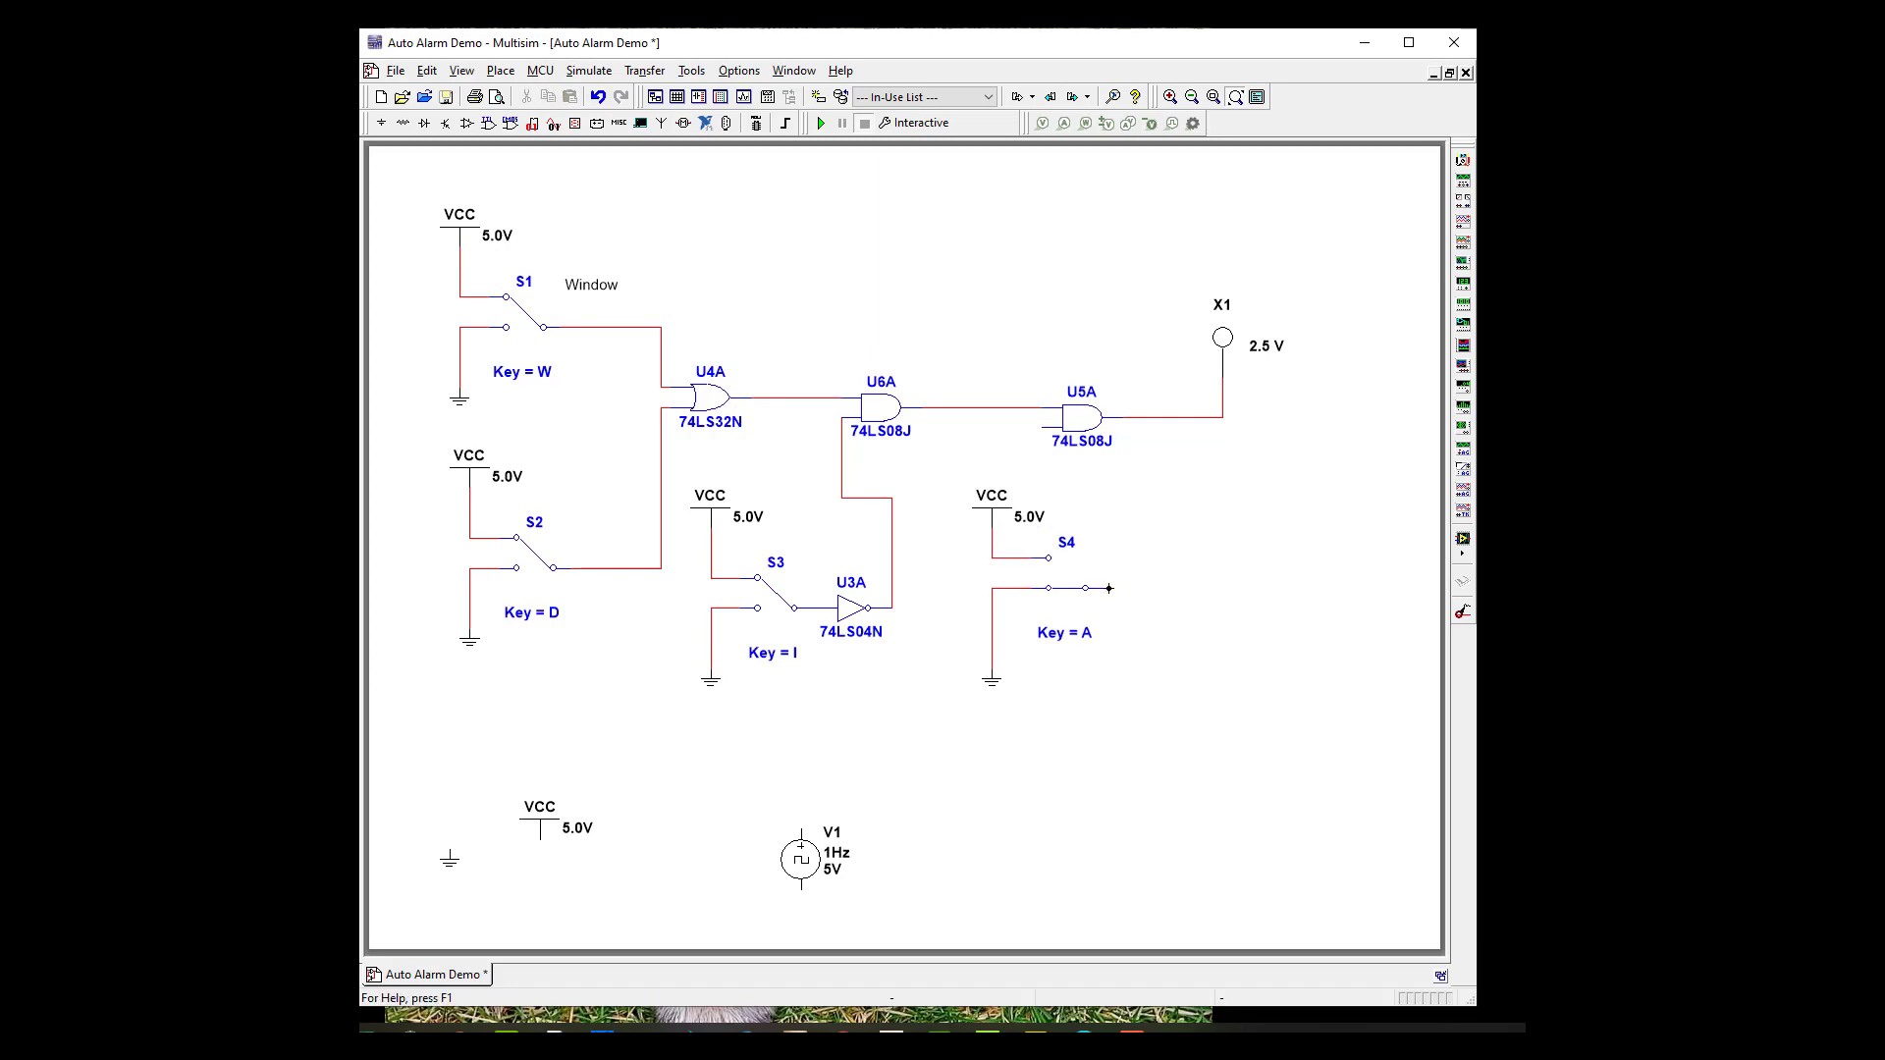
pyautogui.click(1105, 587)
pyautogui.press('Escape')
pyautogui.click(1034, 431)
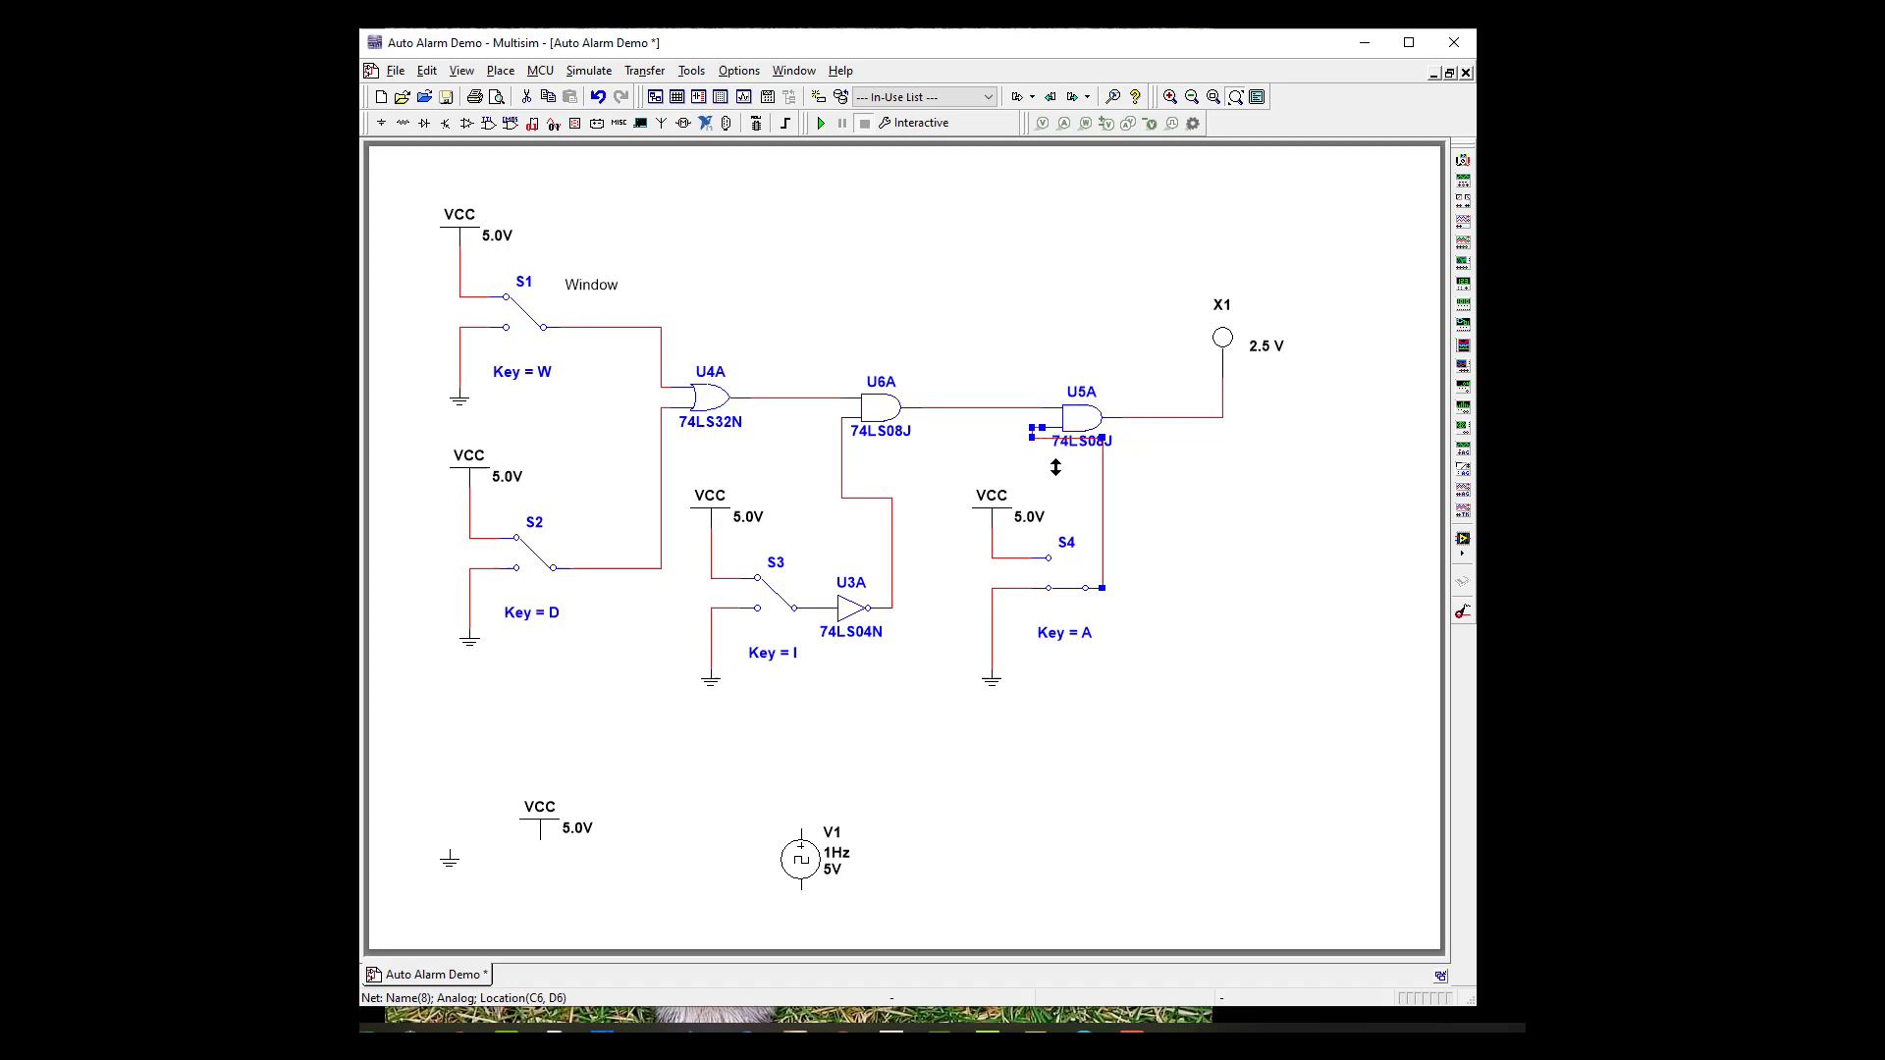
pyautogui.click(1185, 502)
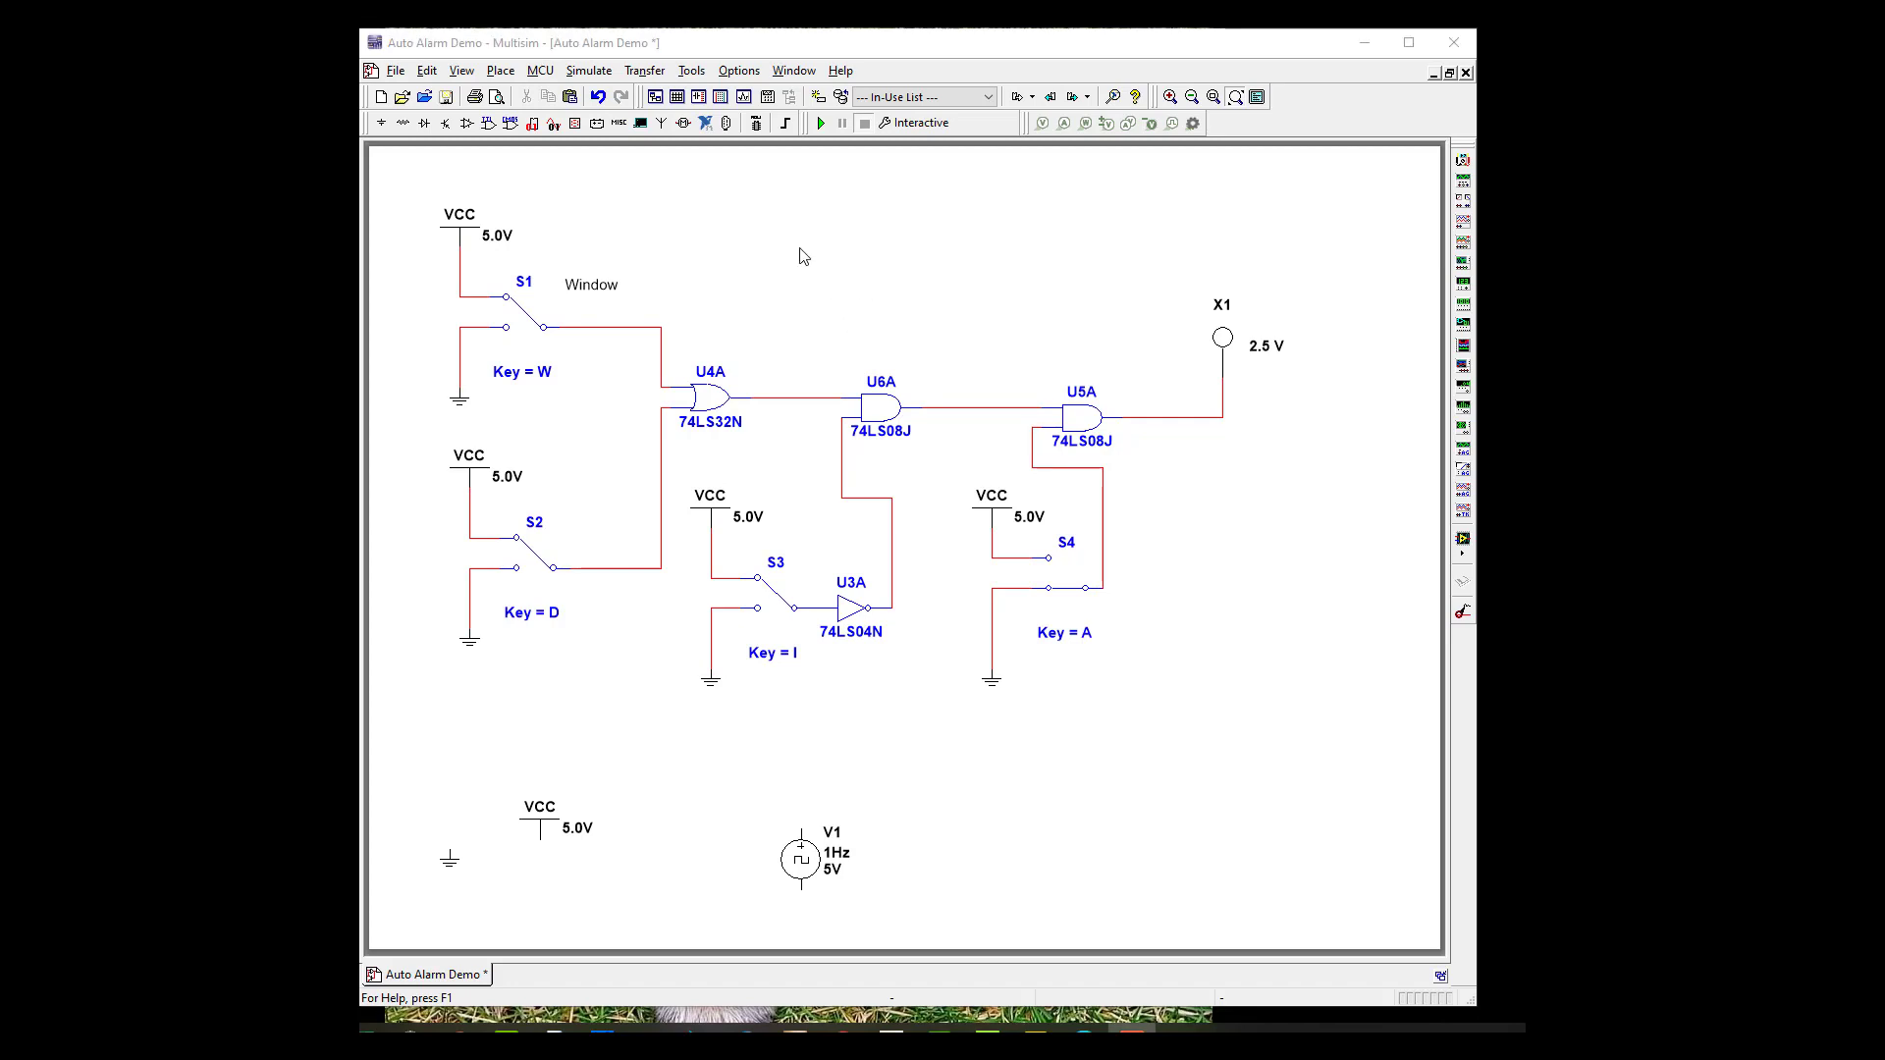
# Start the simulation and flip switches S4, S3, S1 and S2 with keys A, I, W, D.
pyautogui.click(821, 123)
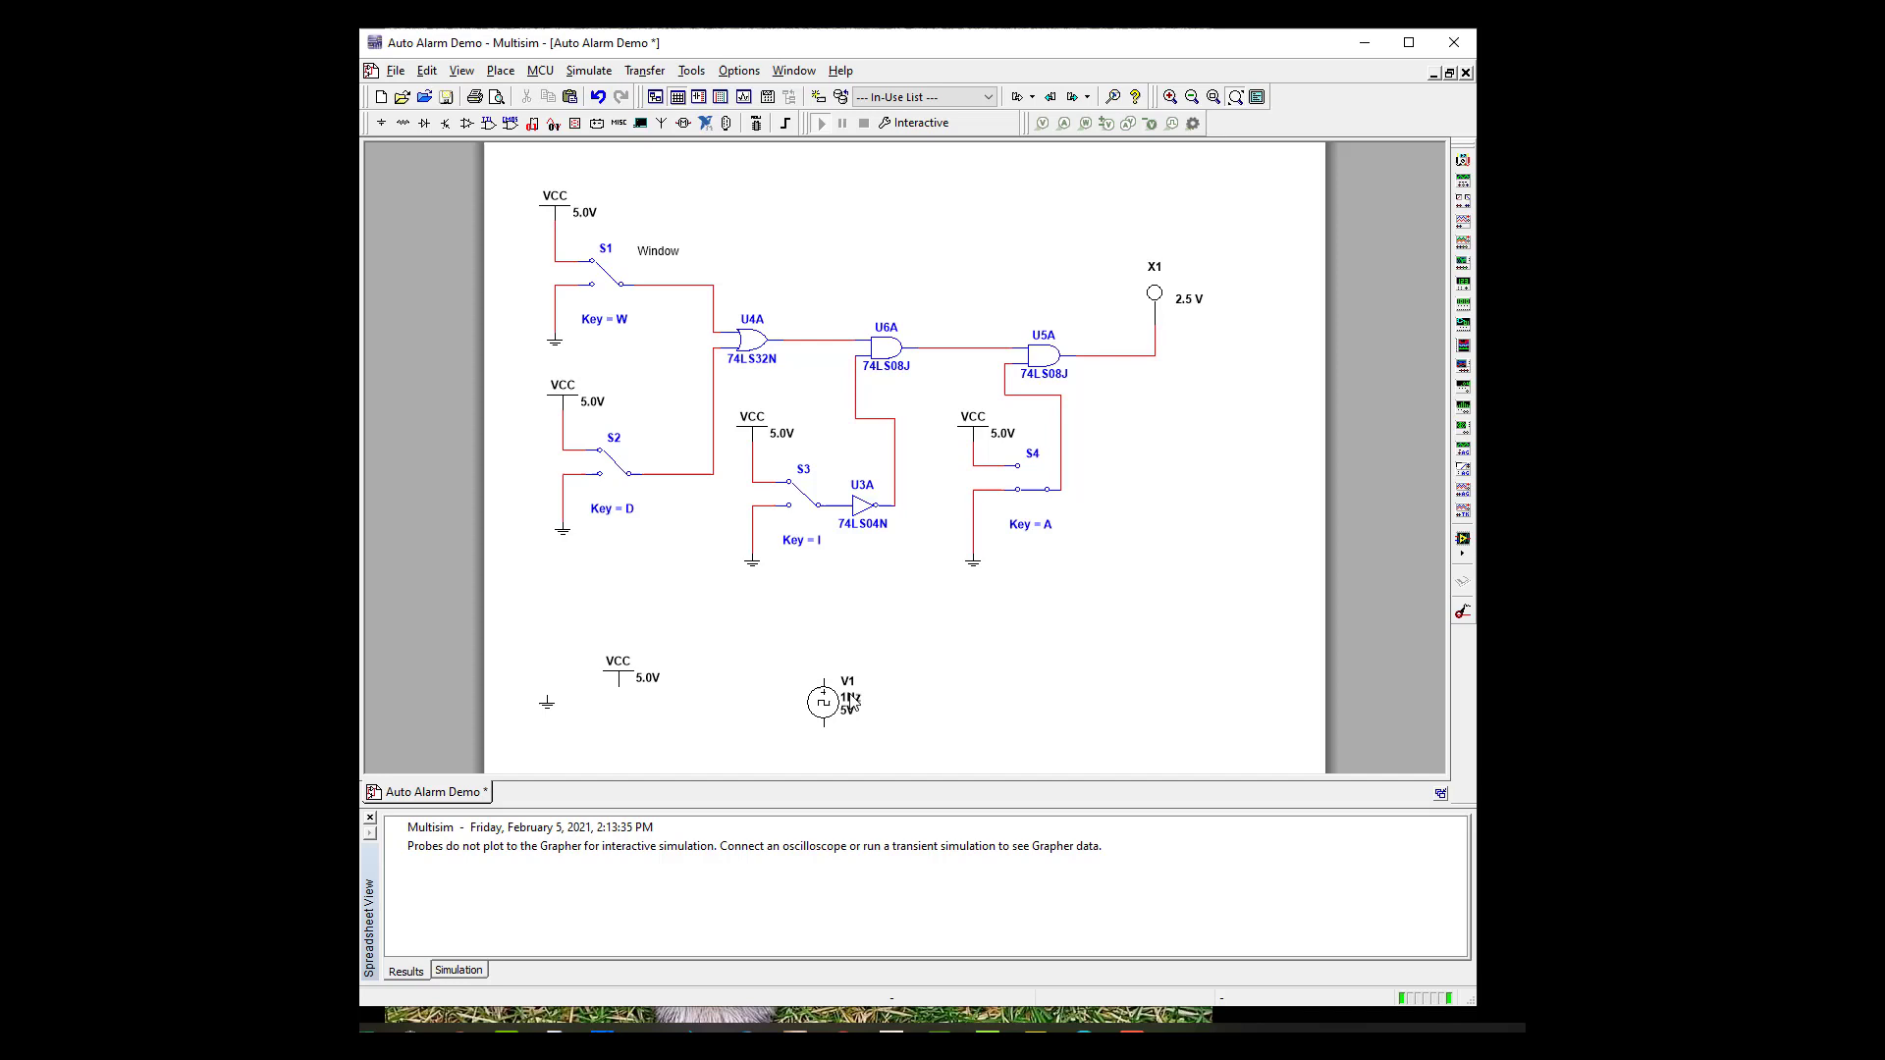
pyautogui.click(370, 817)
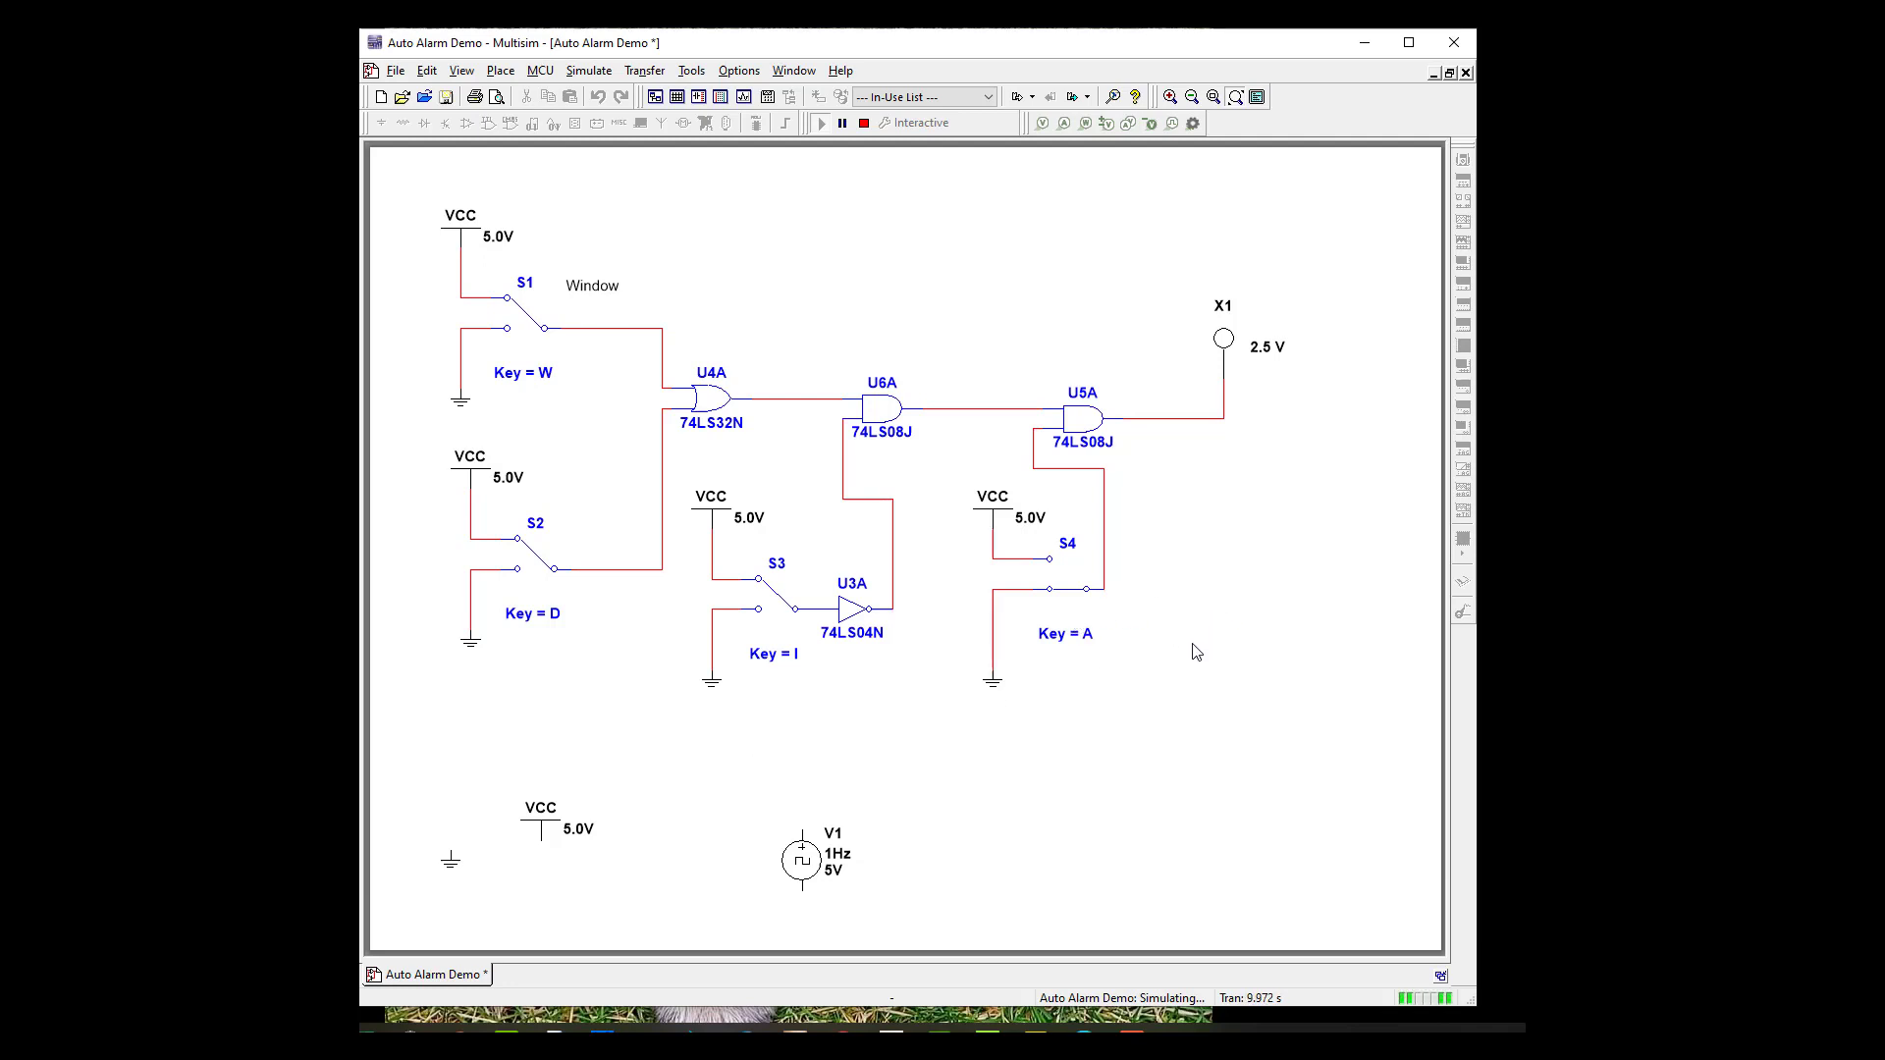
pyautogui.press('a')
pyautogui.press('i')
pyautogui.press('w')
pyautogui.press('d')
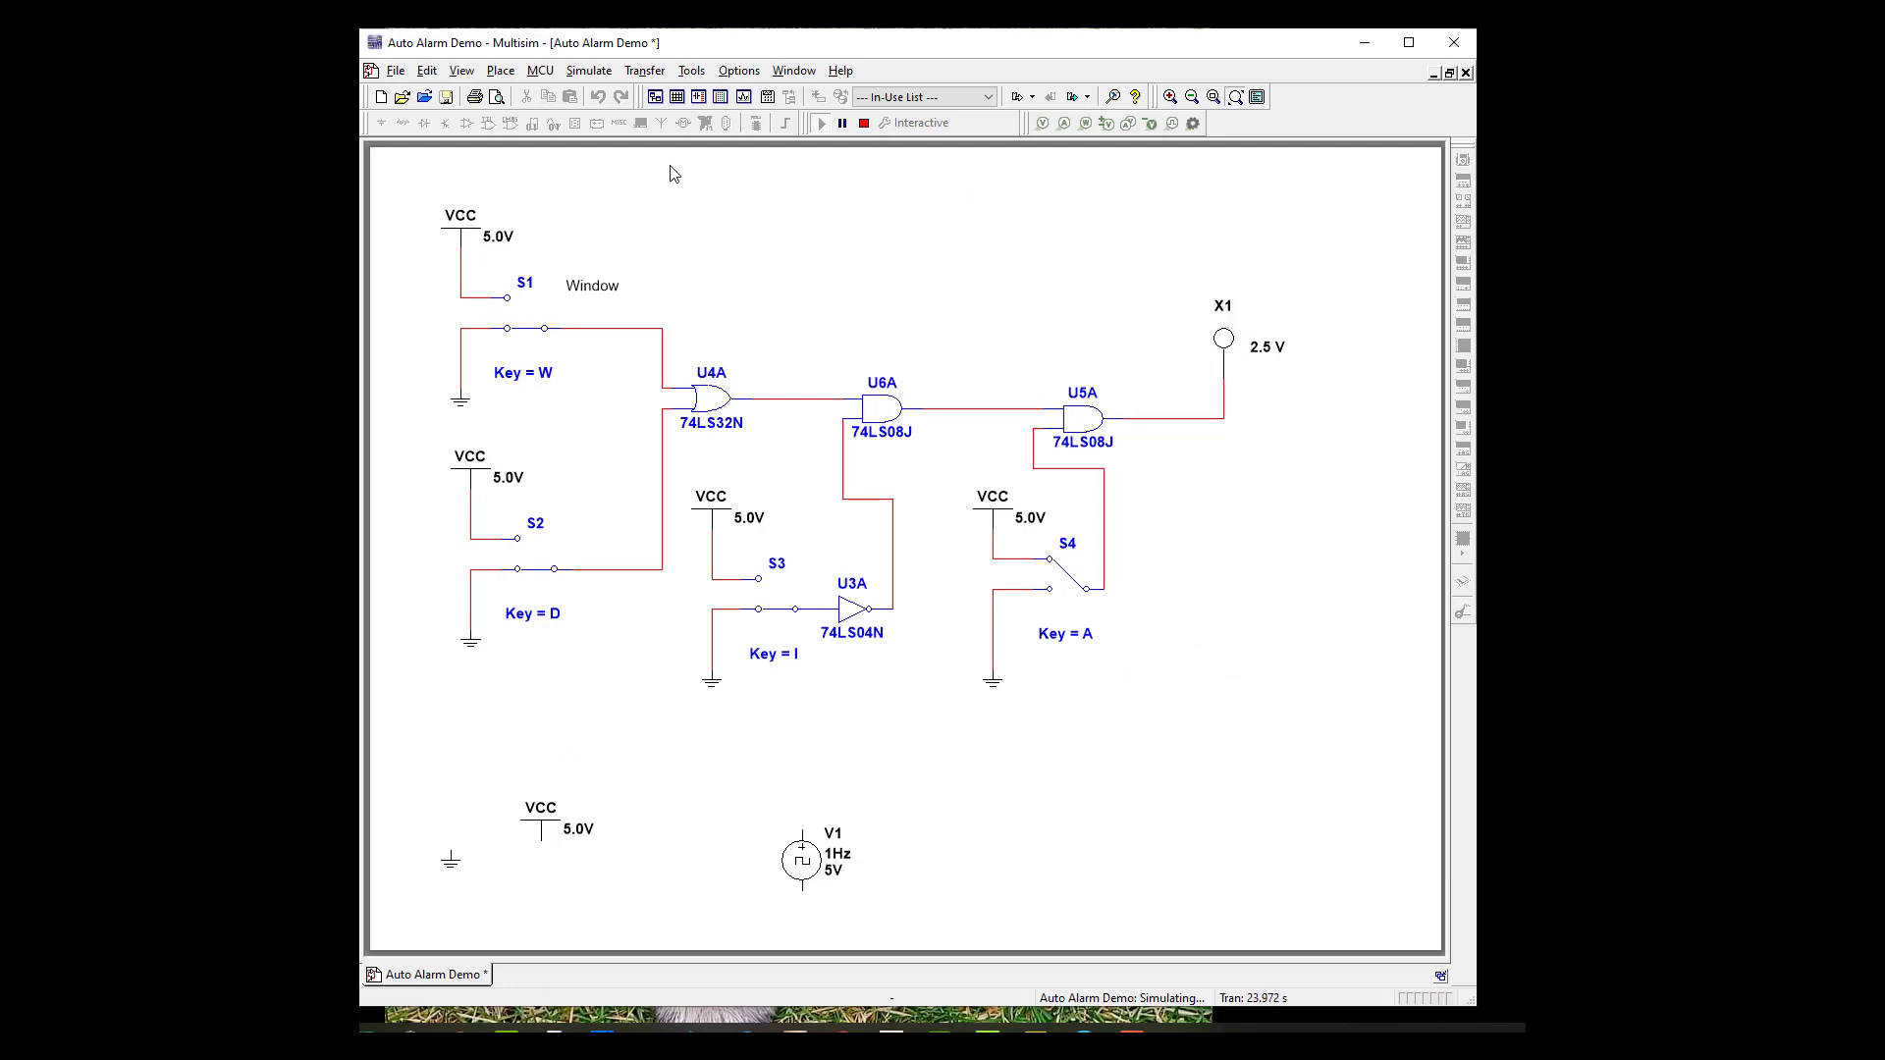
# Toggle S1, S2, S3 and S4 back and forth while watching probe X1 respond.
pyautogui.press('w')
pyautogui.press('w')
pyautogui.press('d')
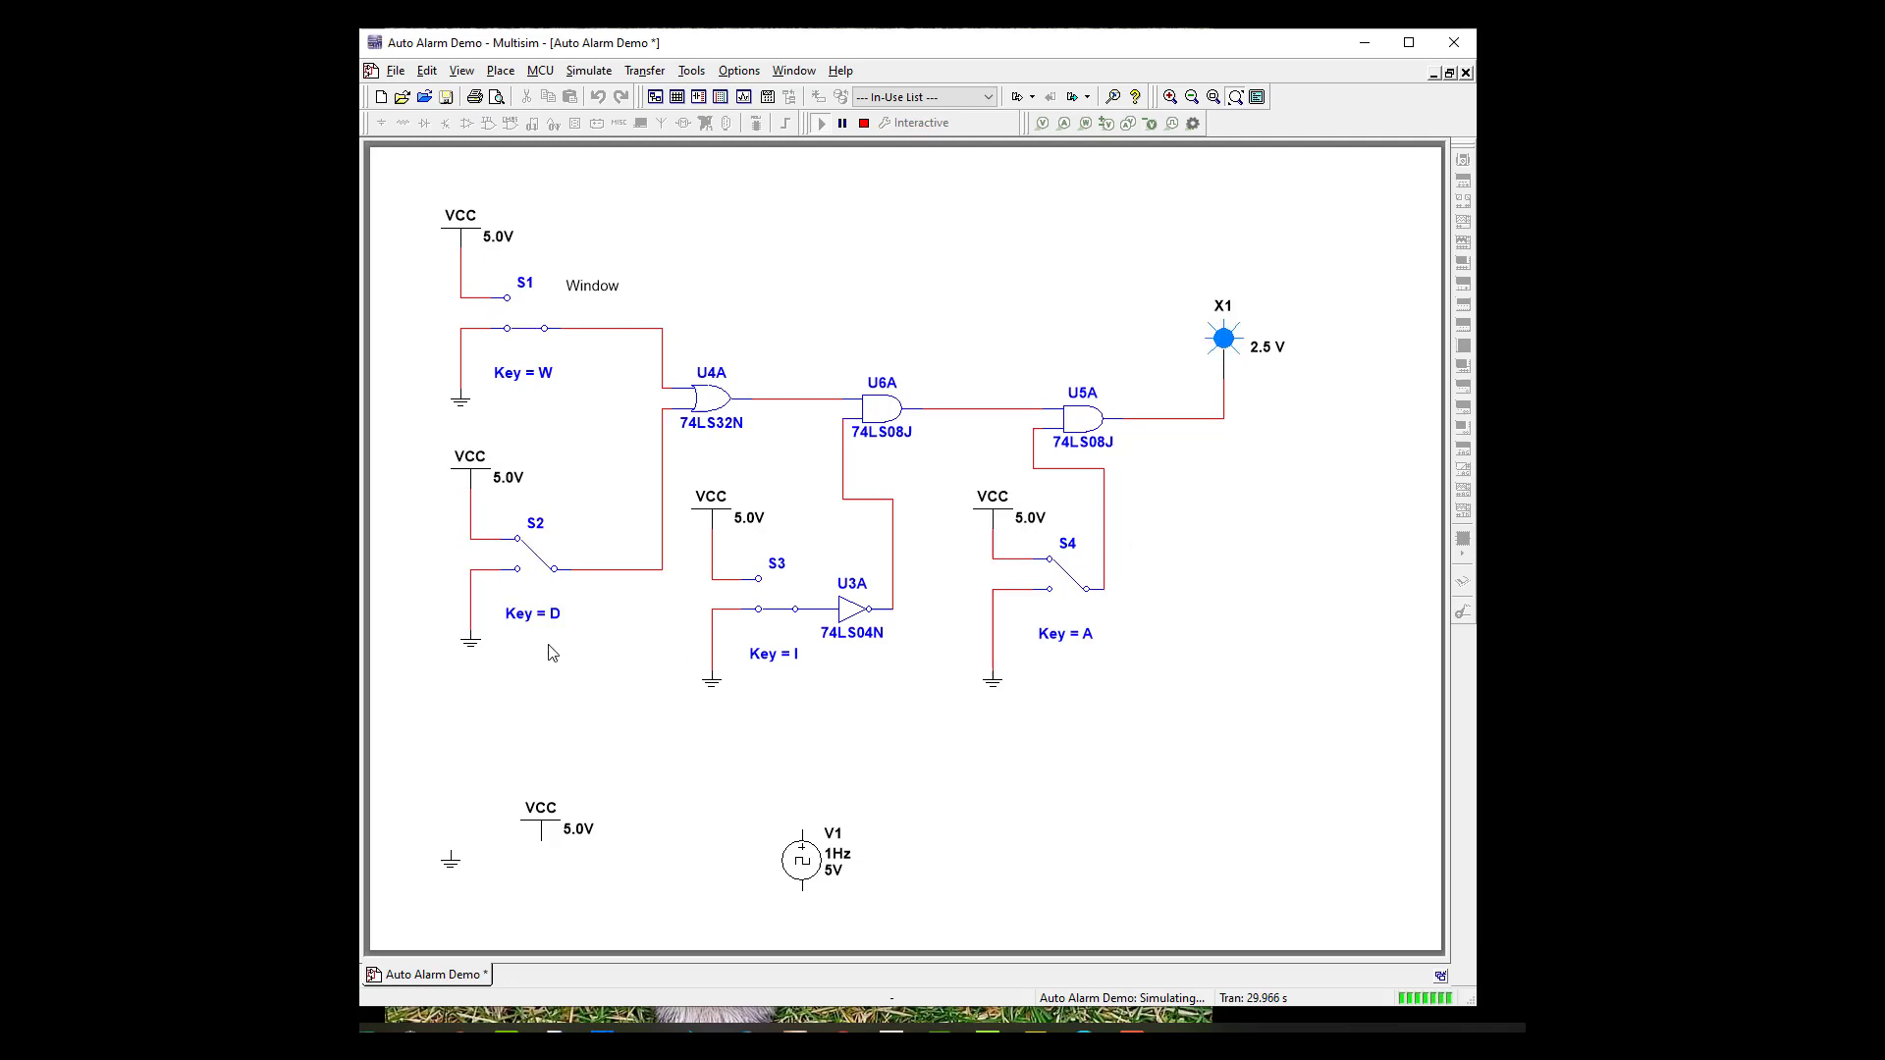
pyautogui.press('d')
pyautogui.press('d')
pyautogui.press('w')
pyautogui.press('i')
pyautogui.press('i')
pyautogui.press('a')
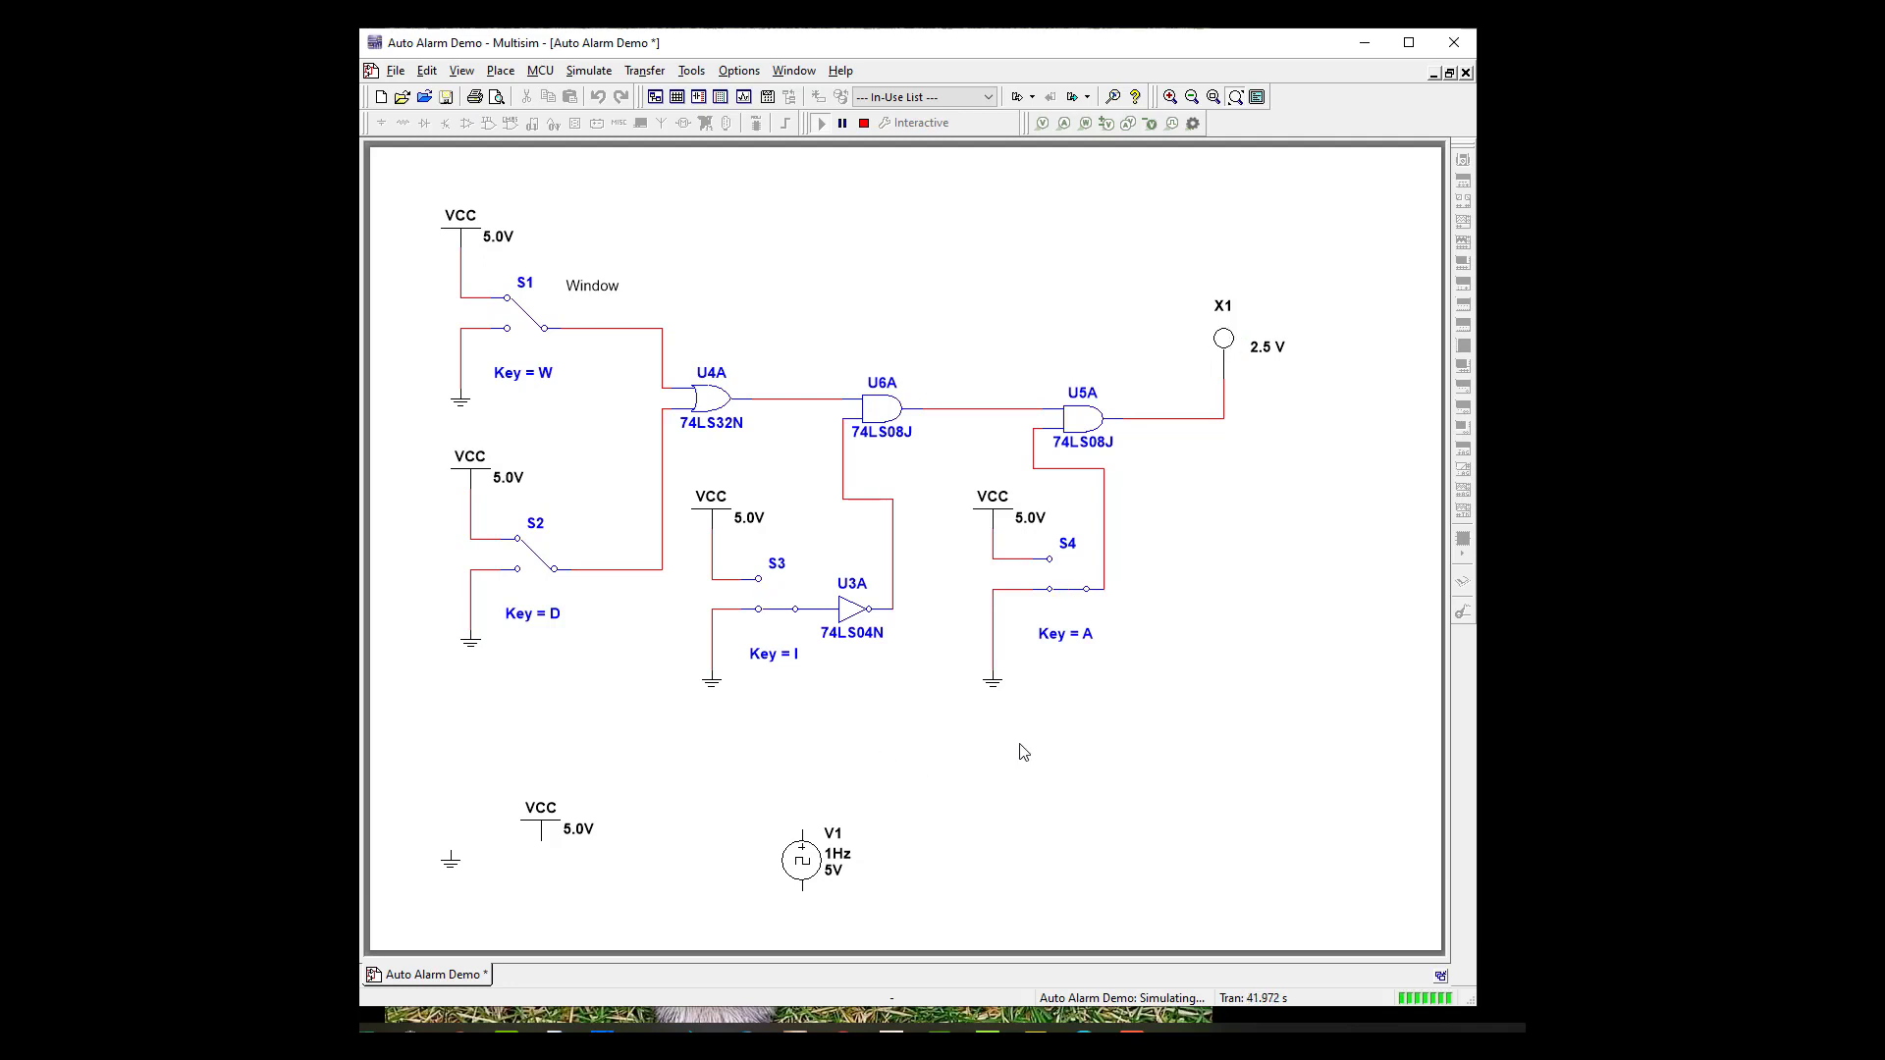
pyautogui.press('a')
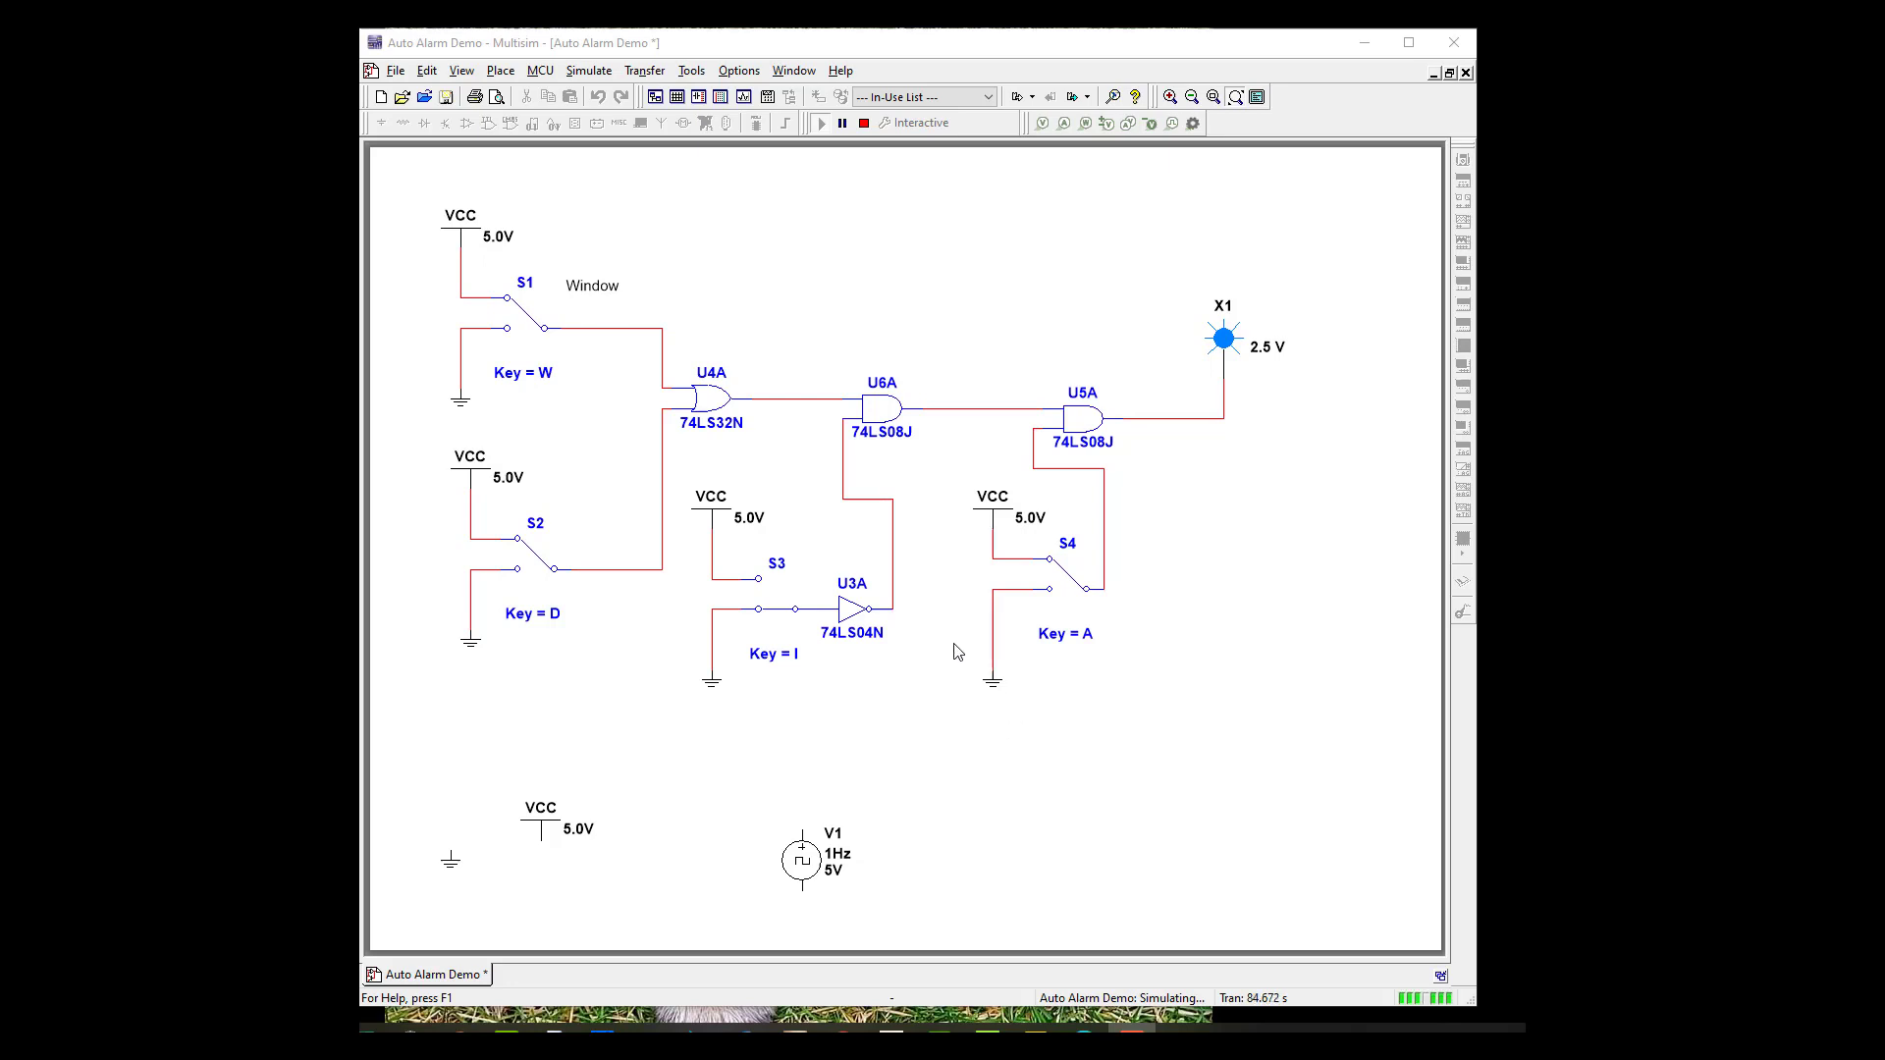
# Stop the simulation, delete the U5A-to-X1 wire and move probe X1 aside.
pyautogui.click(864, 123)
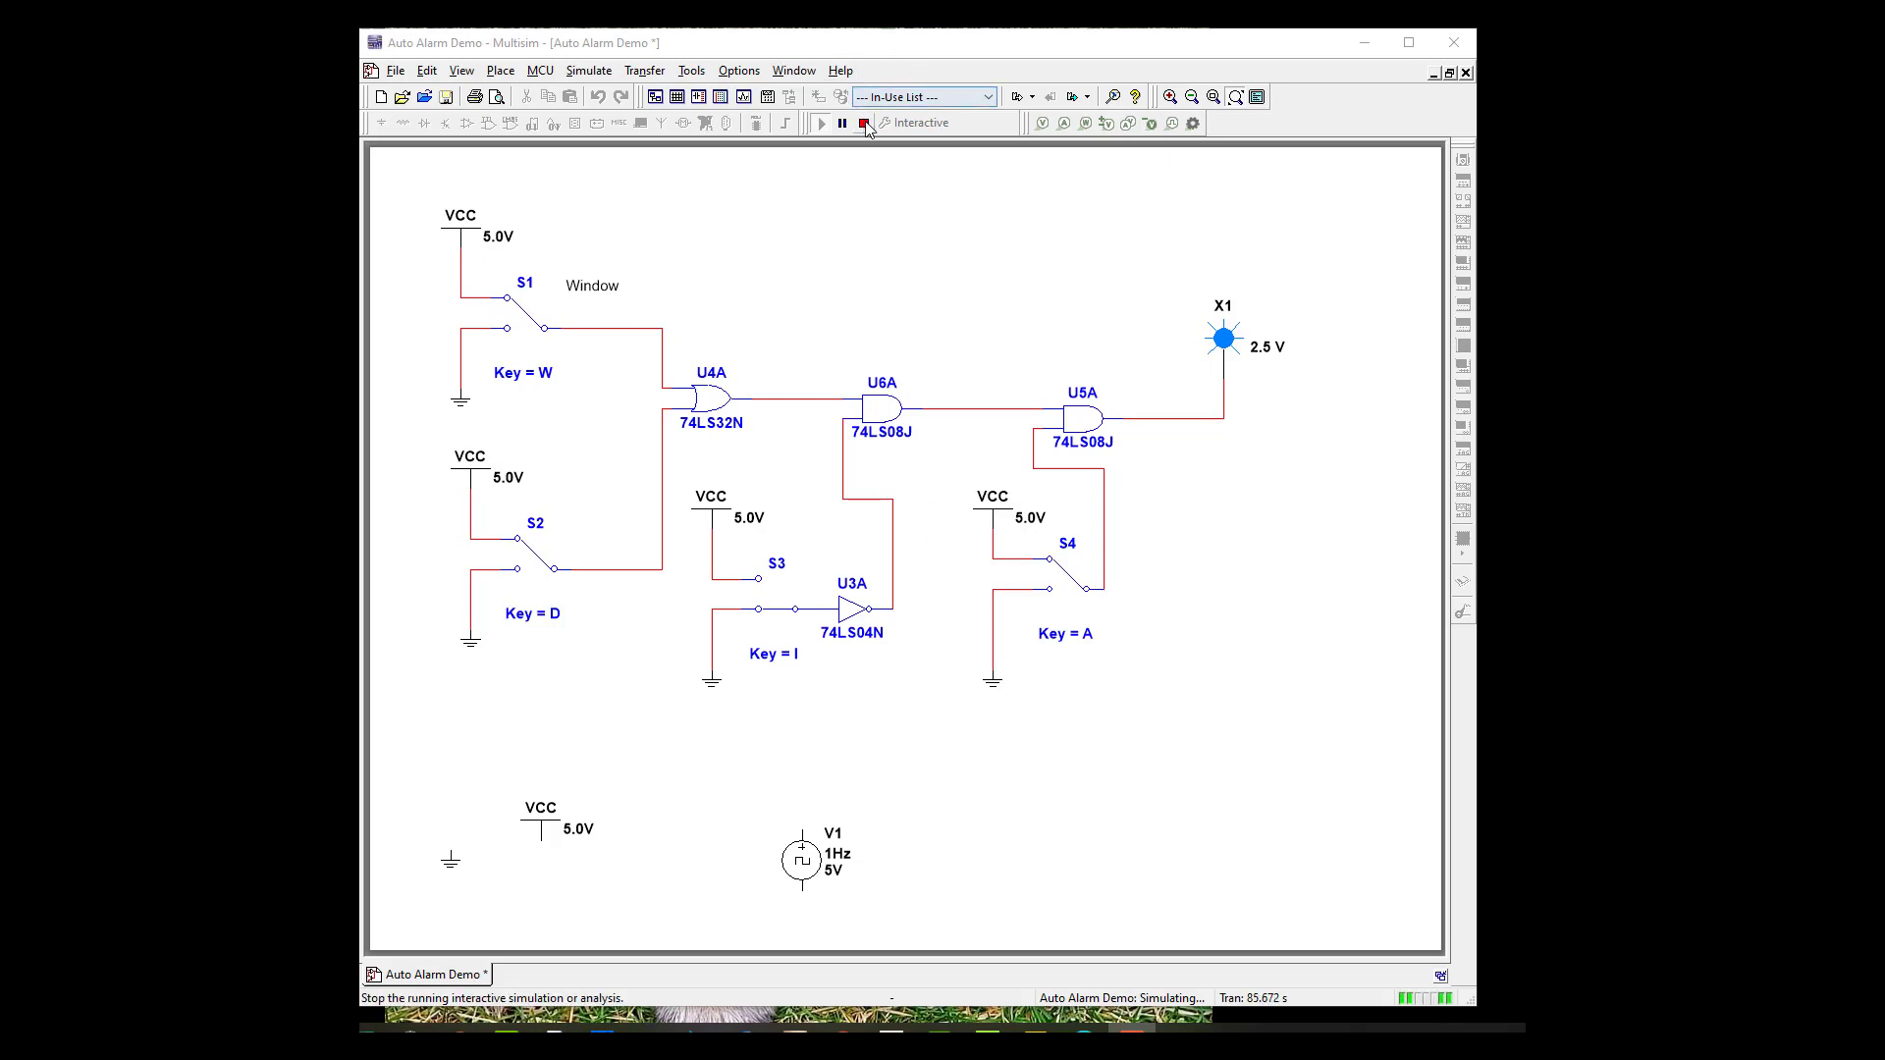
pyautogui.click(1188, 419)
pyautogui.press('Delete')
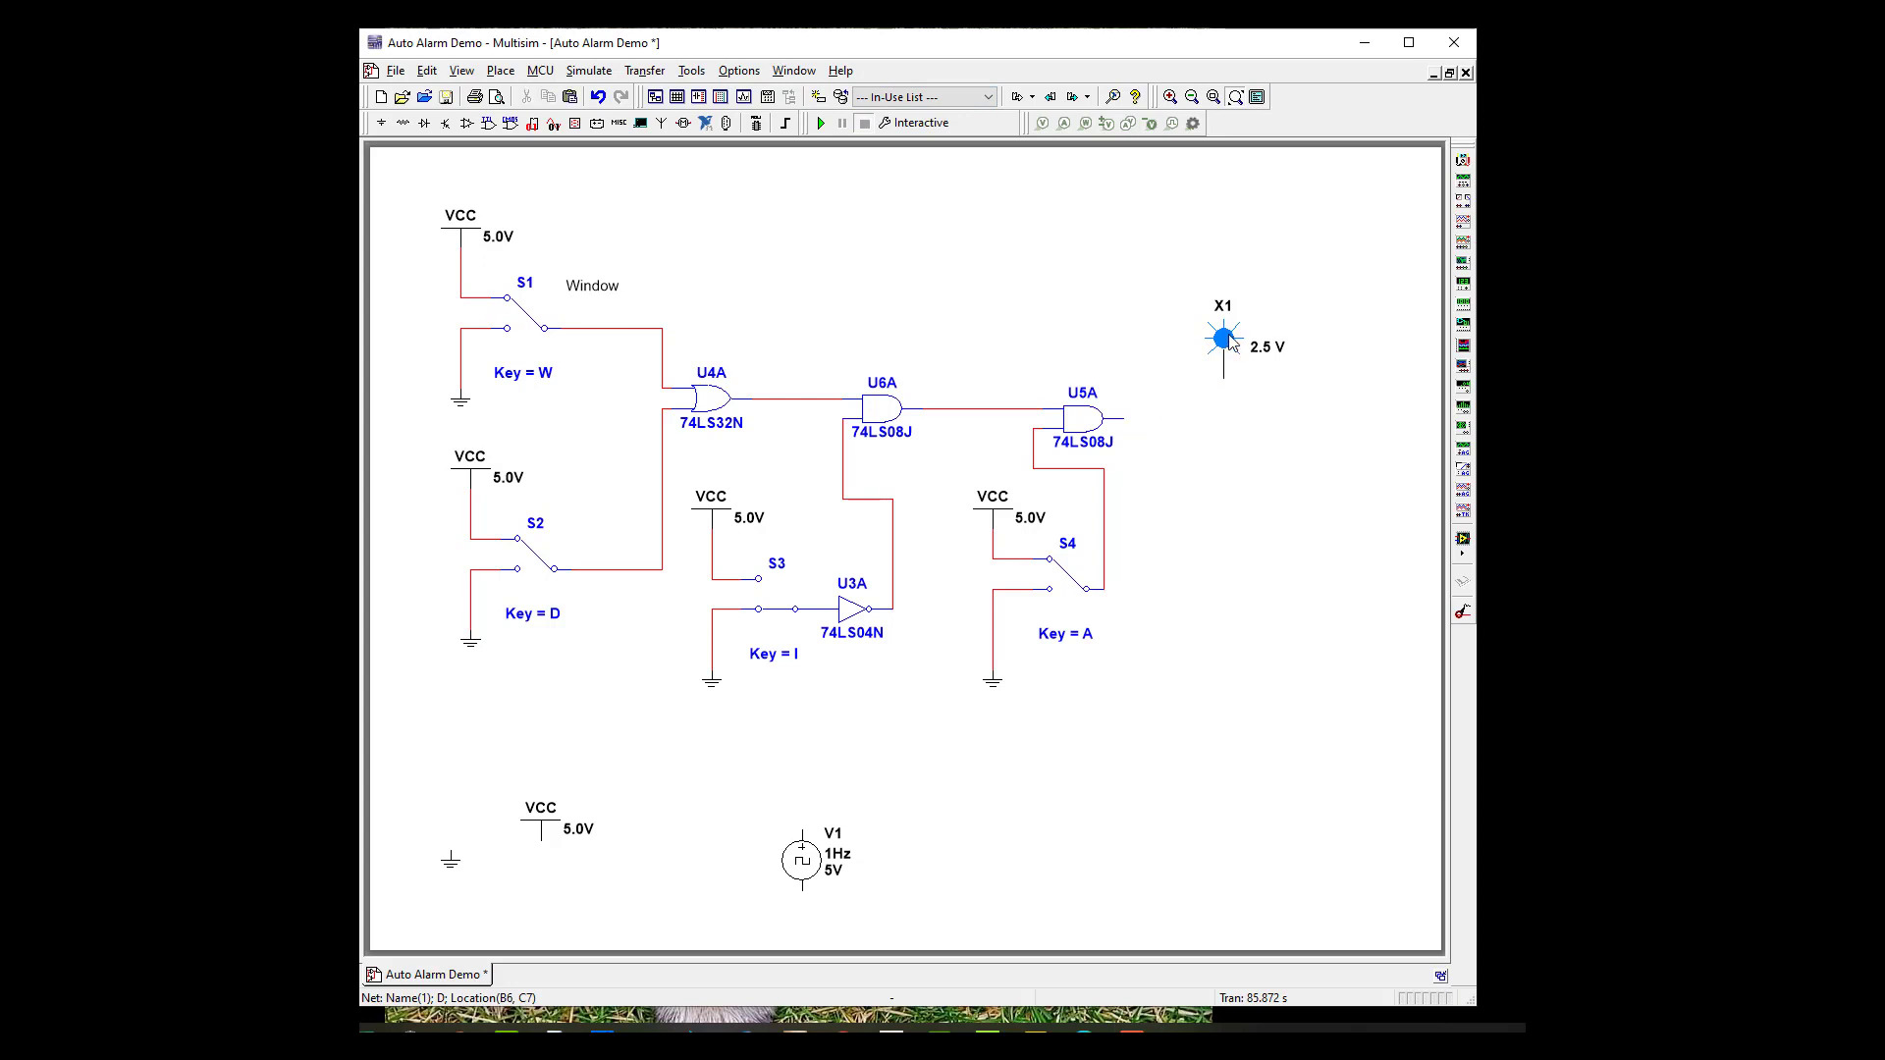
pyautogui.moveTo(1224, 339); pyautogui.dragTo(1044, 250)
# Duplicate AND gate U5A as U1A to its right and wire U5A's output into it.
pyautogui.click(1090, 426)
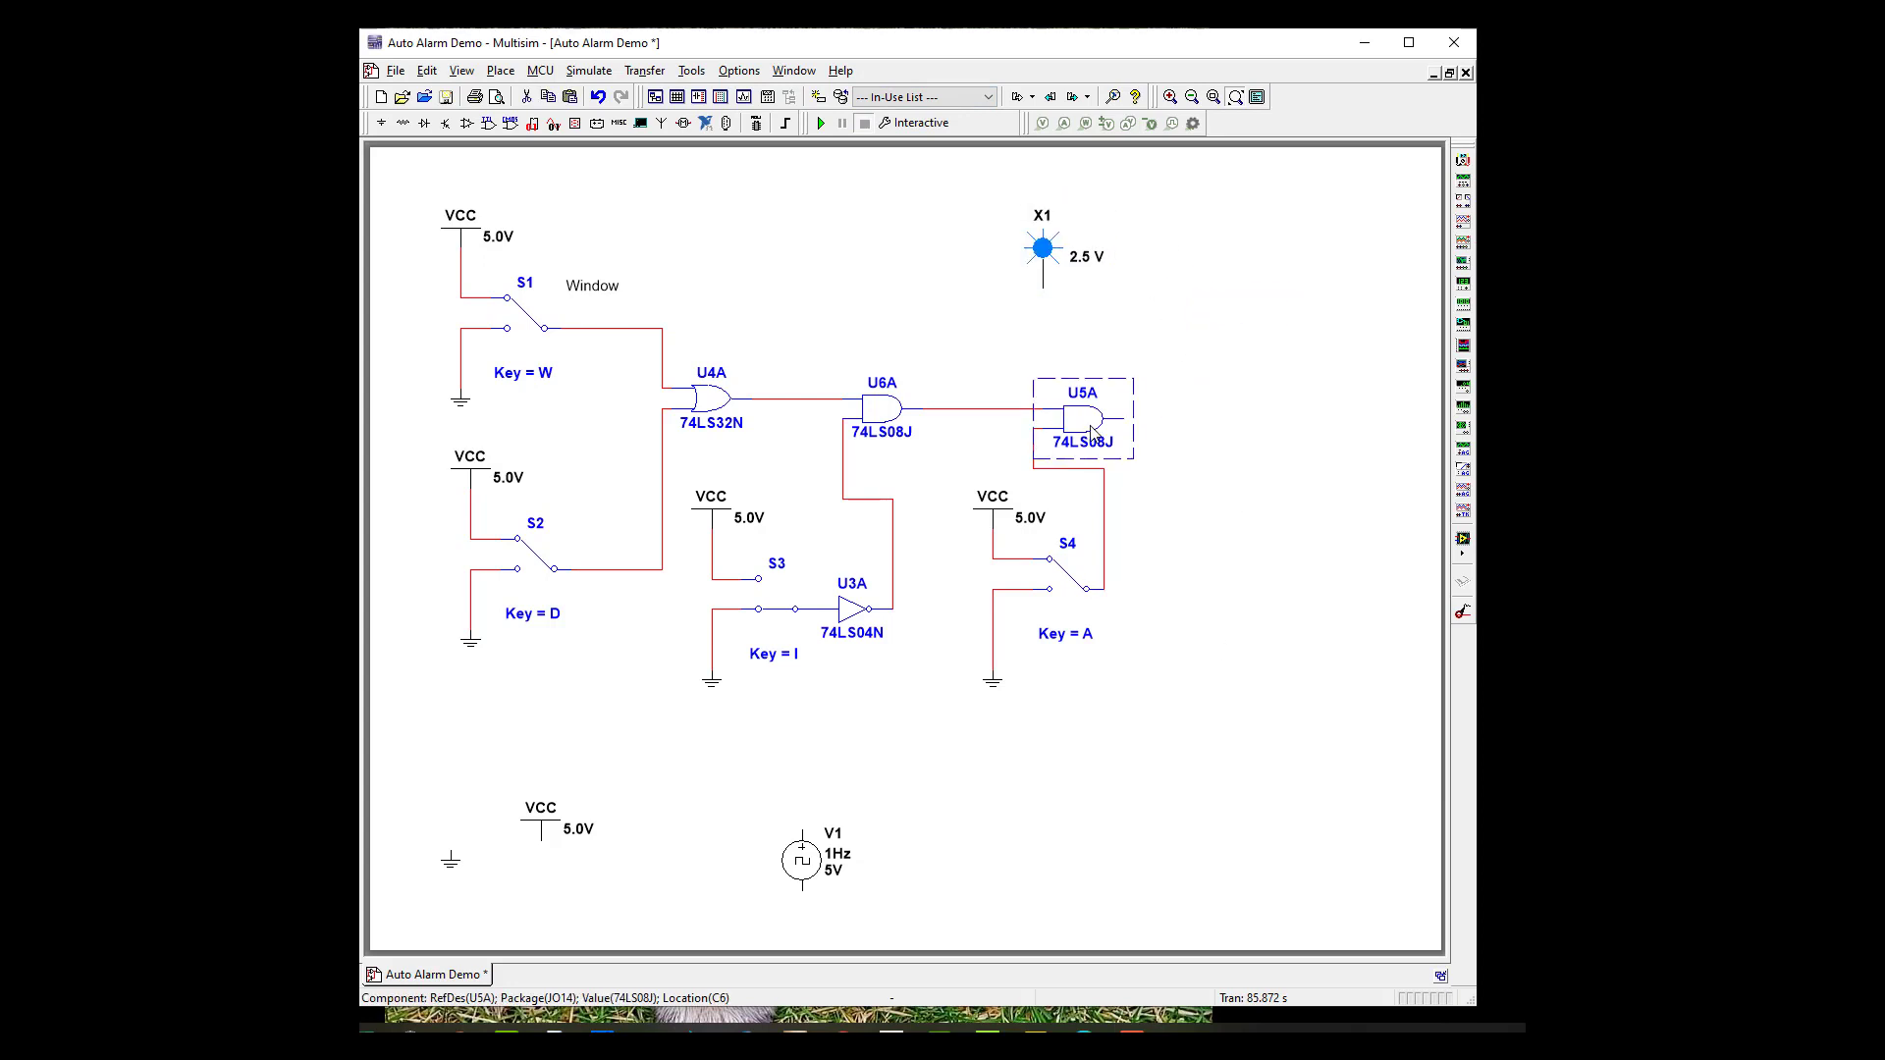
pyautogui.rightClick(1090, 426)
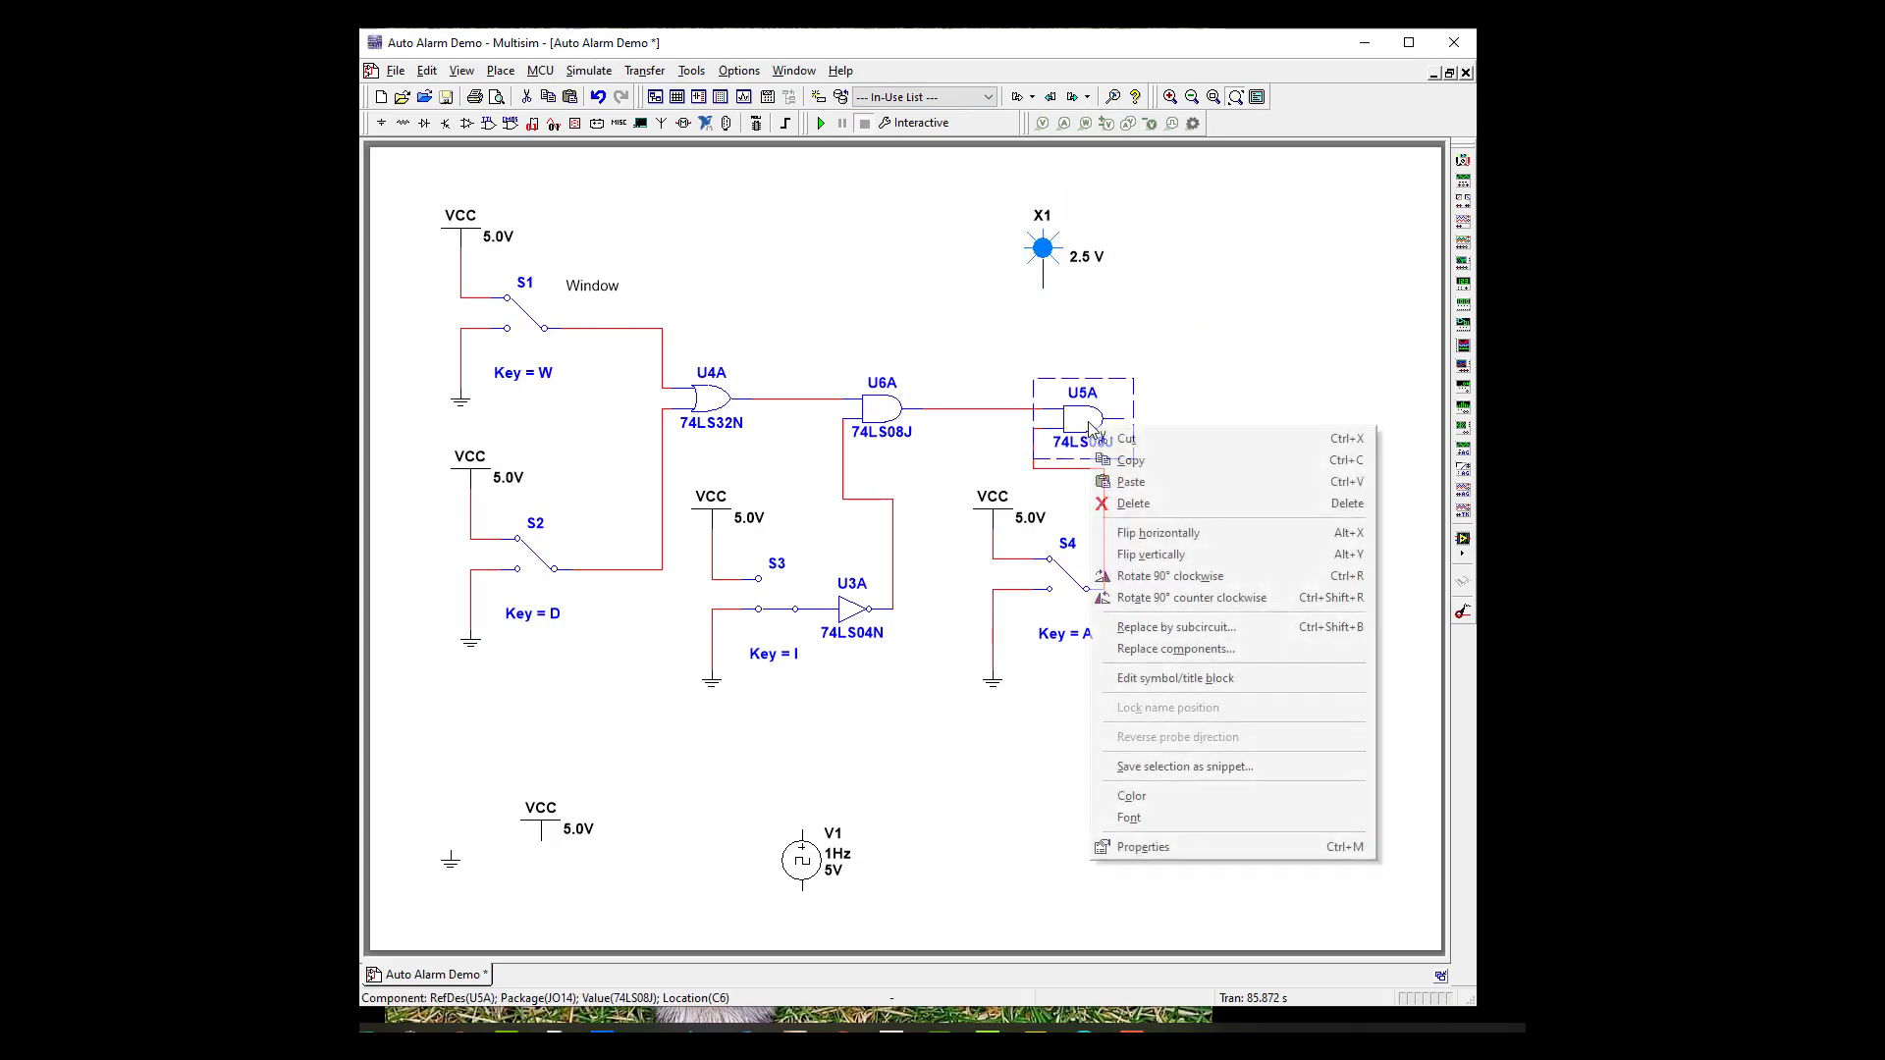
pyautogui.click(1129, 459)
pyautogui.click(1243, 430)
pyautogui.rightClick(1243, 427)
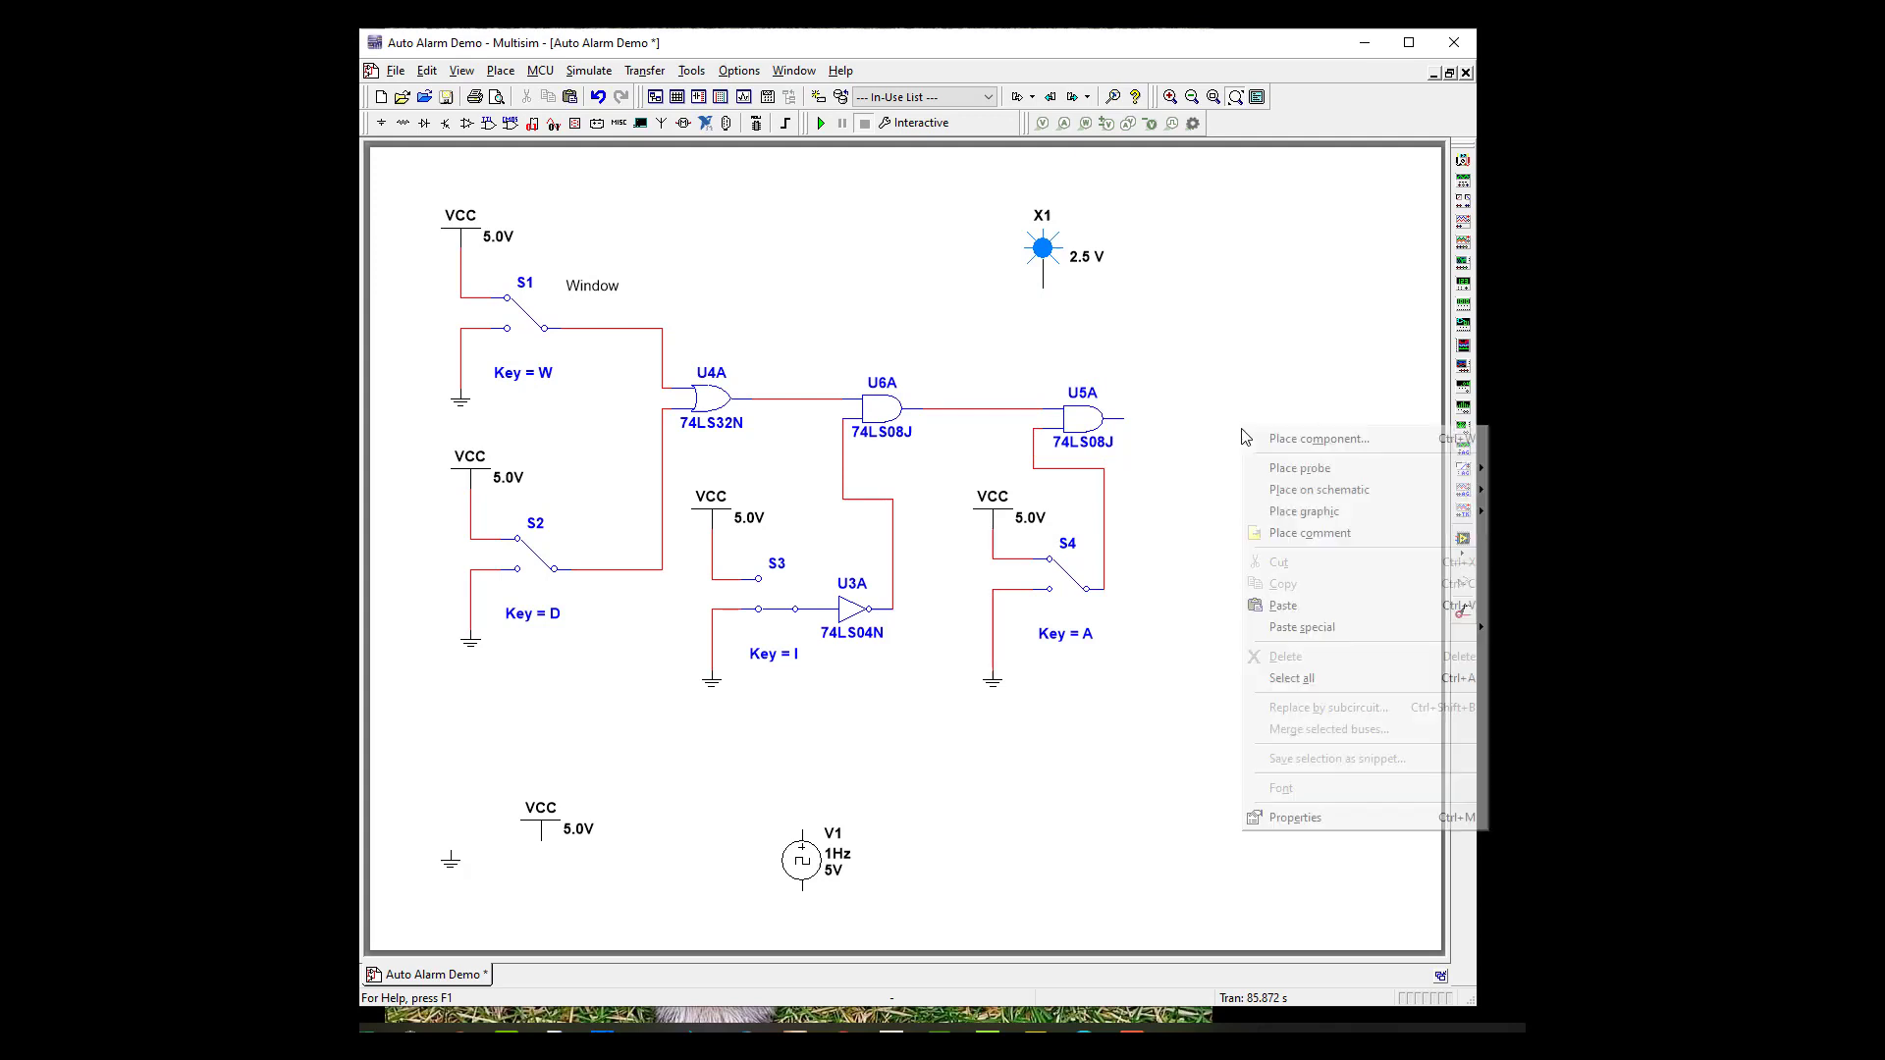
pyautogui.click(1283, 606)
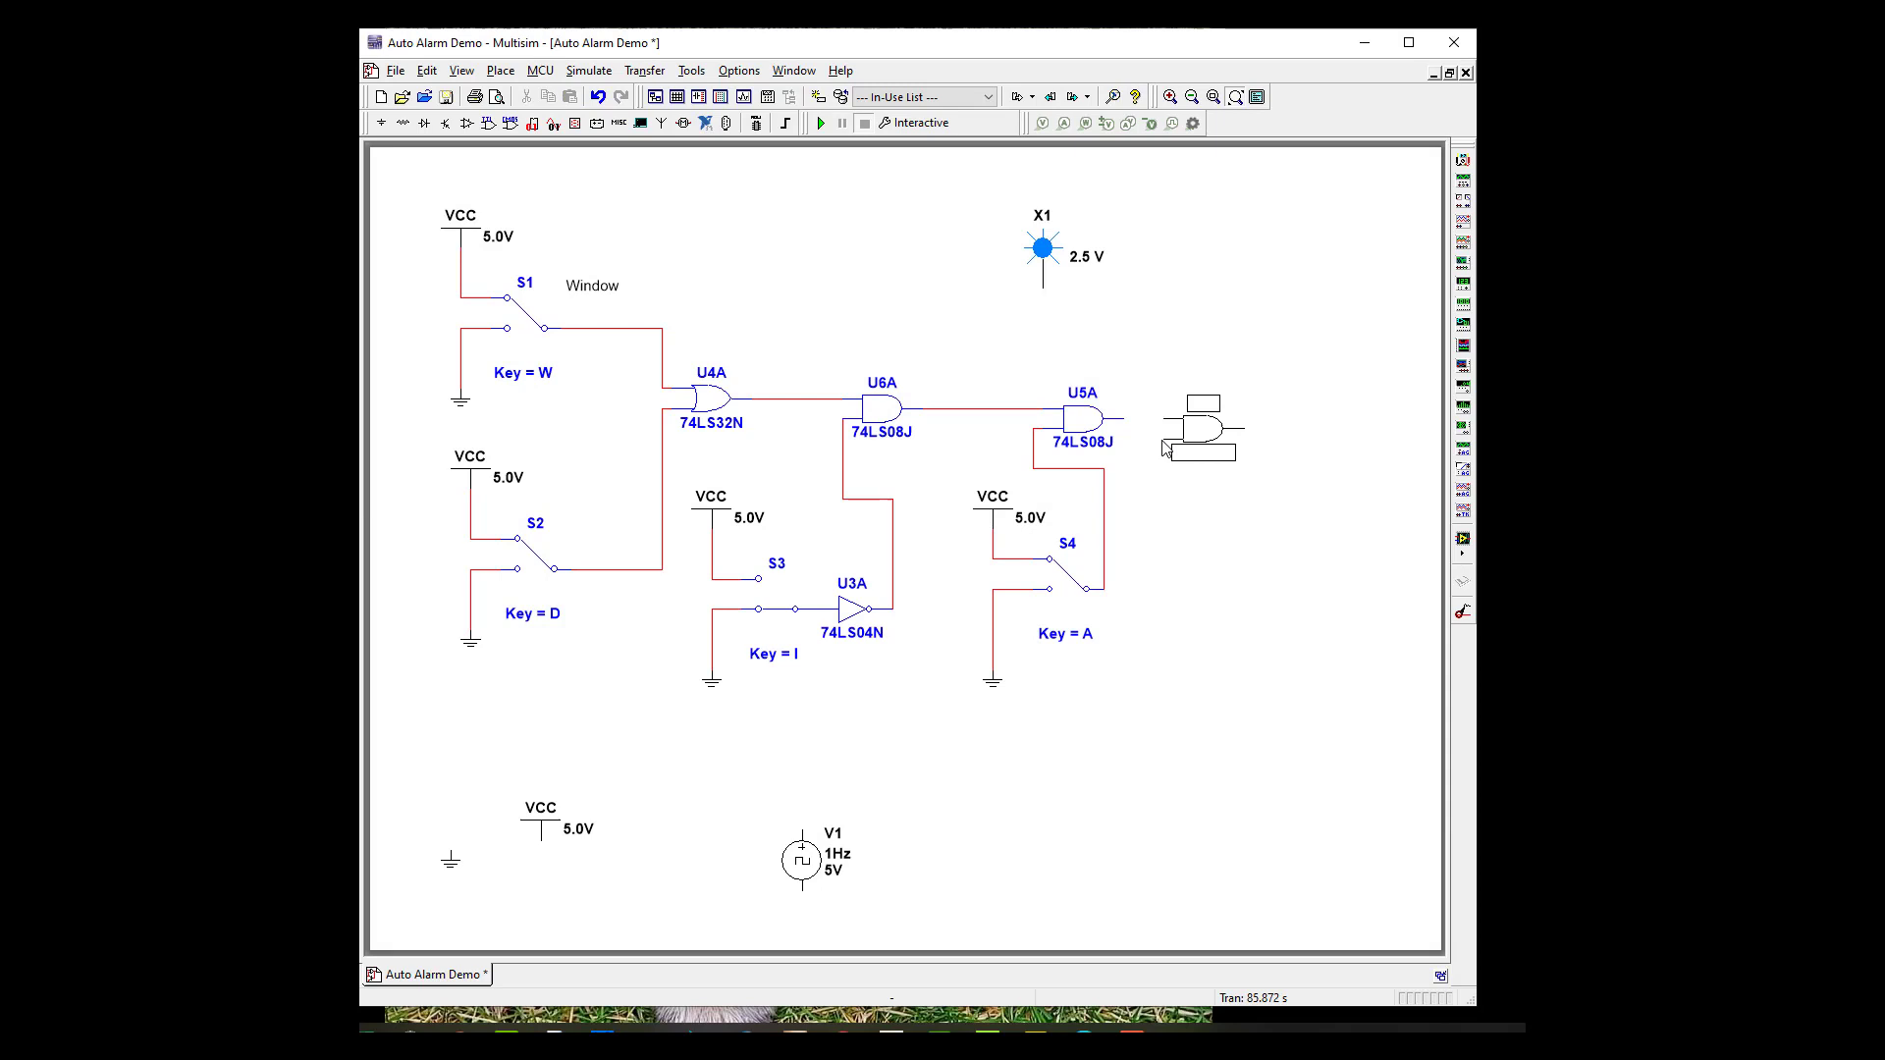
pyautogui.click(1169, 448)
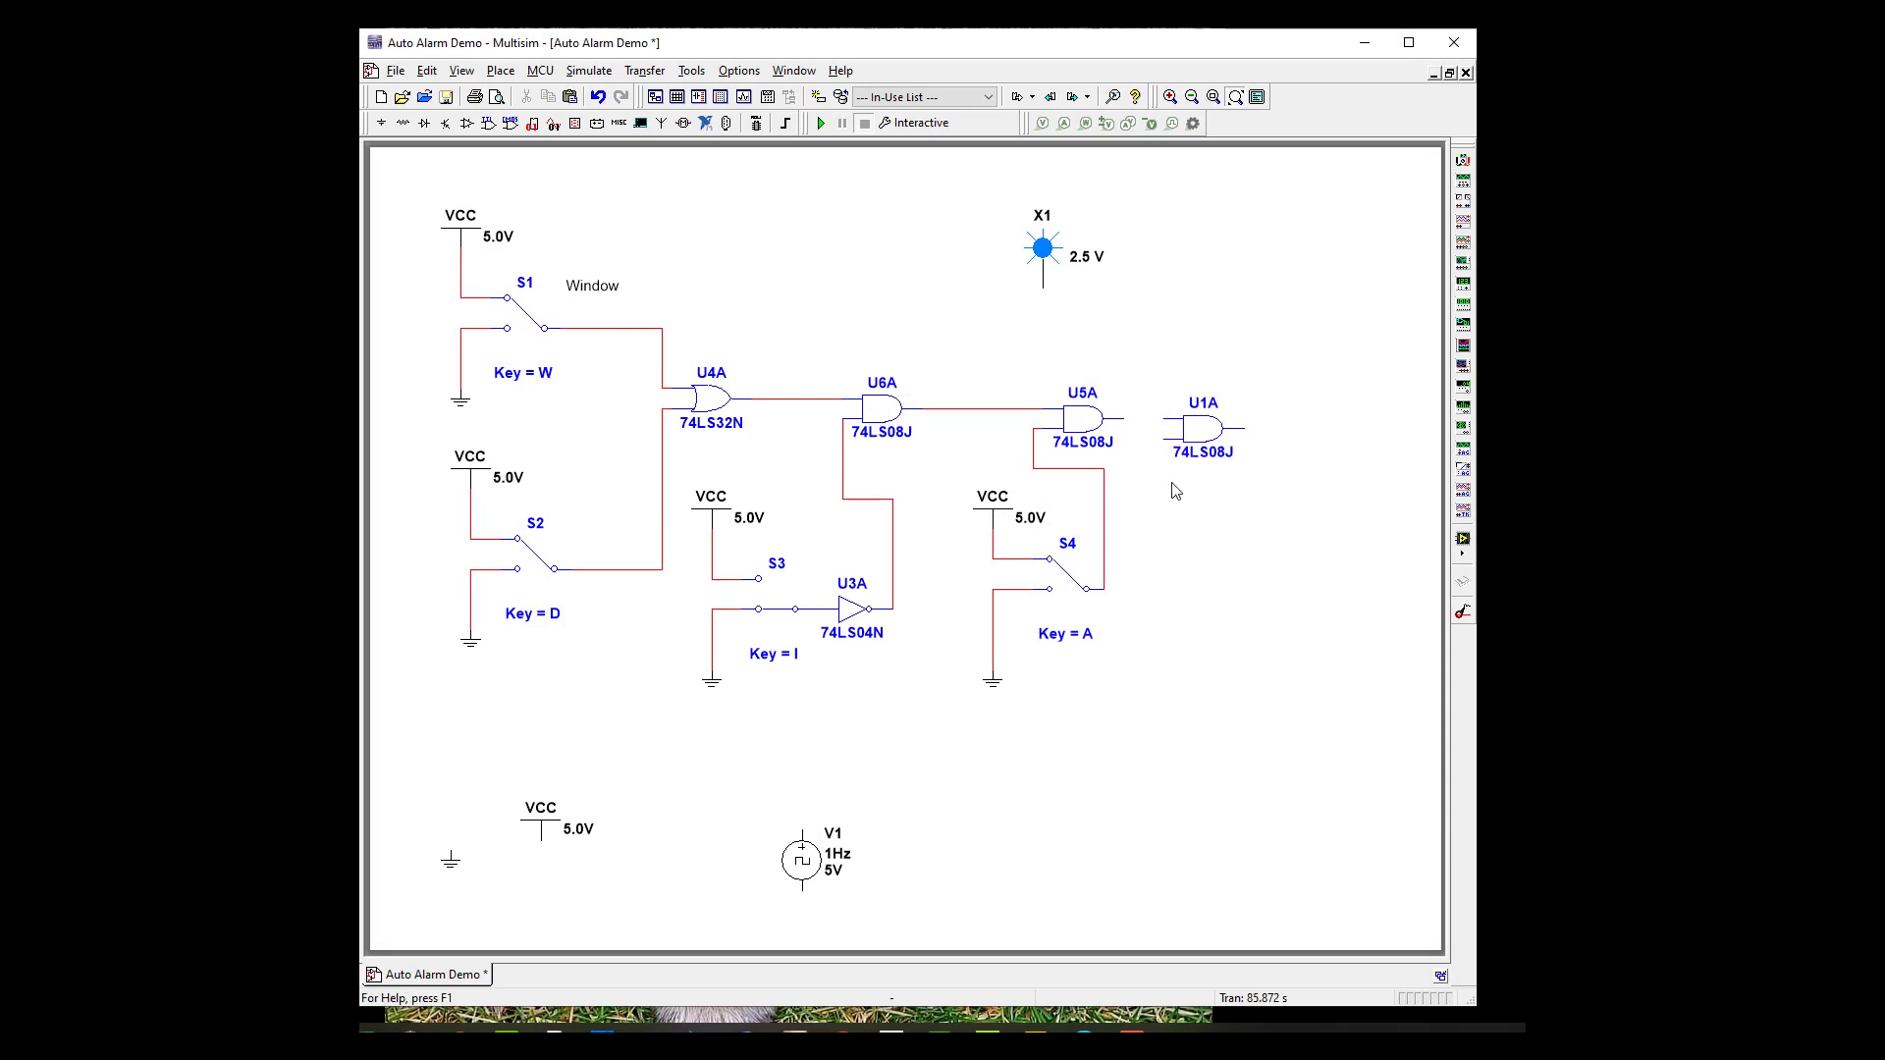
pyautogui.click(1124, 419)
# Move probe X1 right of U1A and connect it to U1A's output.
pyautogui.moveTo(1058, 257); pyautogui.dragTo(1330, 367)
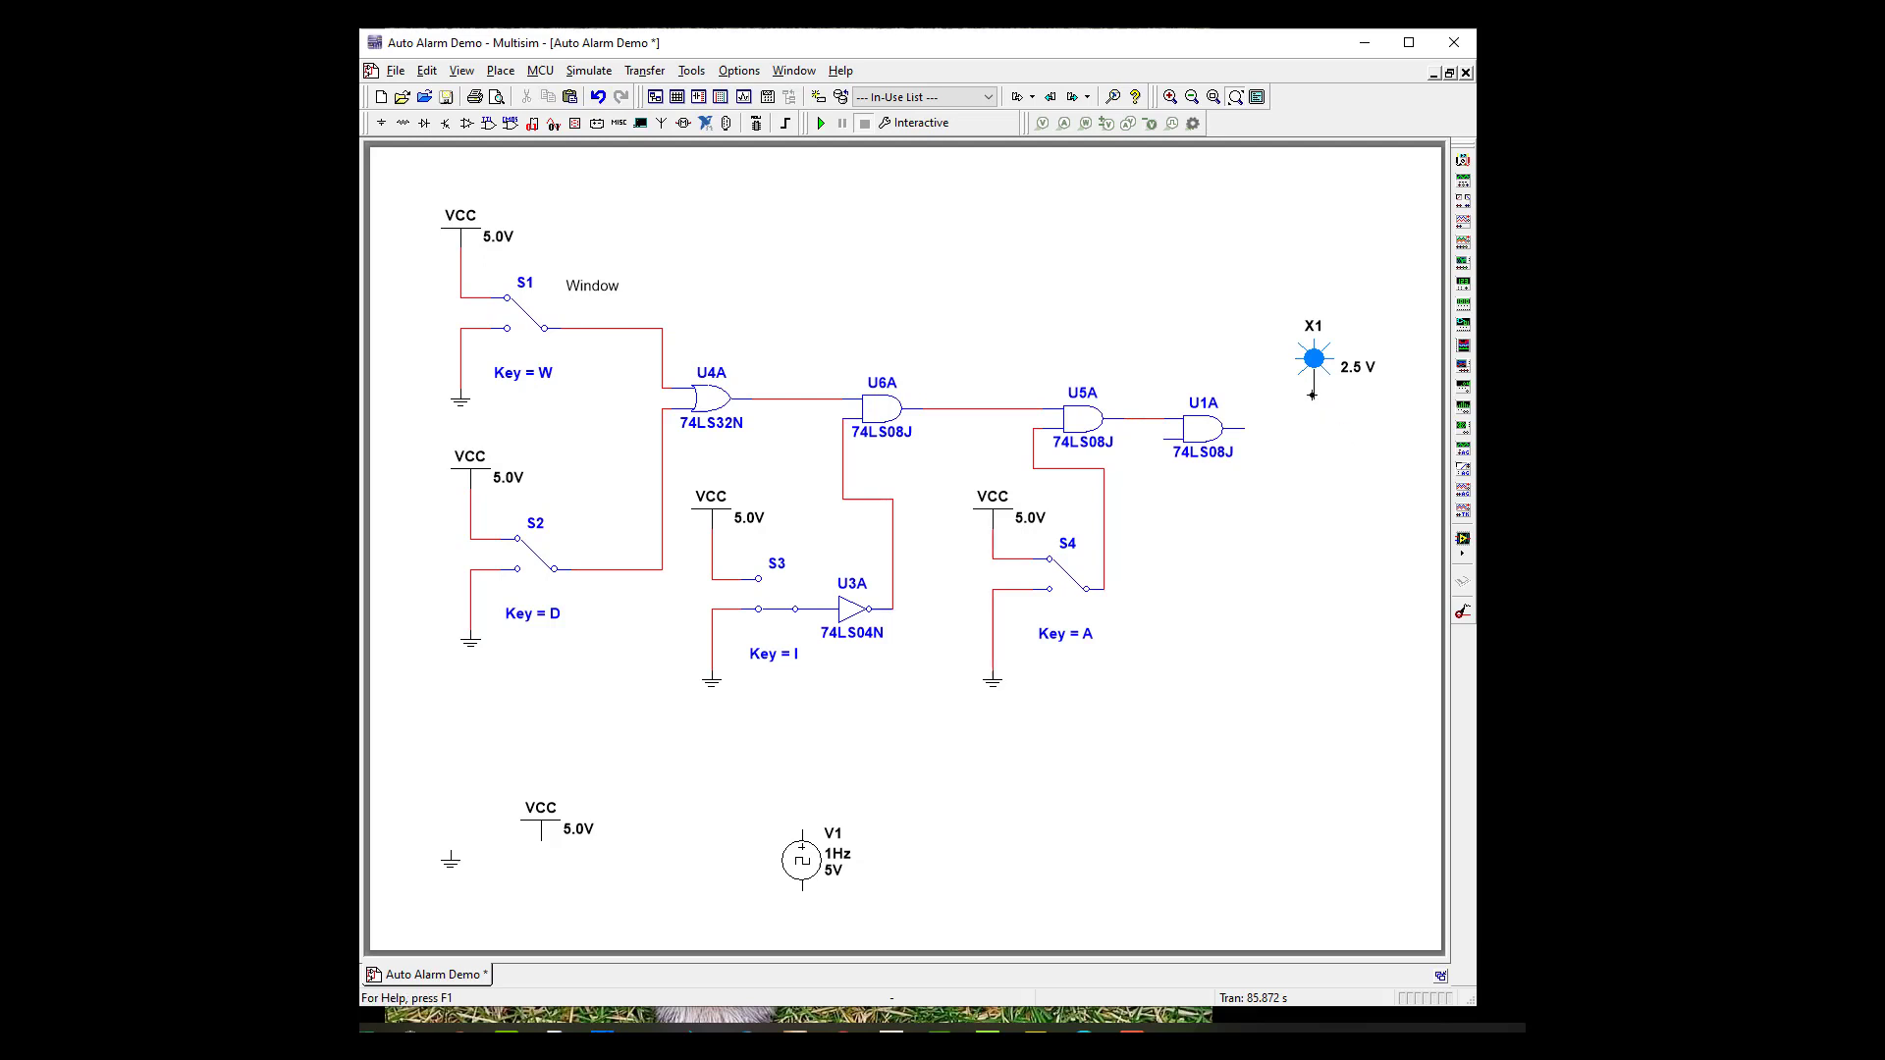
pyautogui.click(1311, 395)
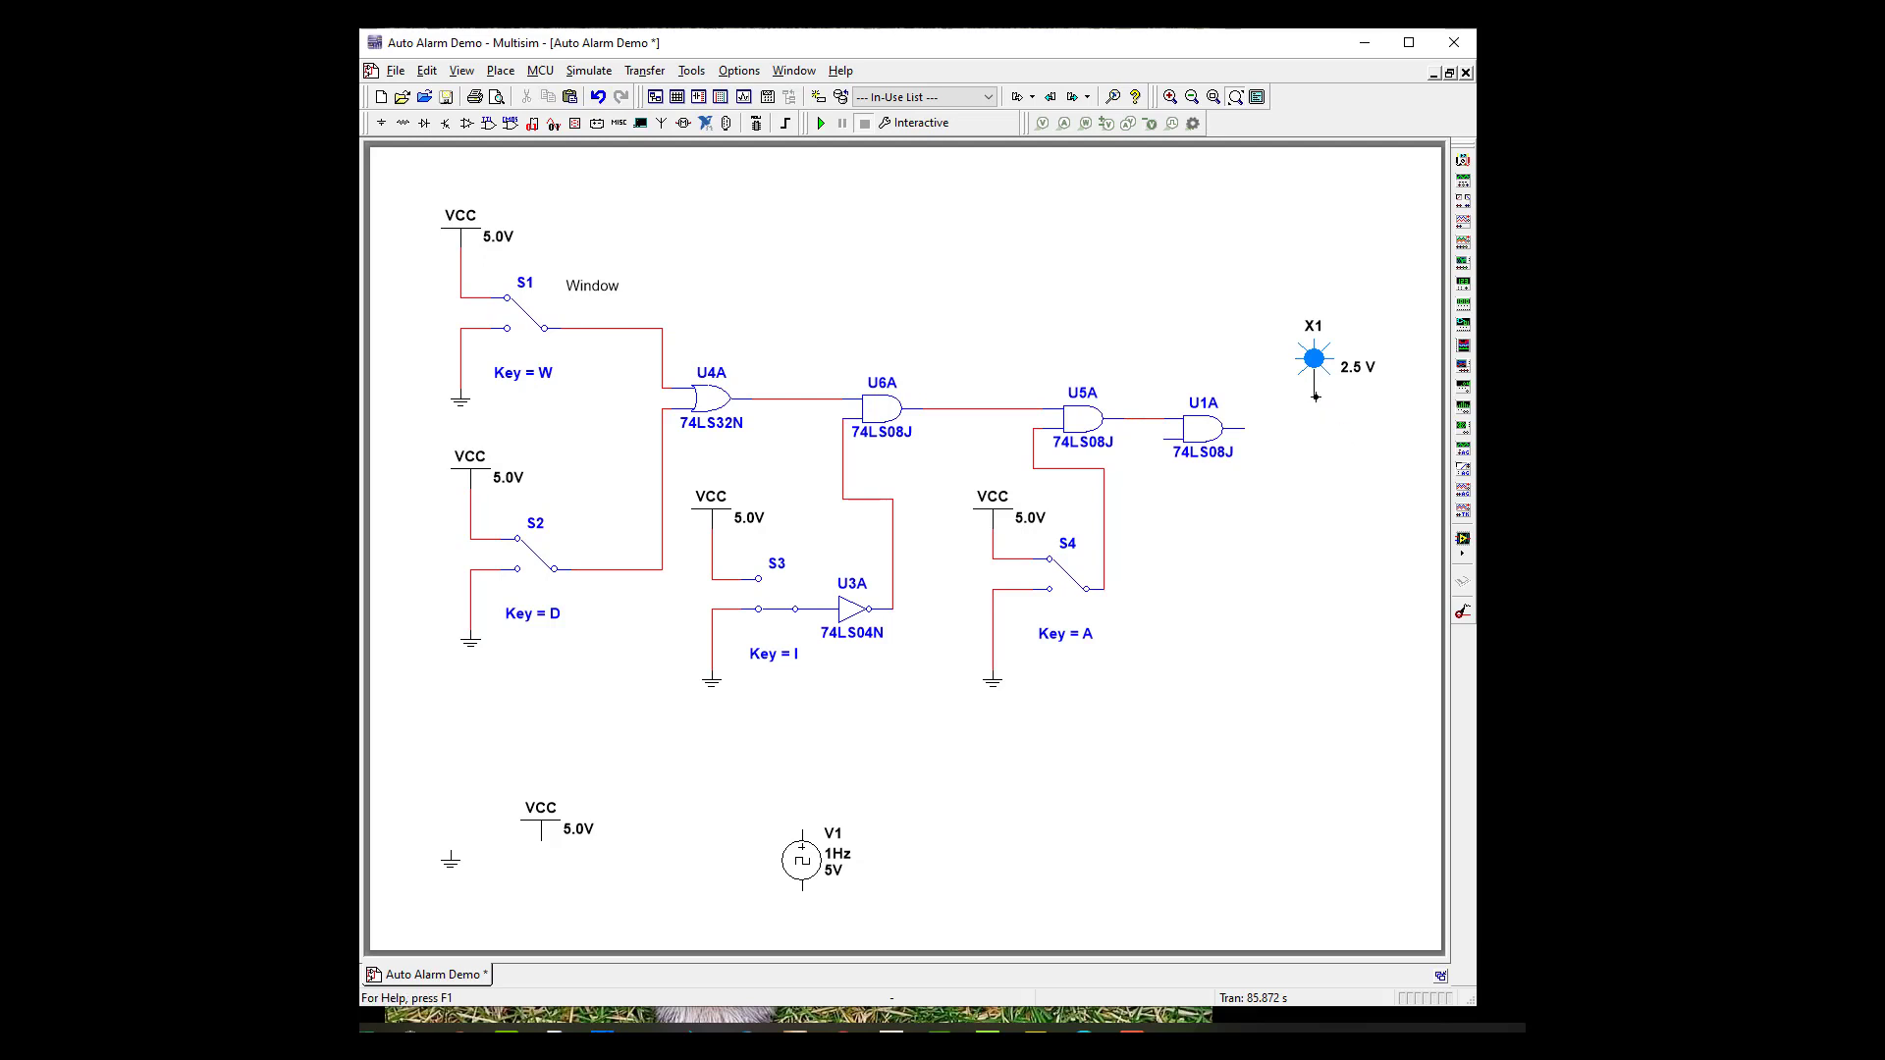
pyautogui.click(1245, 428)
# Wire the 1 Hz source V1 into U1A's lower input with a ground placed beneath it.
pyautogui.moveTo(805, 861); pyautogui.dragTo(1176, 601)
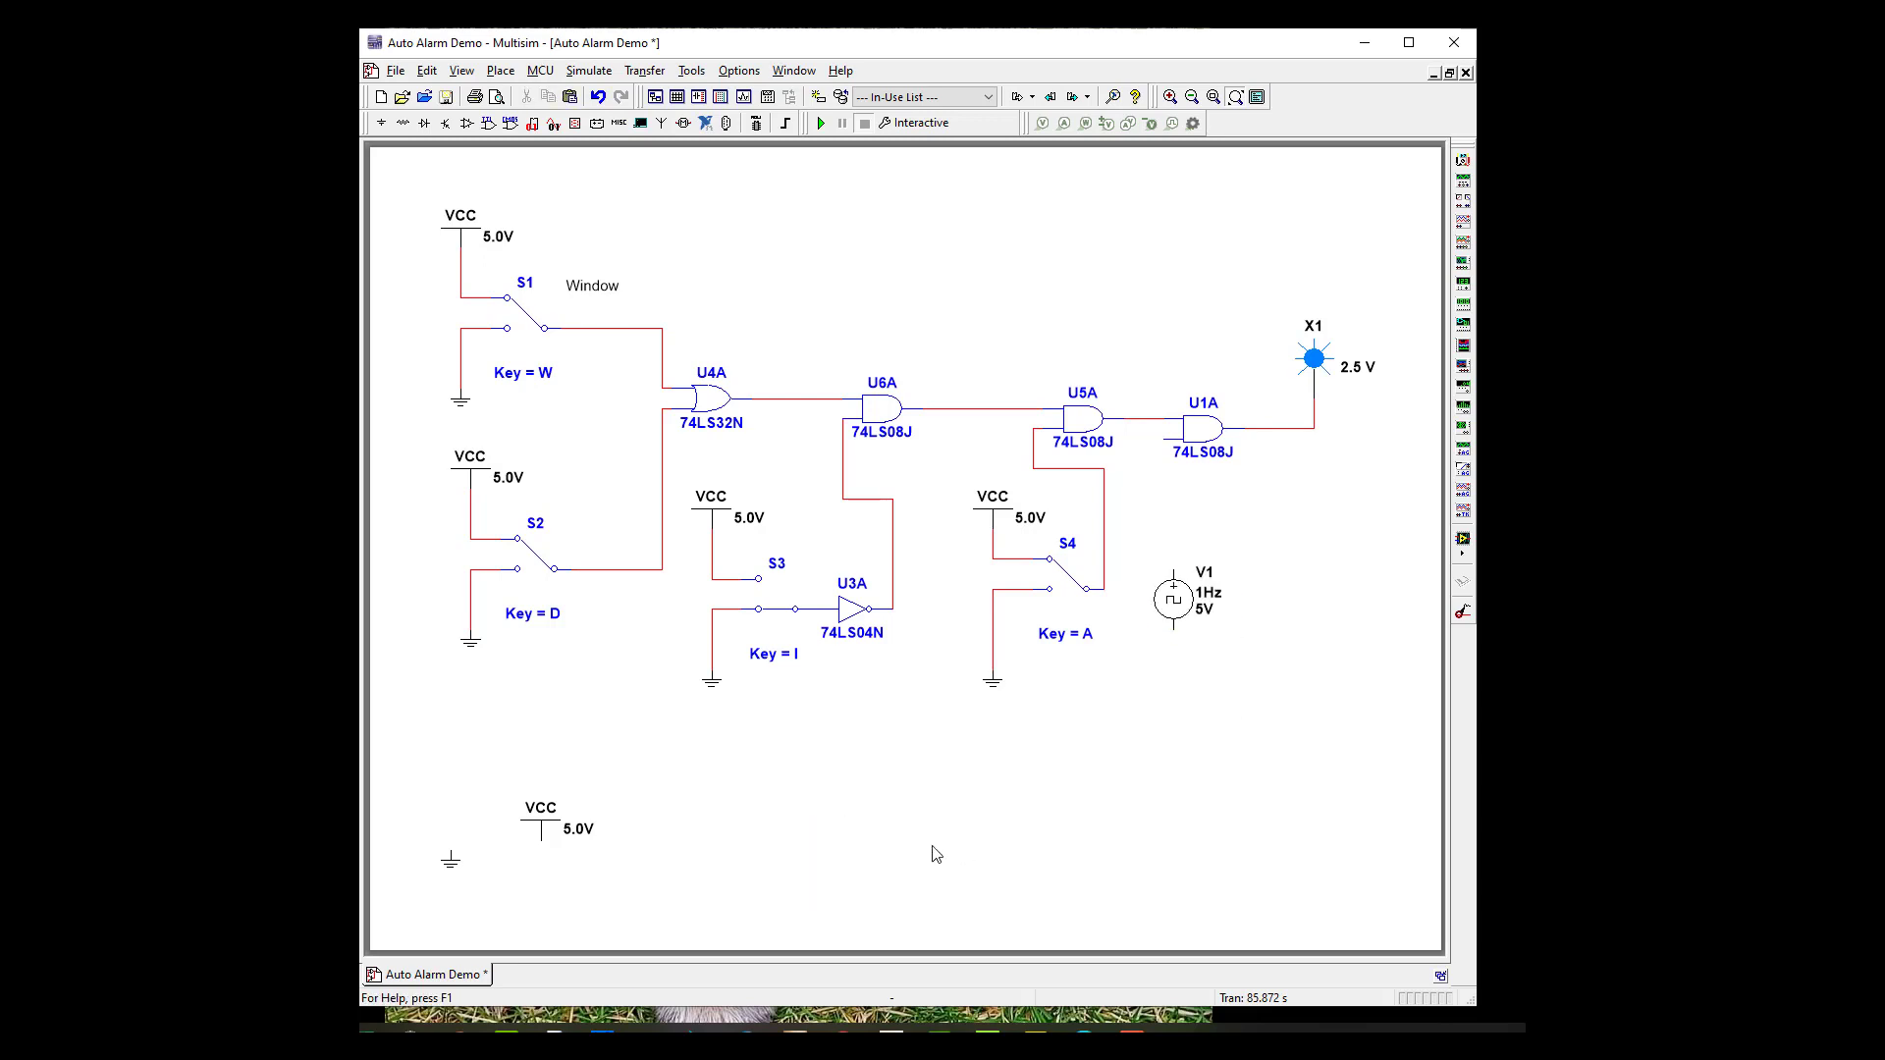
pyautogui.moveTo(443, 869); pyautogui.dragTo(1175, 699)
pyautogui.click(1159, 437)
pyautogui.moveTo(1176, 601); pyautogui.dragTo(1157, 611)
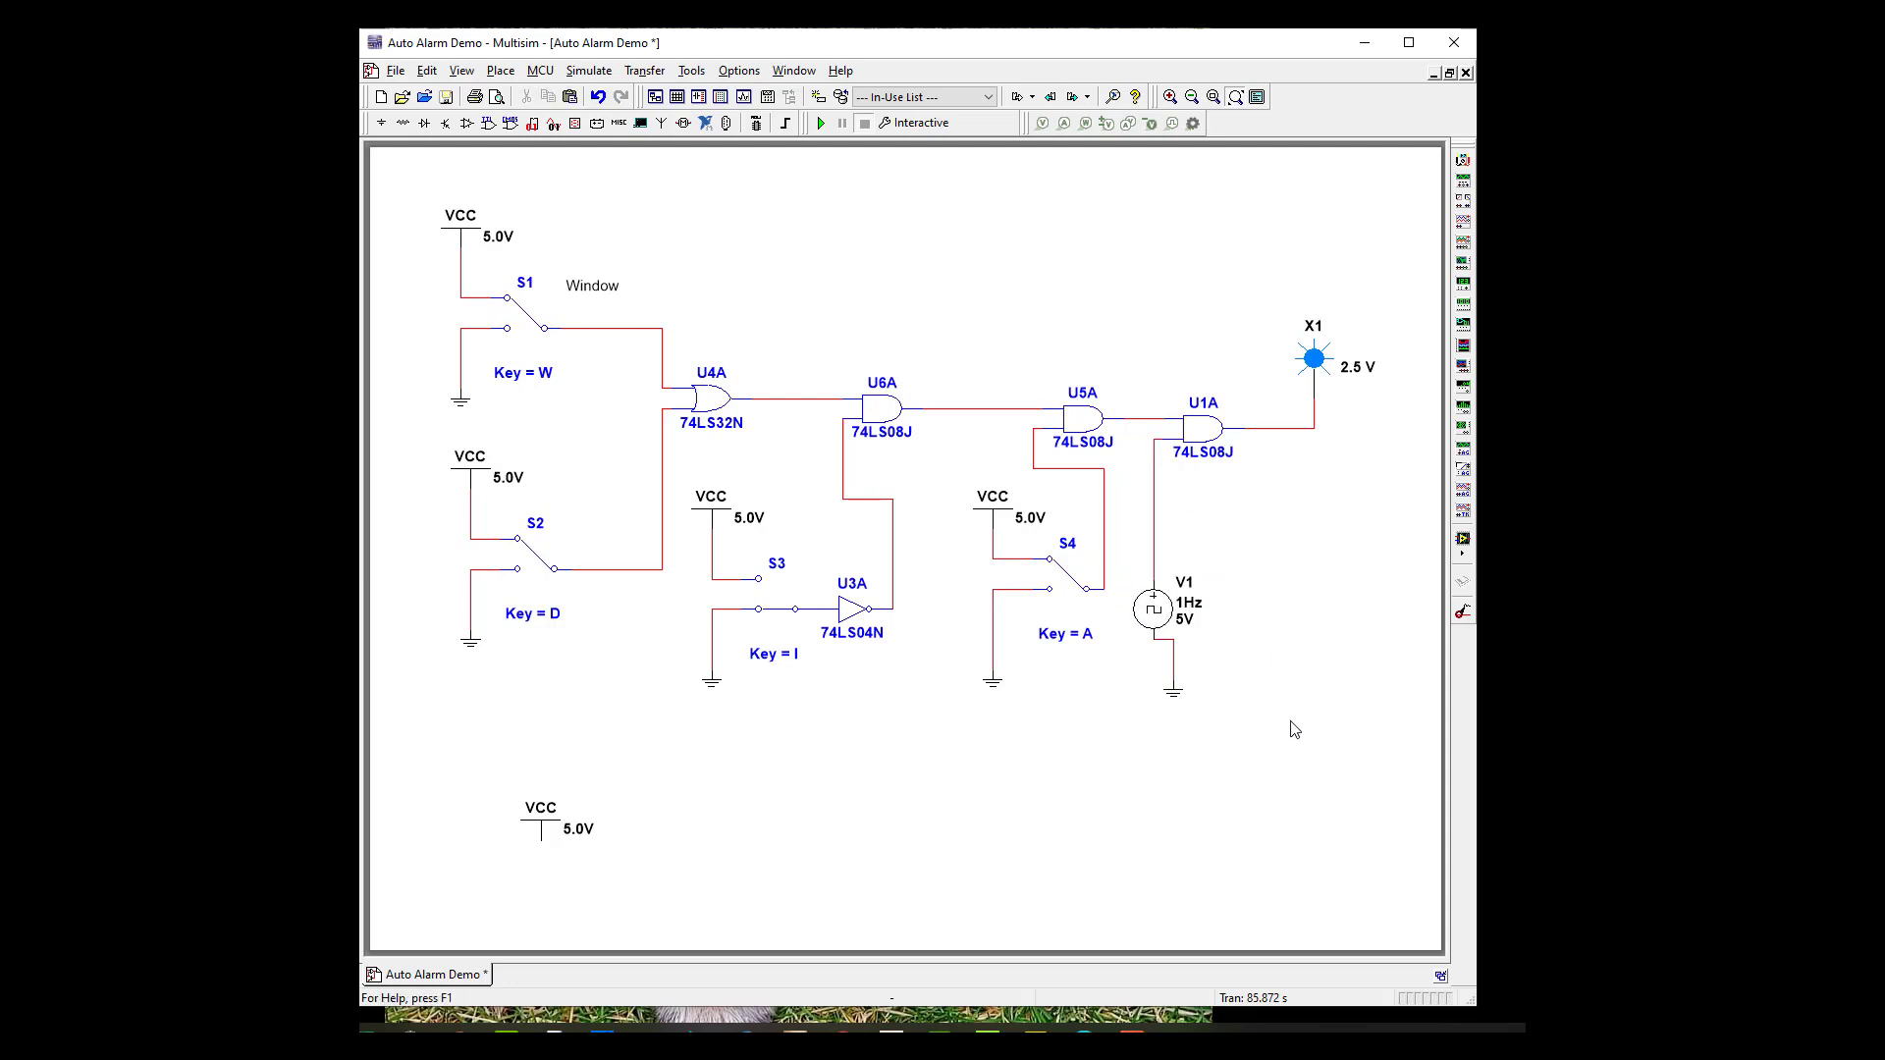
pyautogui.click(1168, 701)
pyautogui.moveTo(1161, 703); pyautogui.dragTo(1142, 710)
pyautogui.click(1246, 736)
# Restart the simulation and toggle S3 and S4 with keys I and A so X1 blinks.
pyautogui.click(821, 123)
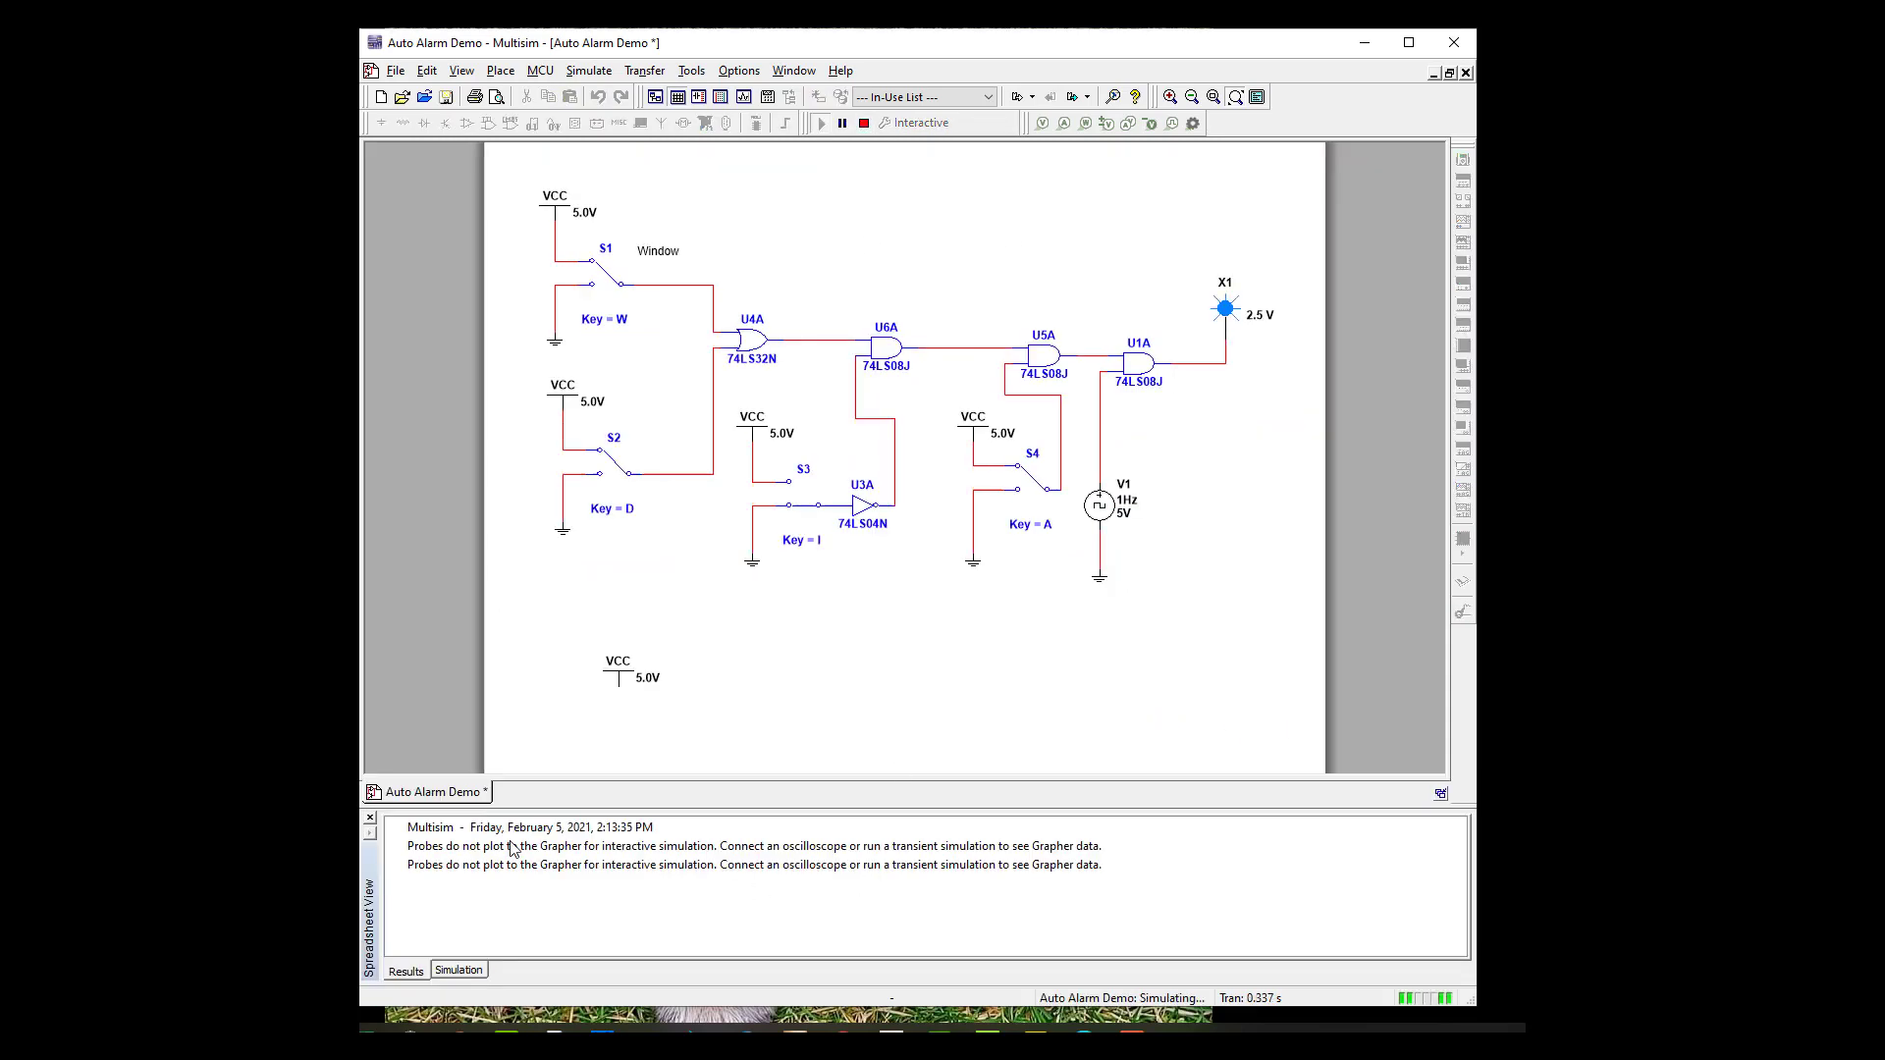
pyautogui.click(369, 818)
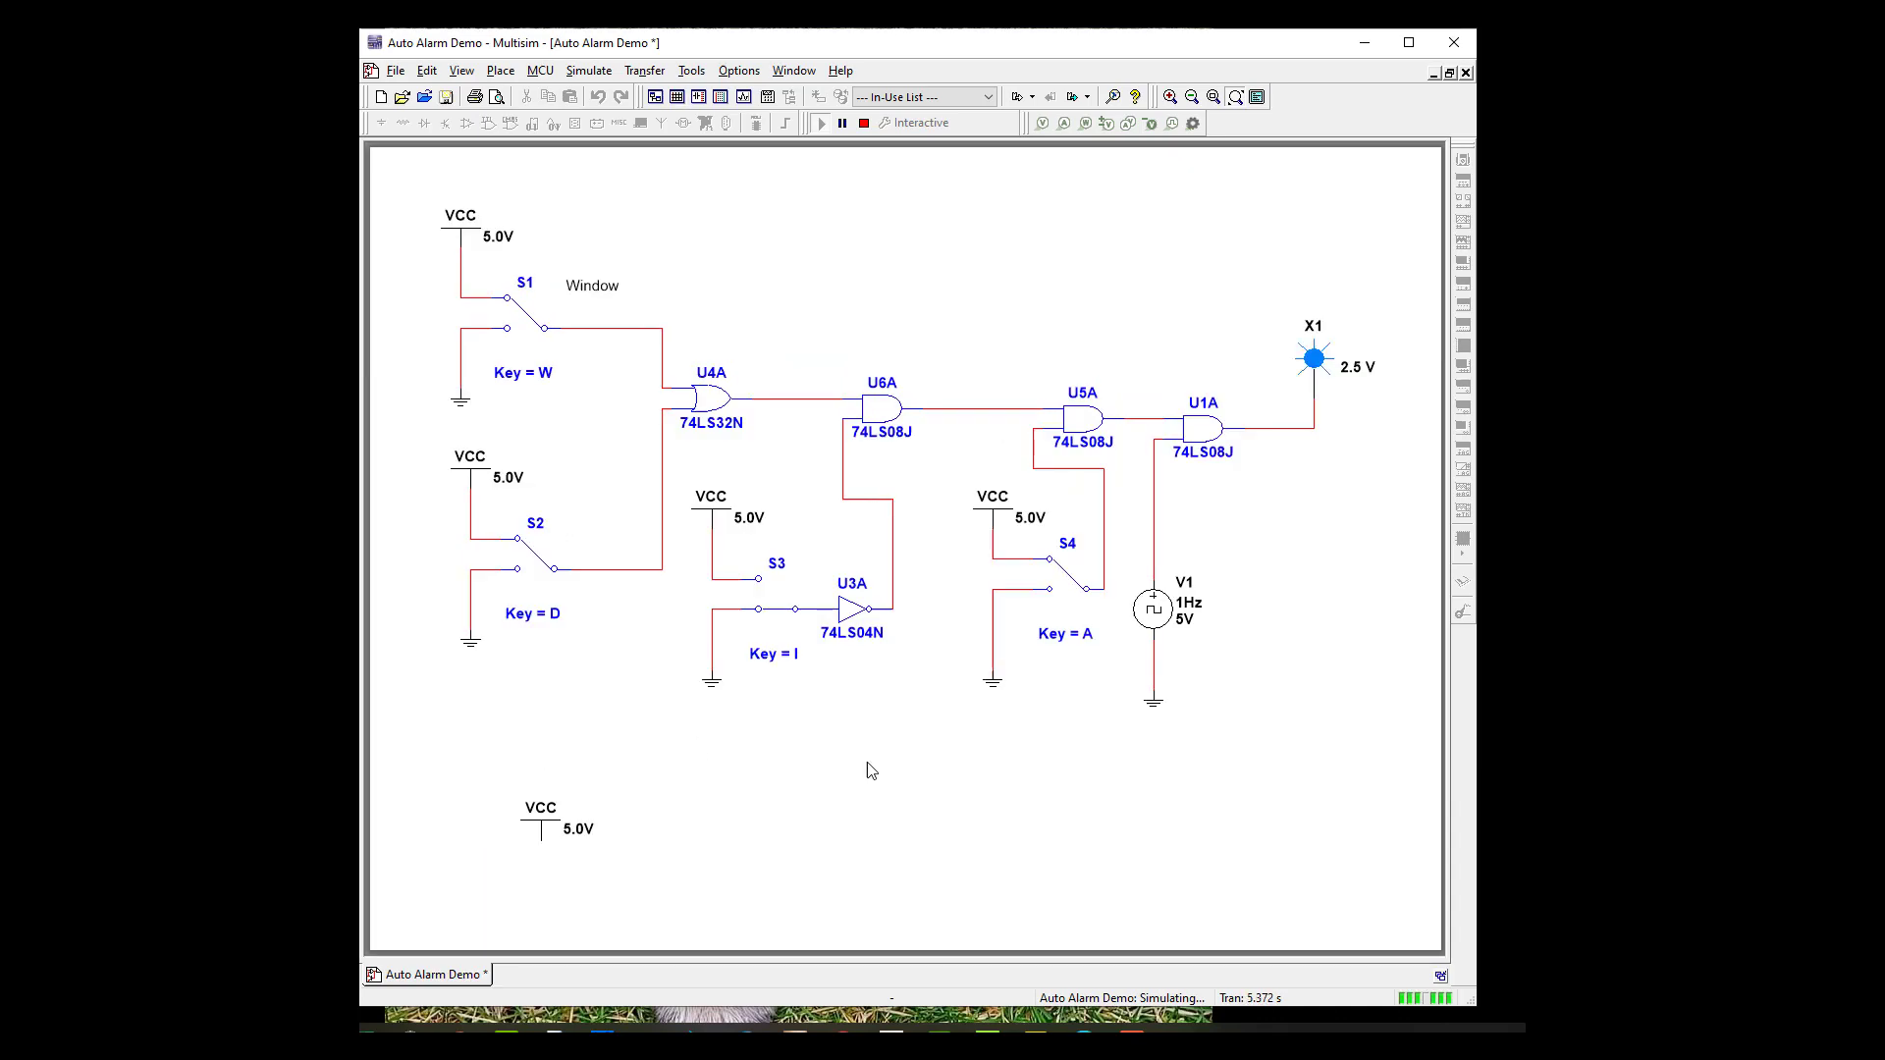
pyautogui.press('i')
pyautogui.press('i')
pyautogui.press('a')
pyautogui.press('a')
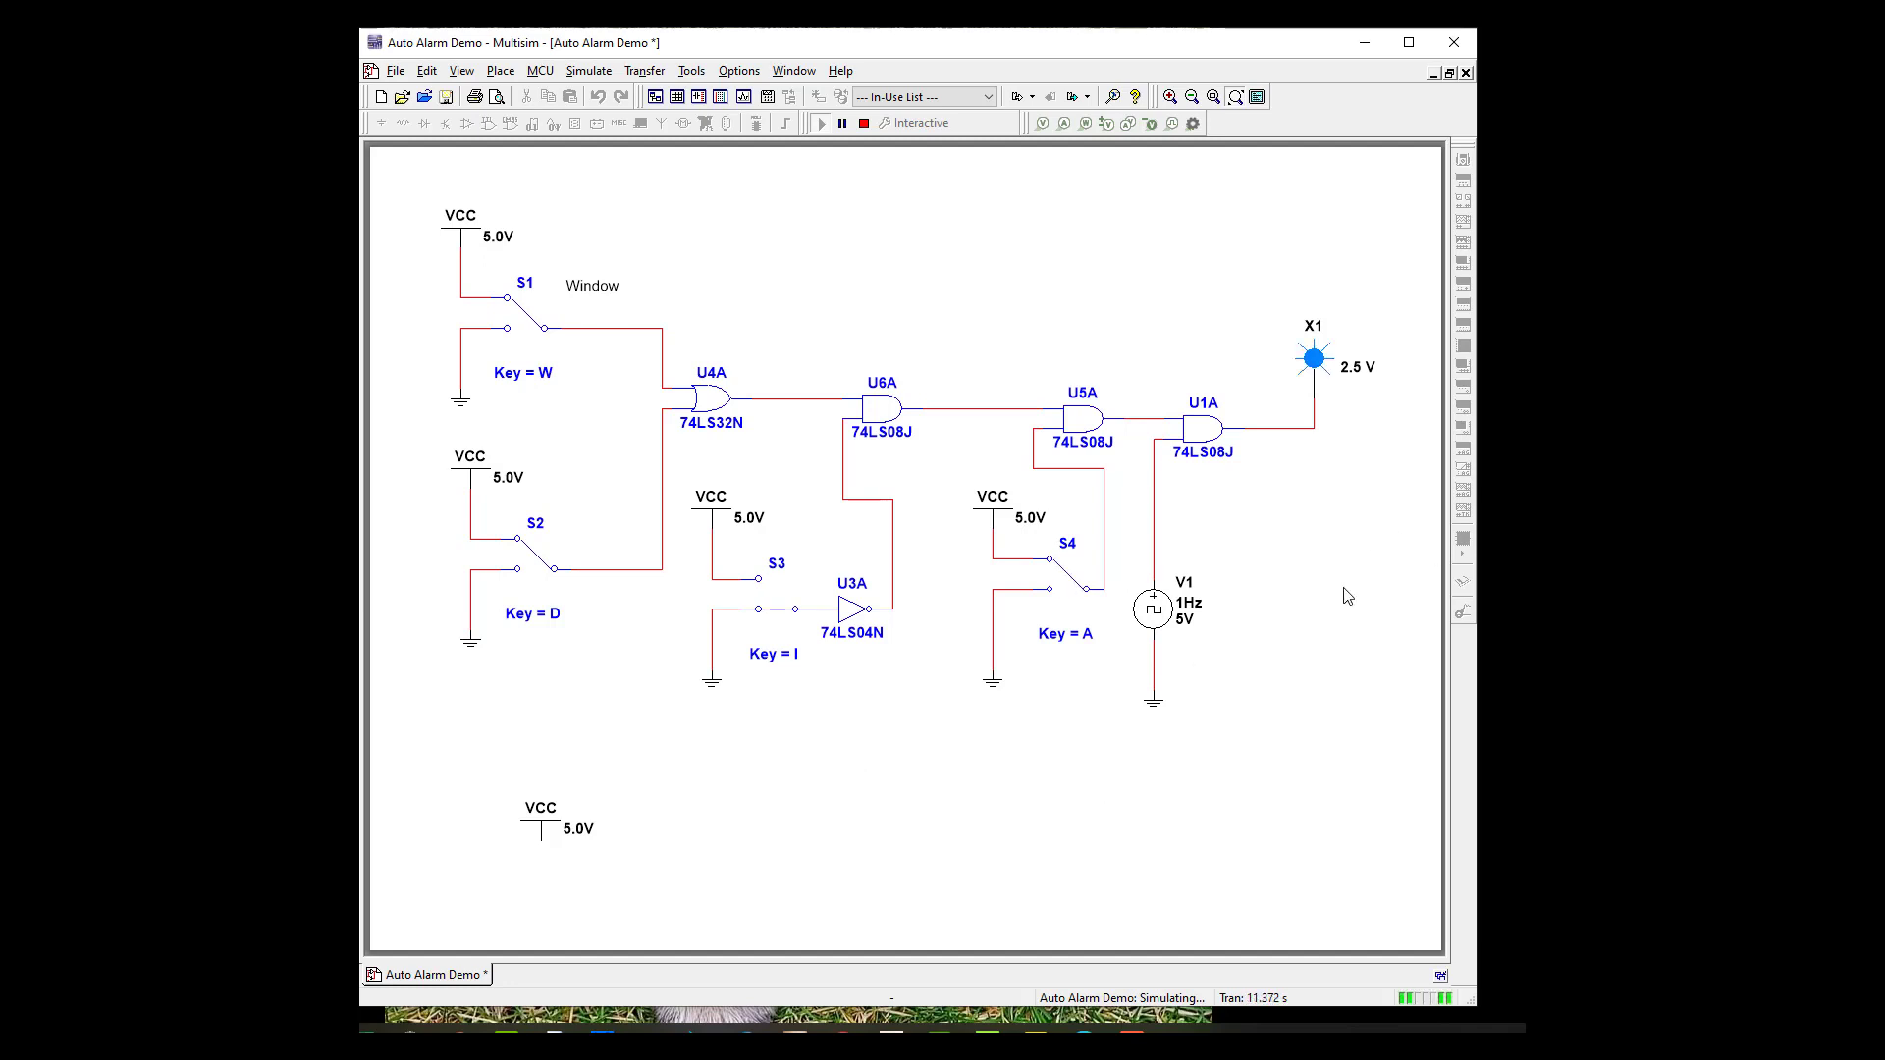